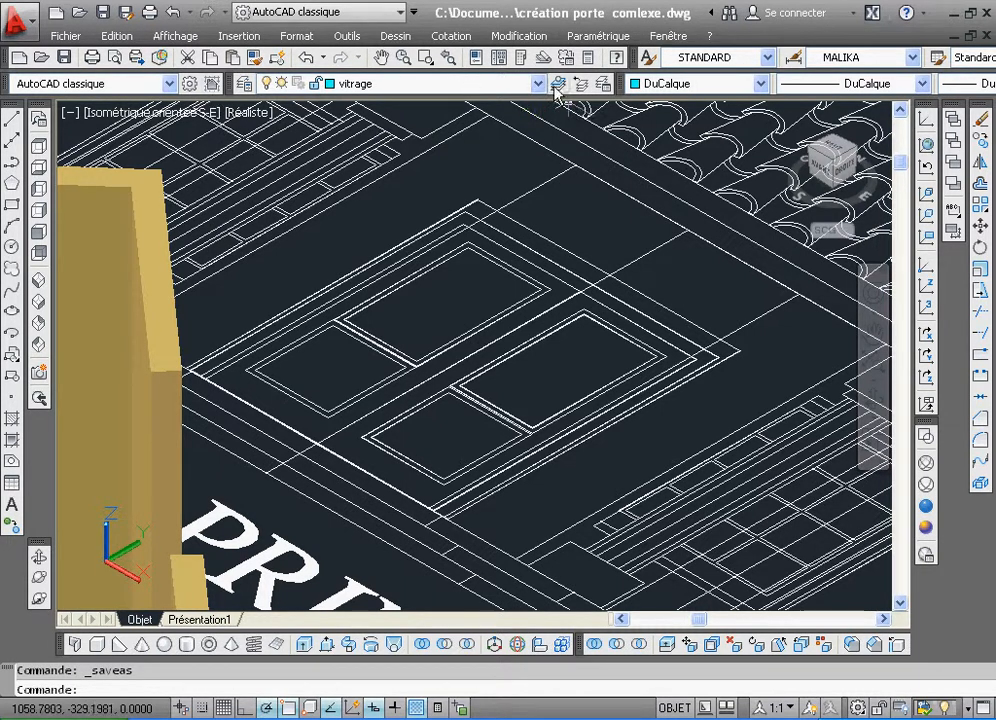
On the cadres layer, trace a closed polyline around the outer outline of the double door
left_click(539, 84)
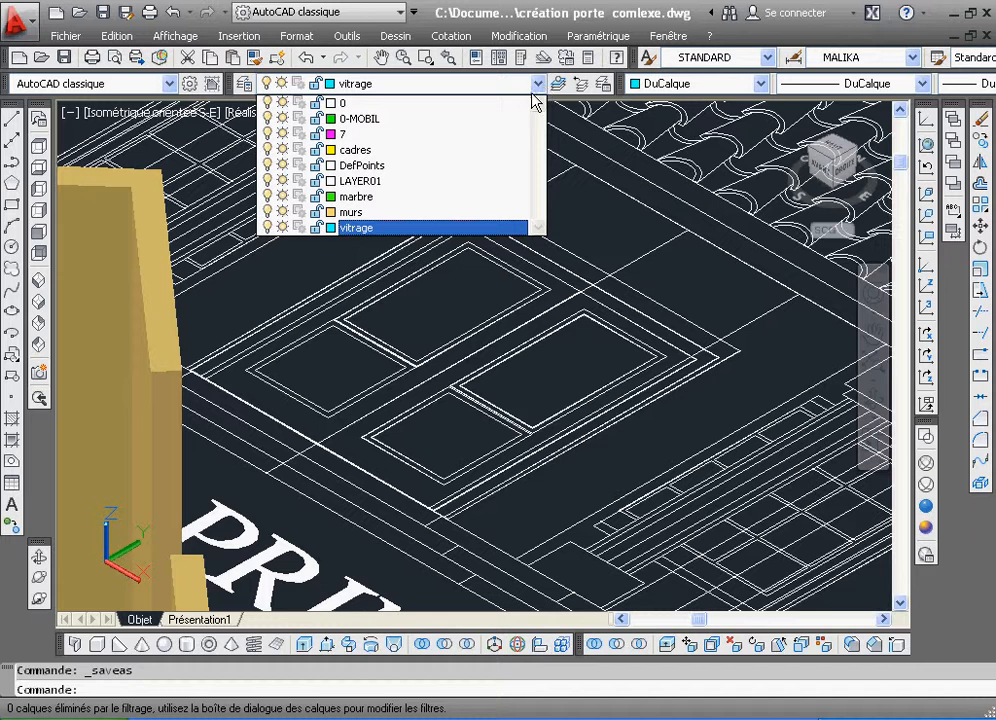
left_click(480, 150)
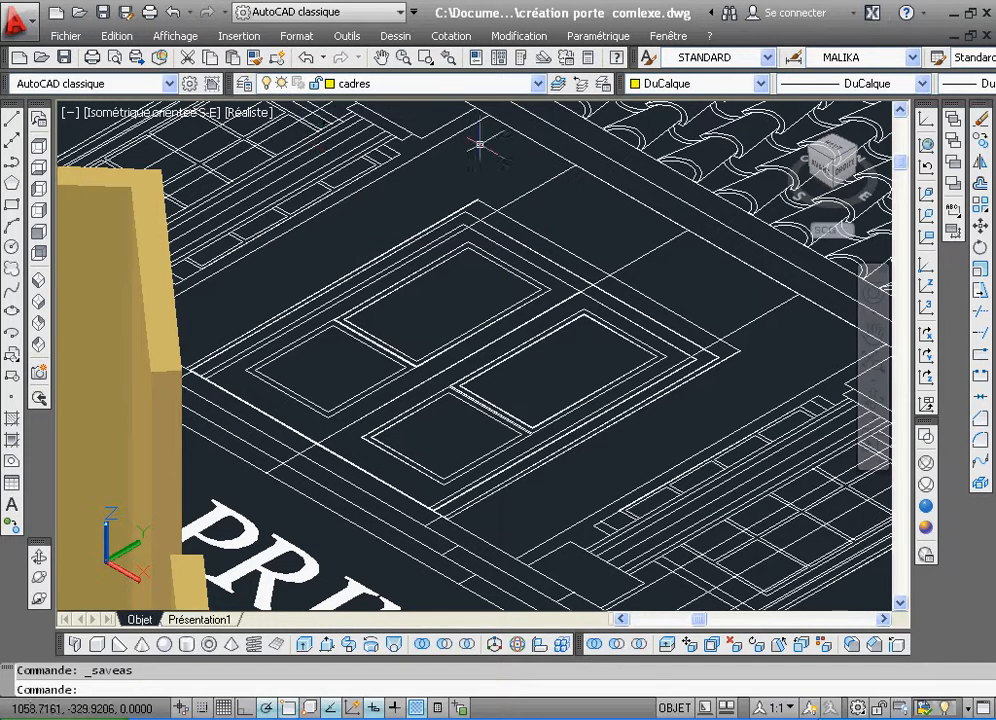
left_click(12, 163)
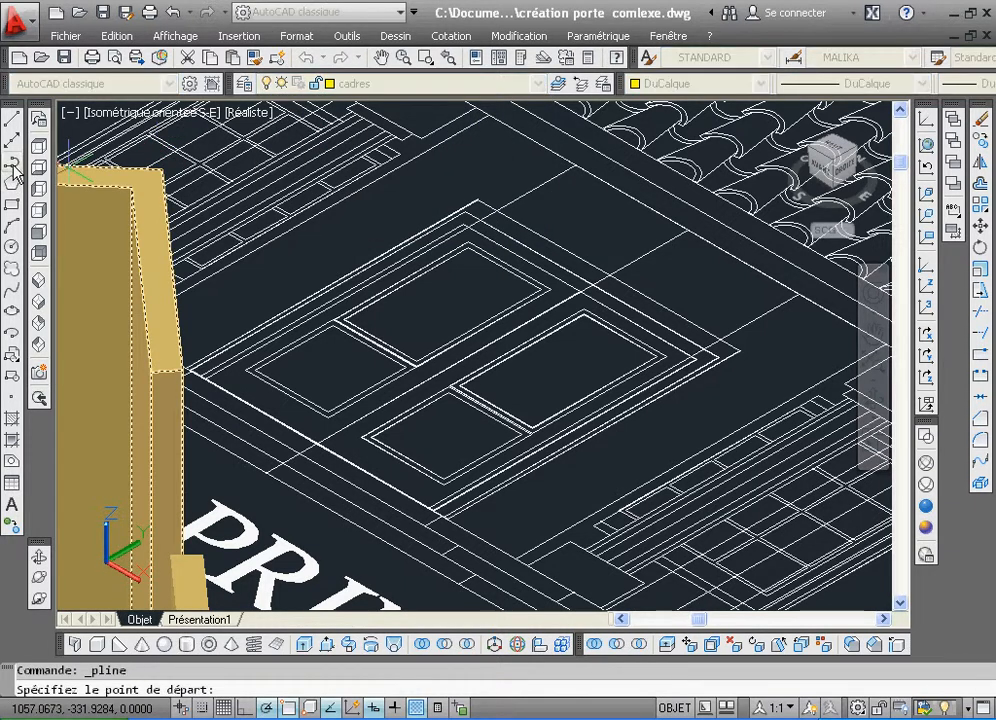
left_click(428, 57)
left_click(107, 197)
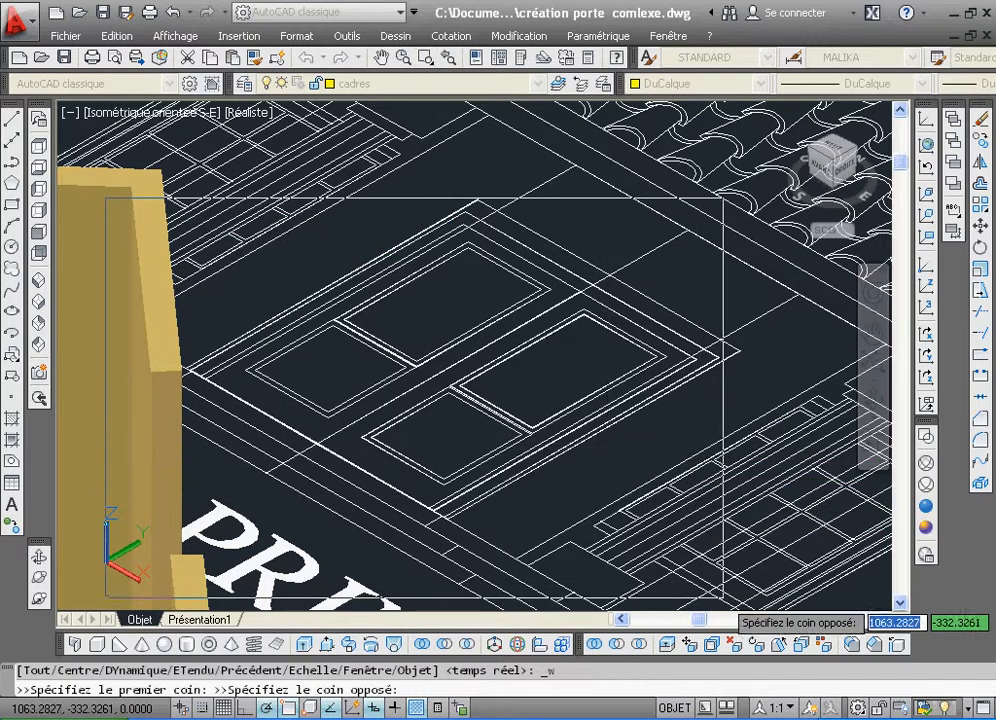
left_click(882, 595)
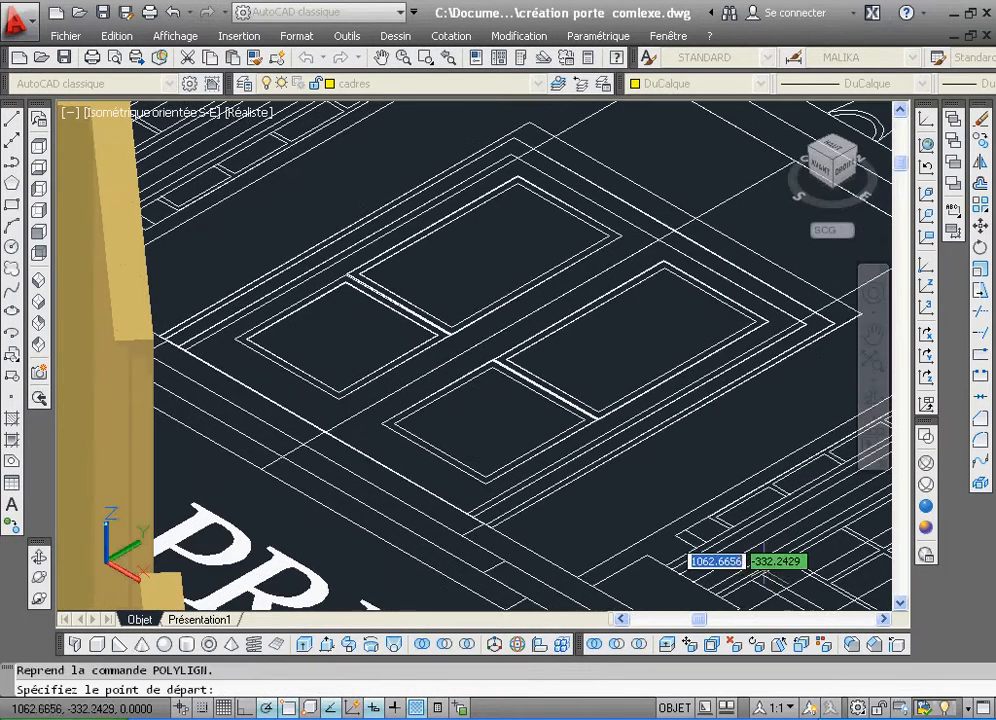
left_click(491, 527)
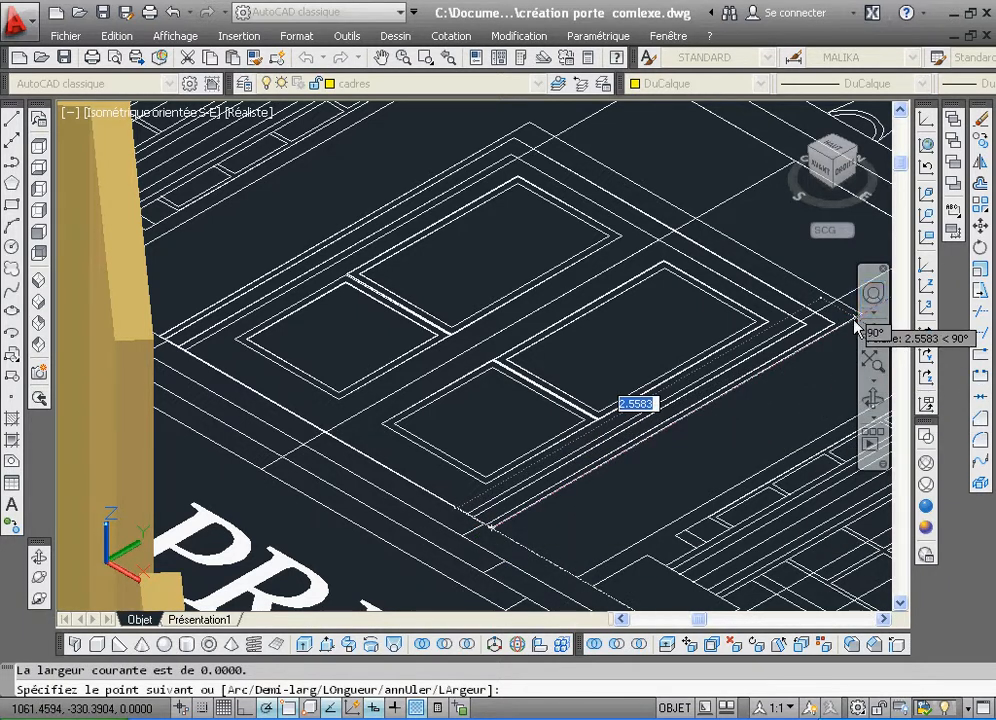
left_click(450, 57)
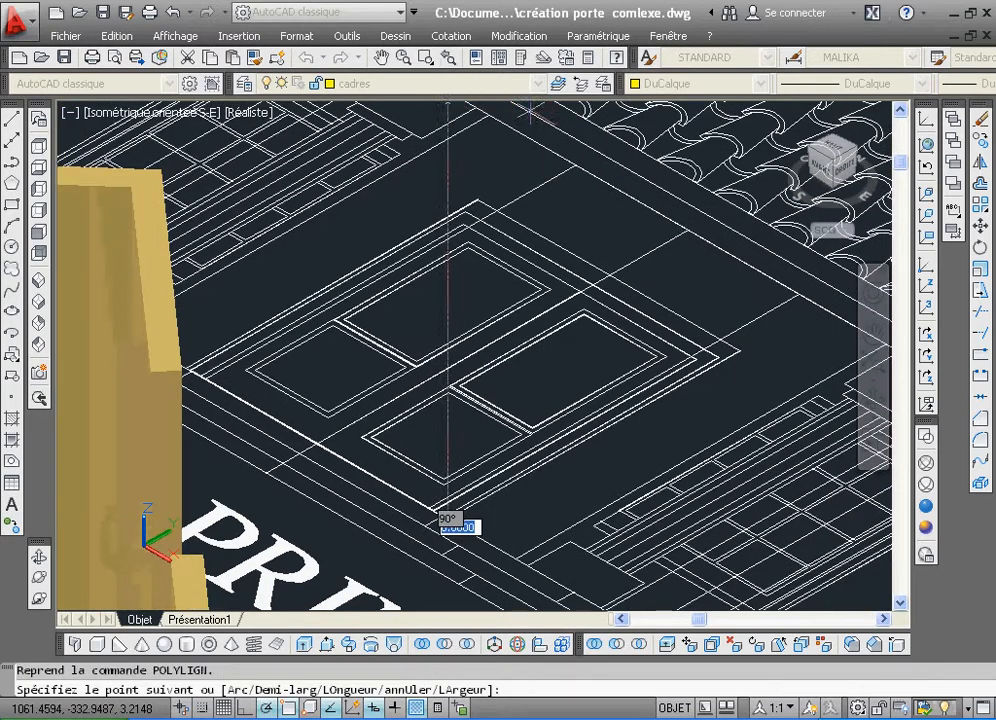
left_click(741, 350)
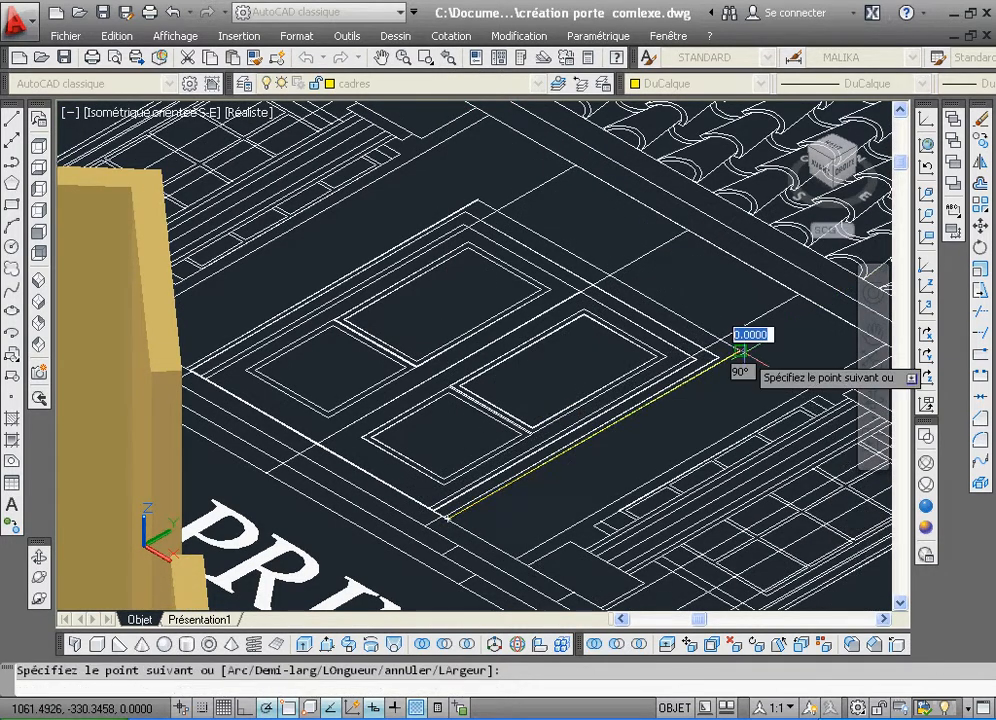
left_click(466, 188)
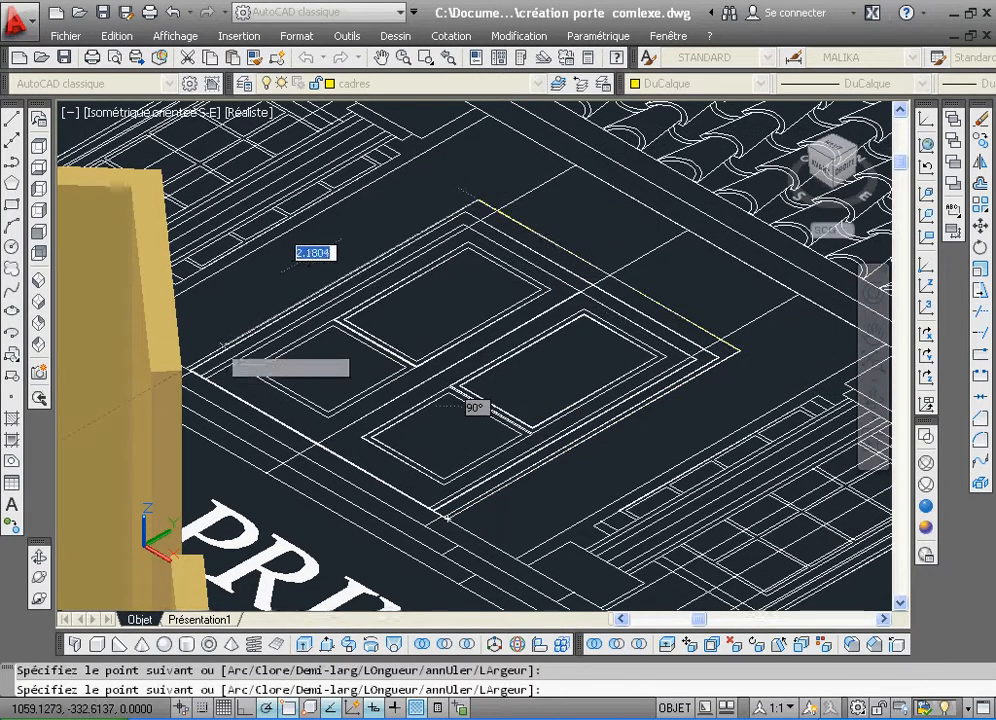
left_click(185, 350)
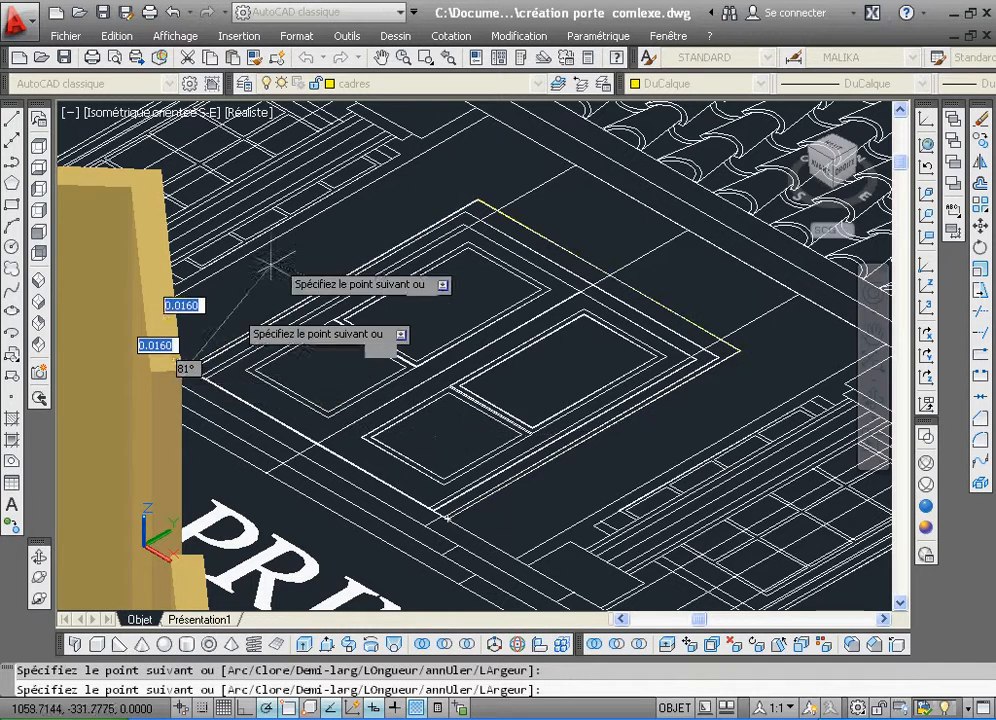
right_click(320, 222)
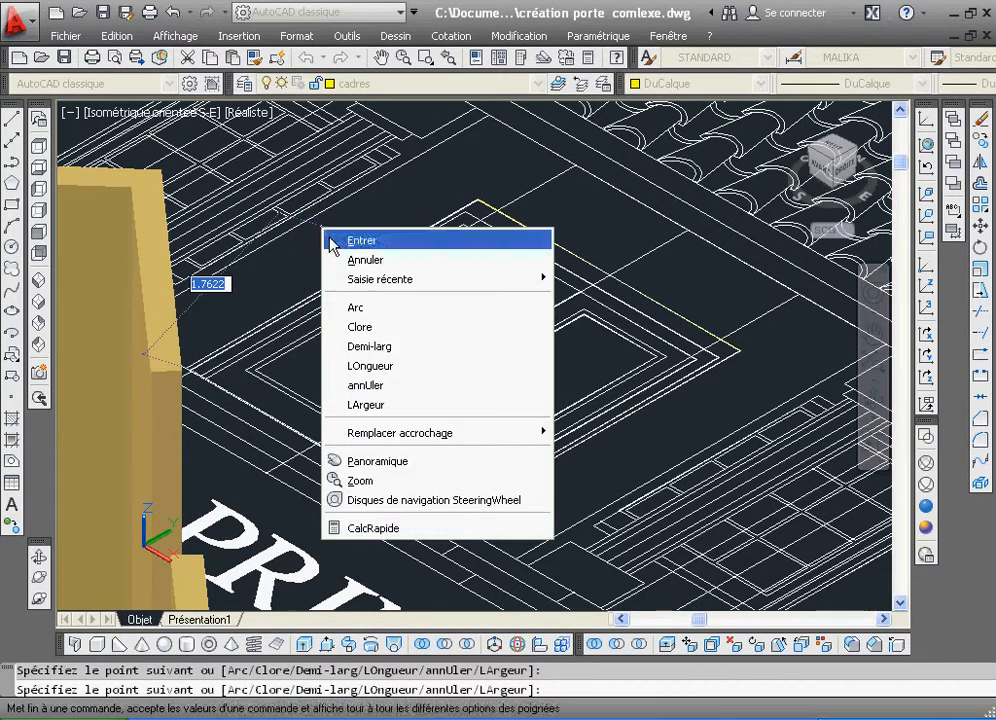
left_click(358, 326)
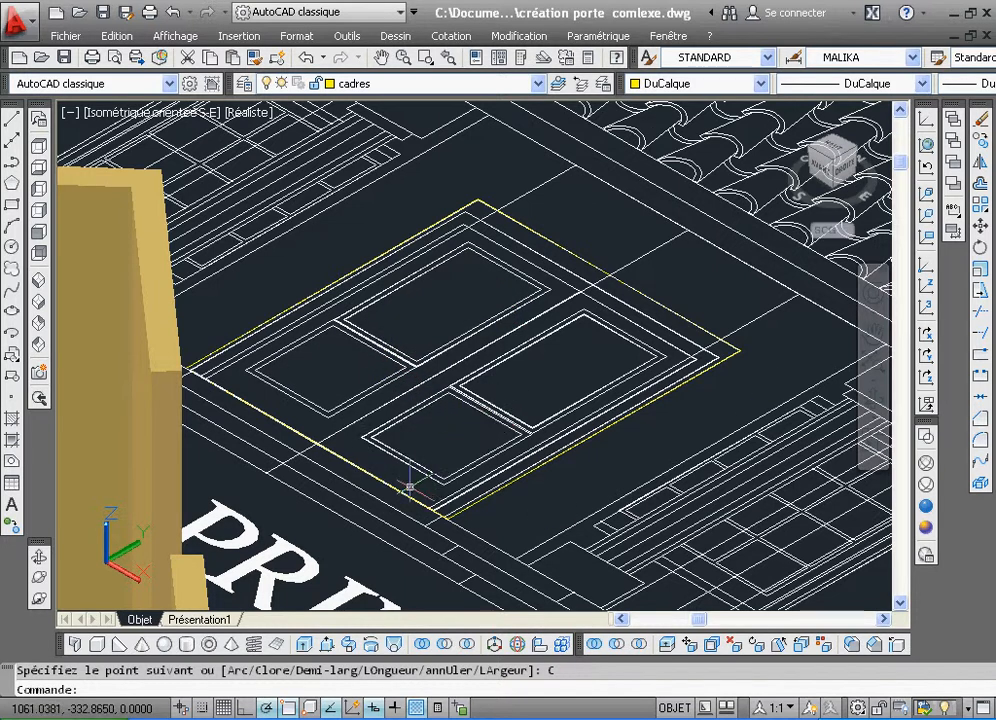
Convert the inner rectangles of the door's four panels and its outer outline into regions
left_click(12, 462)
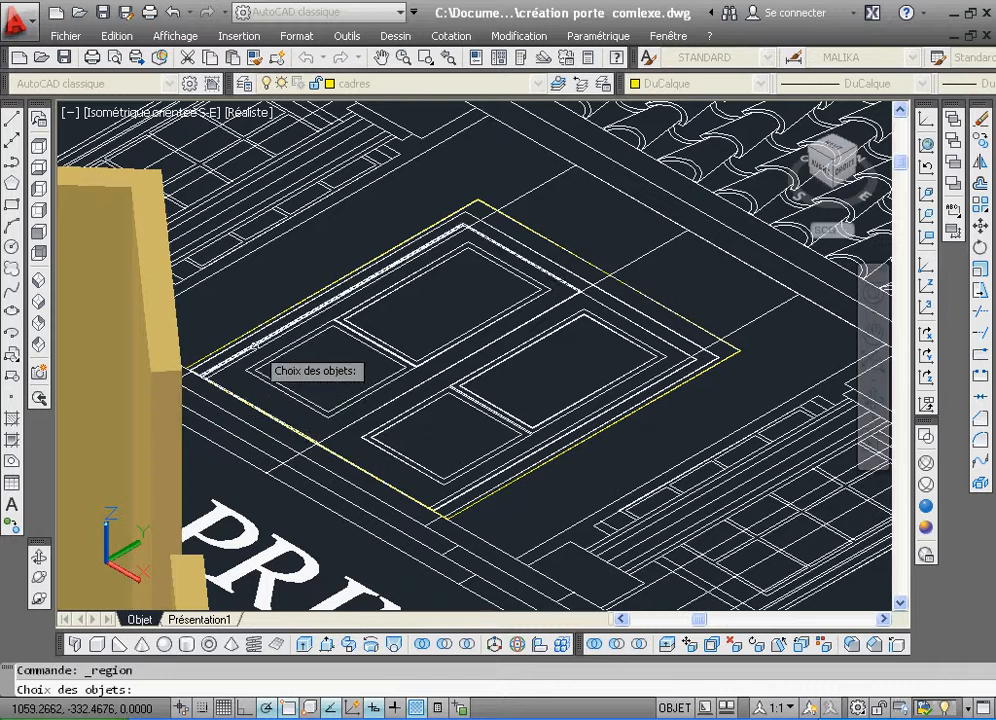
left_click(250, 333)
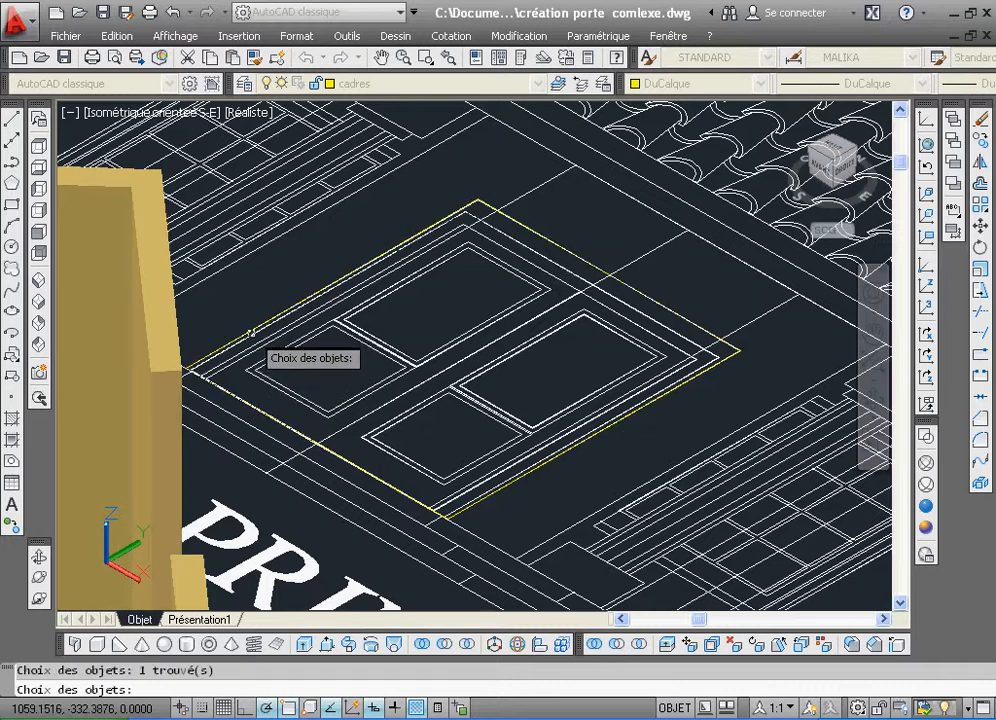
left_click(351, 315)
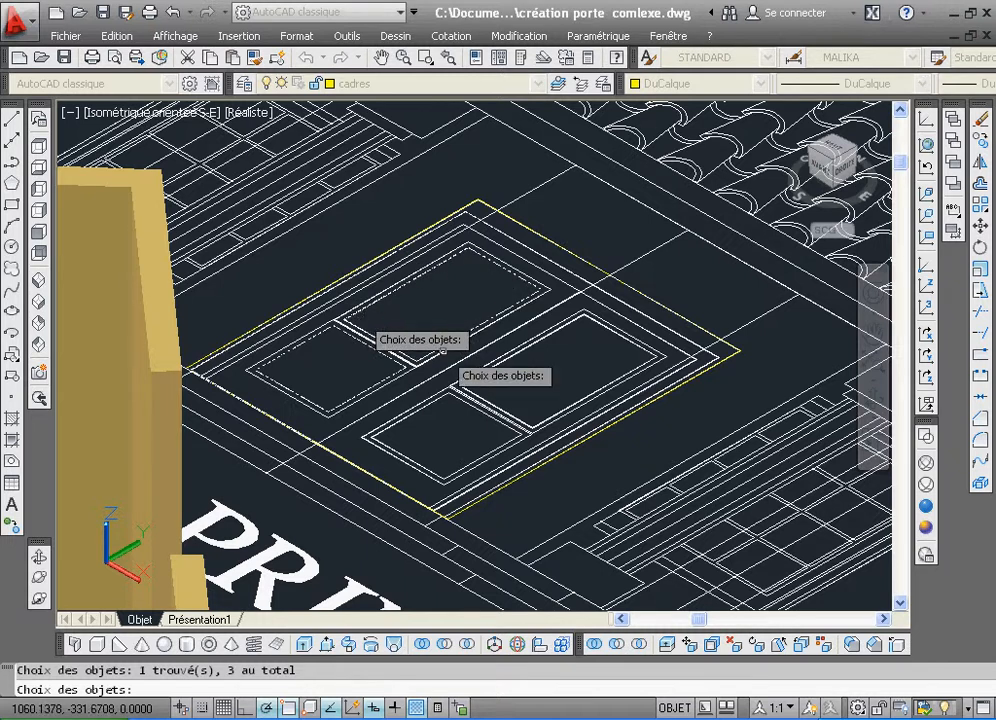
left_click(479, 374)
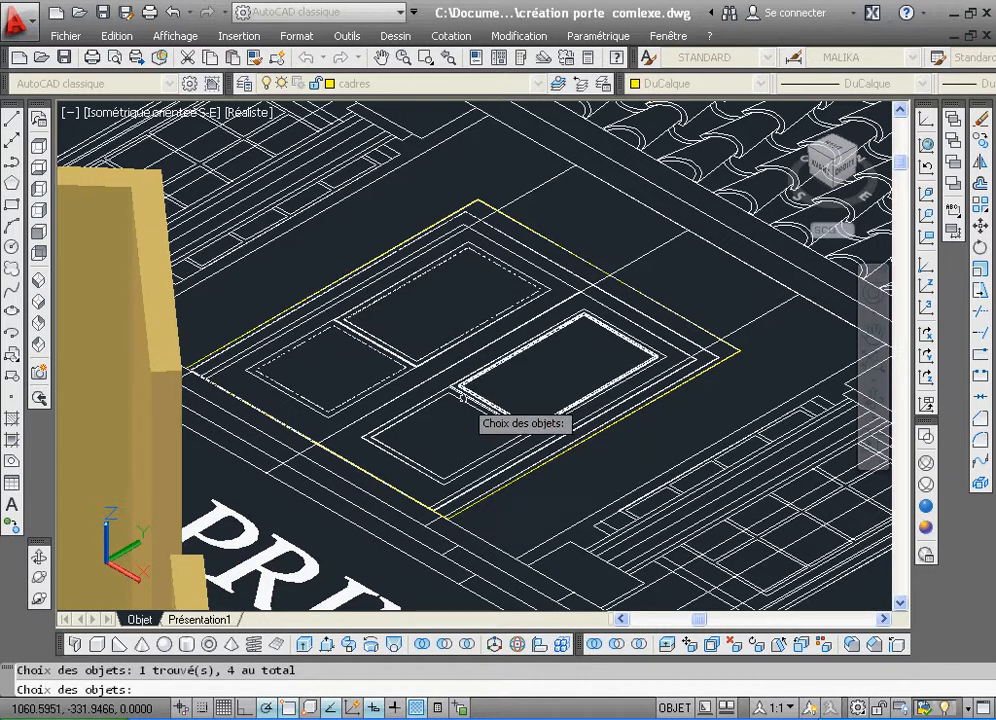
left_click(446, 366)
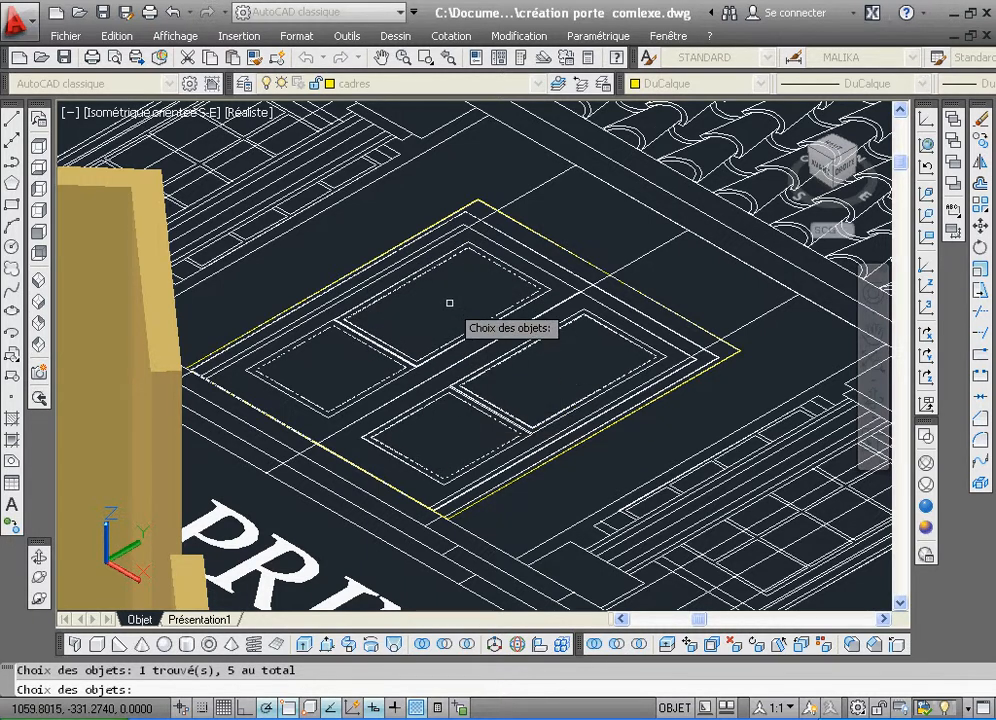
key("Return")
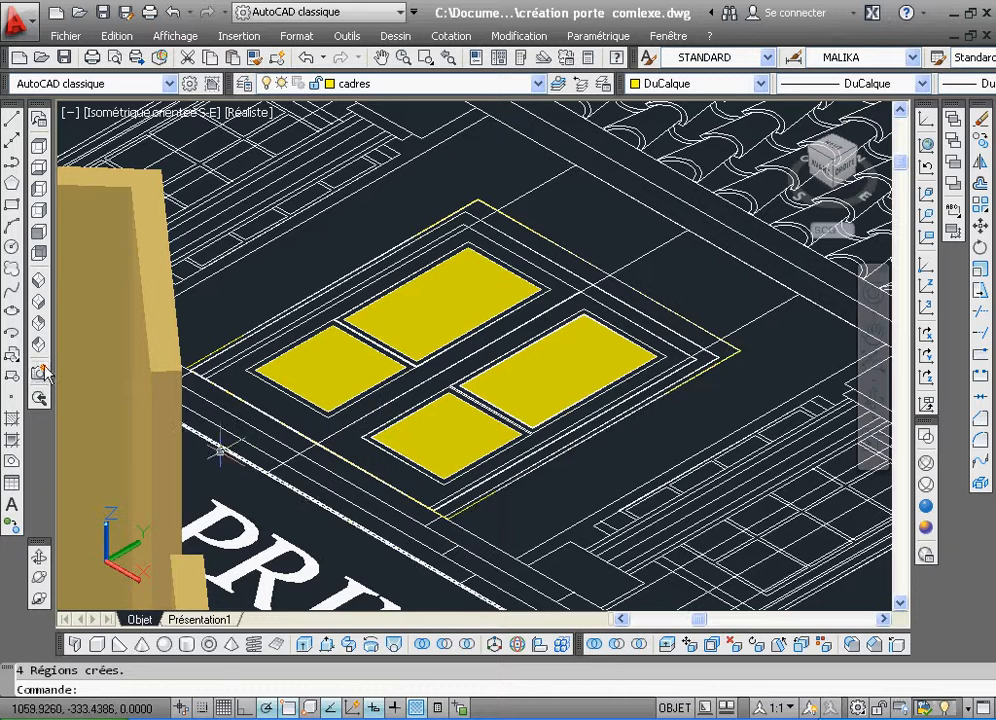
Erase the two stray lines lying over the polyline along the door's upper-left outer edge
left_click(213, 350)
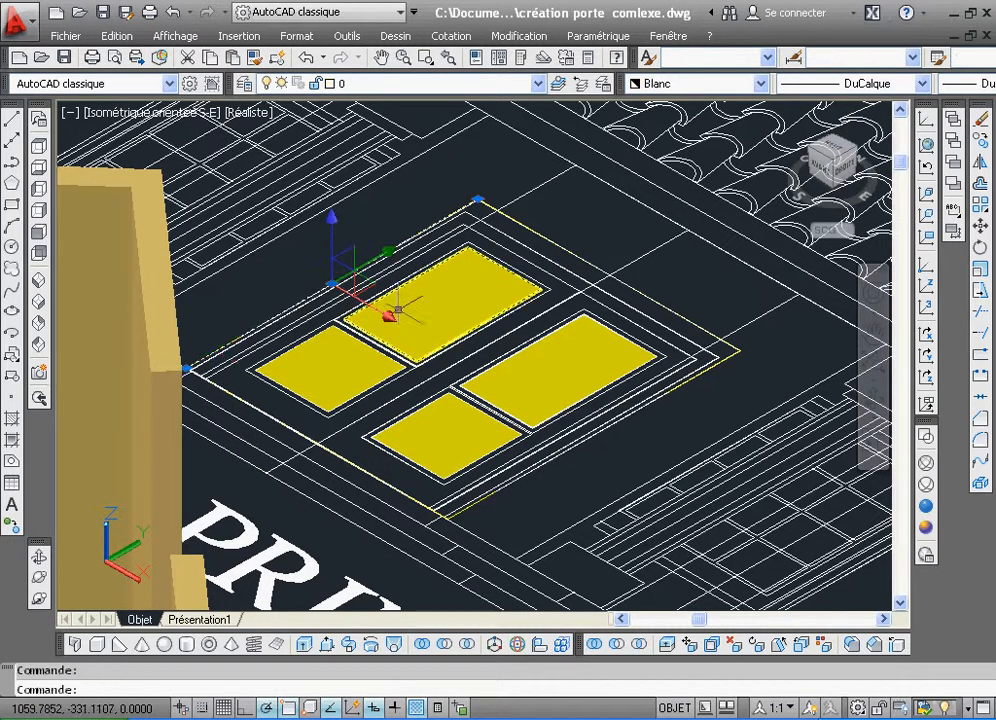
left_click(982, 119)
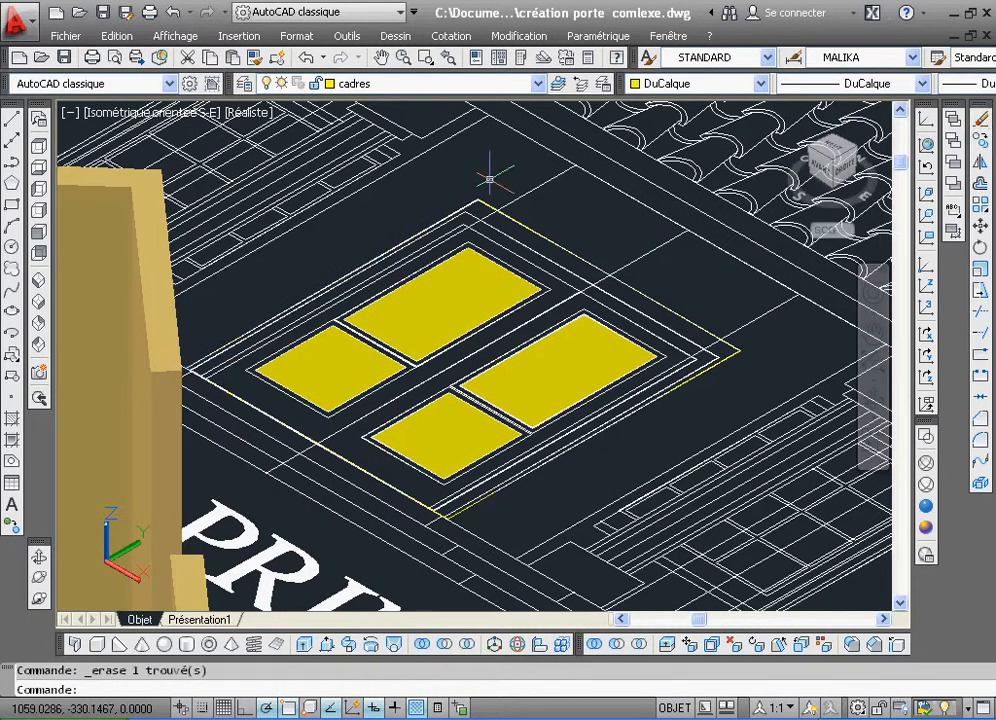
left_click(453, 214)
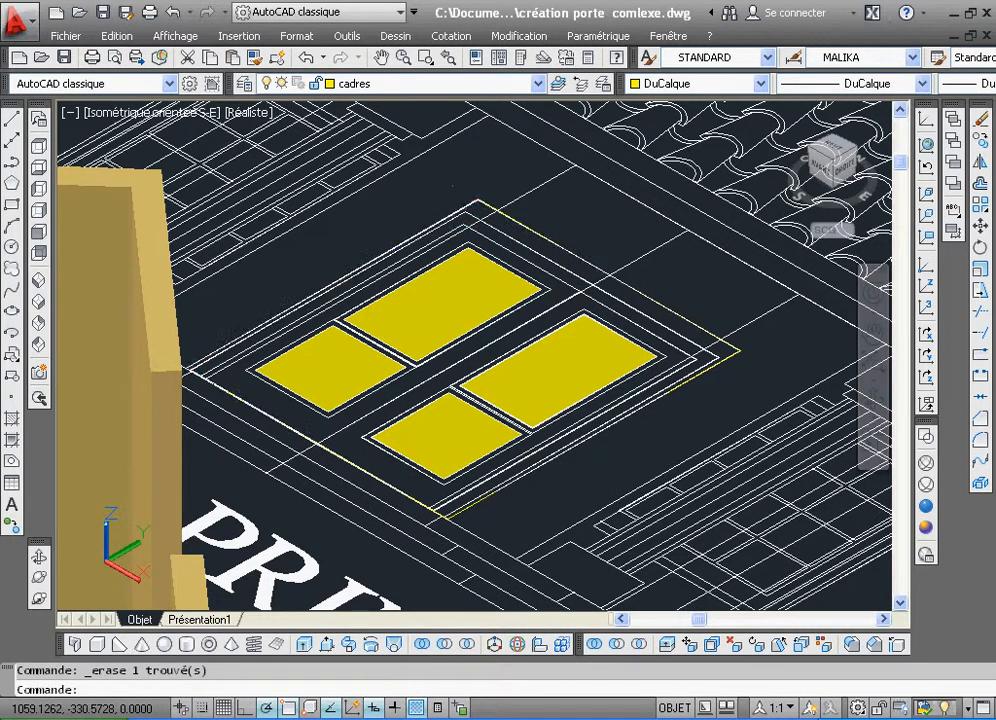
left_click(981, 120)
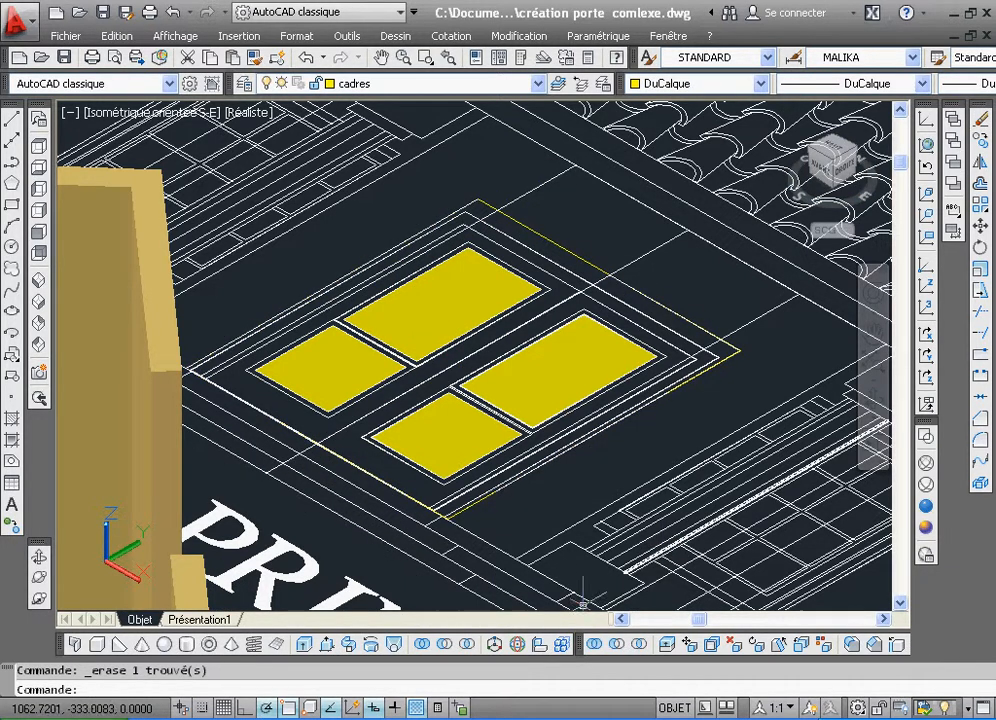
Convert the closed outer polyline of the door into a region
left_click(13, 461)
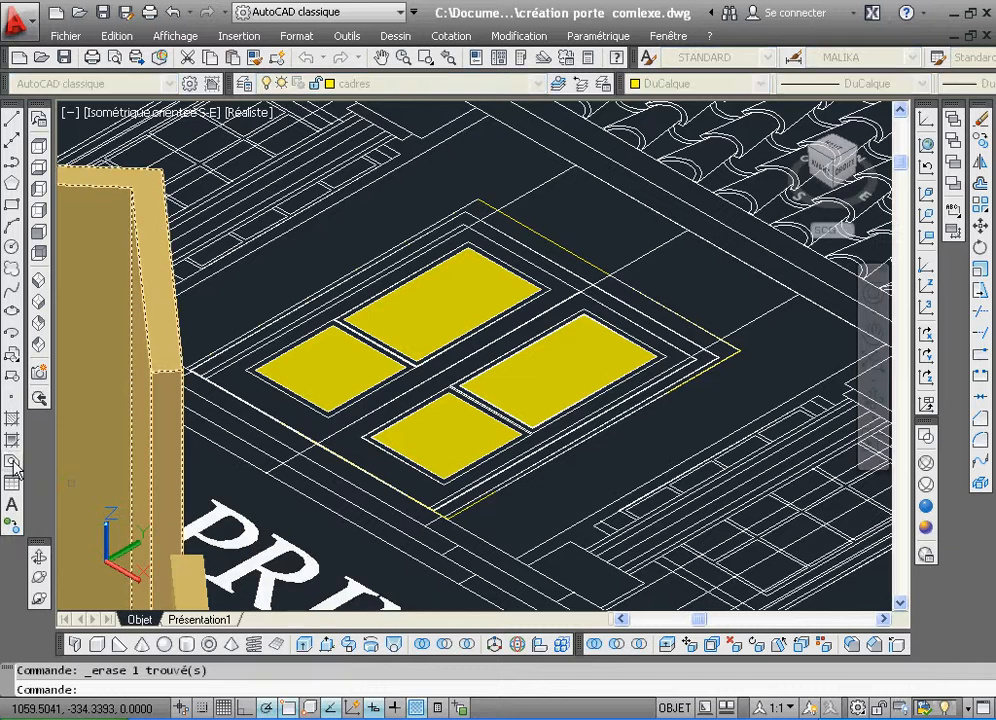
left_click(561, 247)
key("Return")
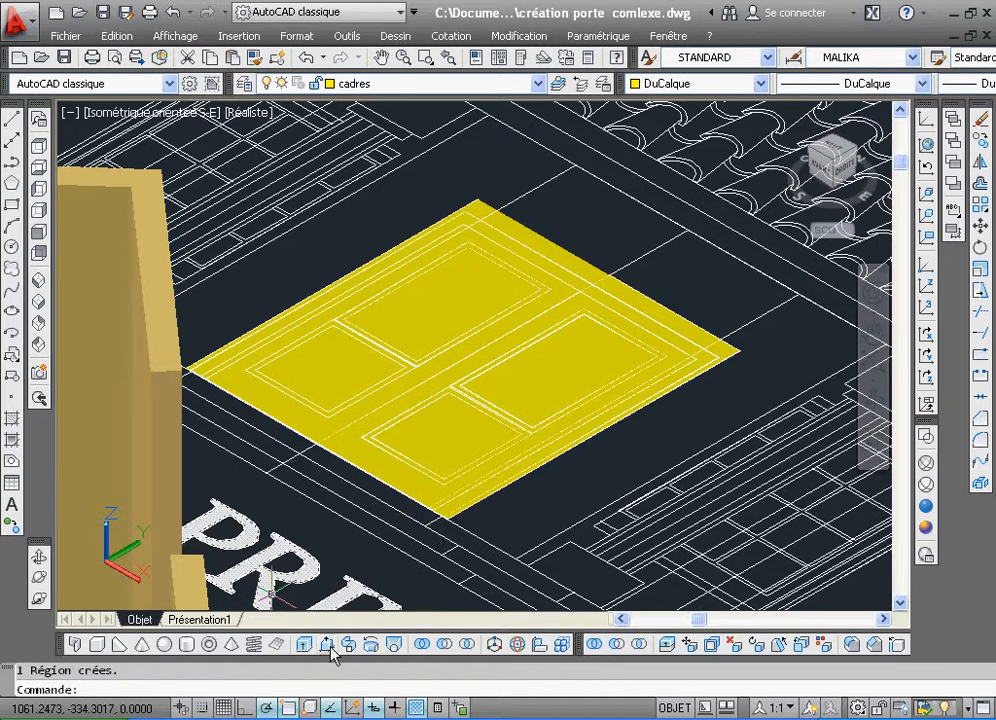
Subtract the four panel regions from the outer door region to leave only the frame
left_click(423, 647)
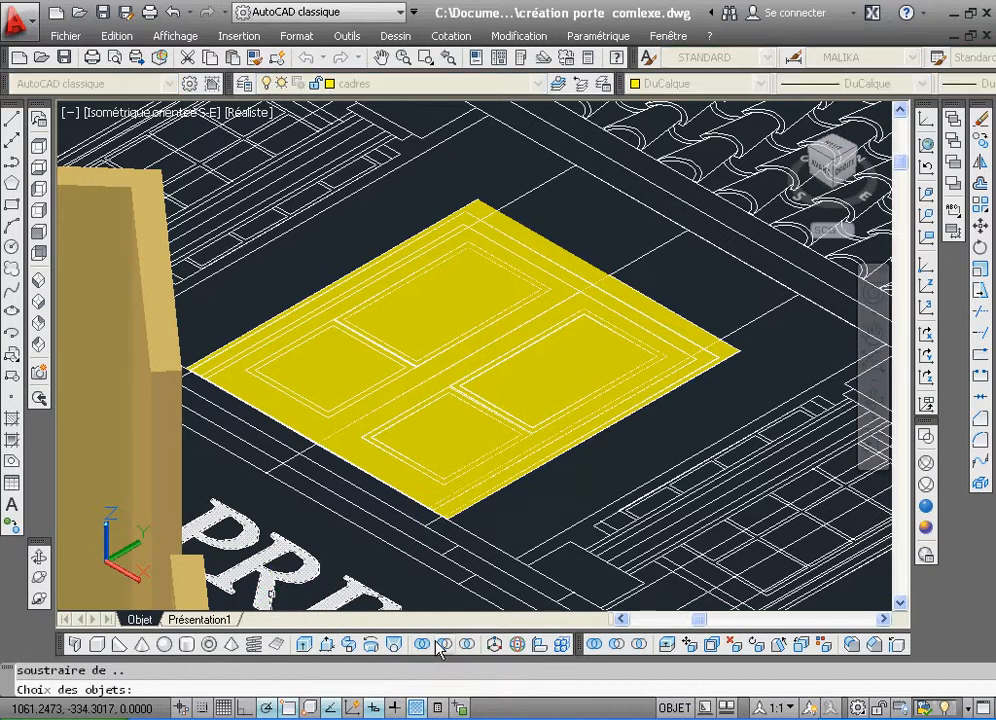
left_click(577, 256)
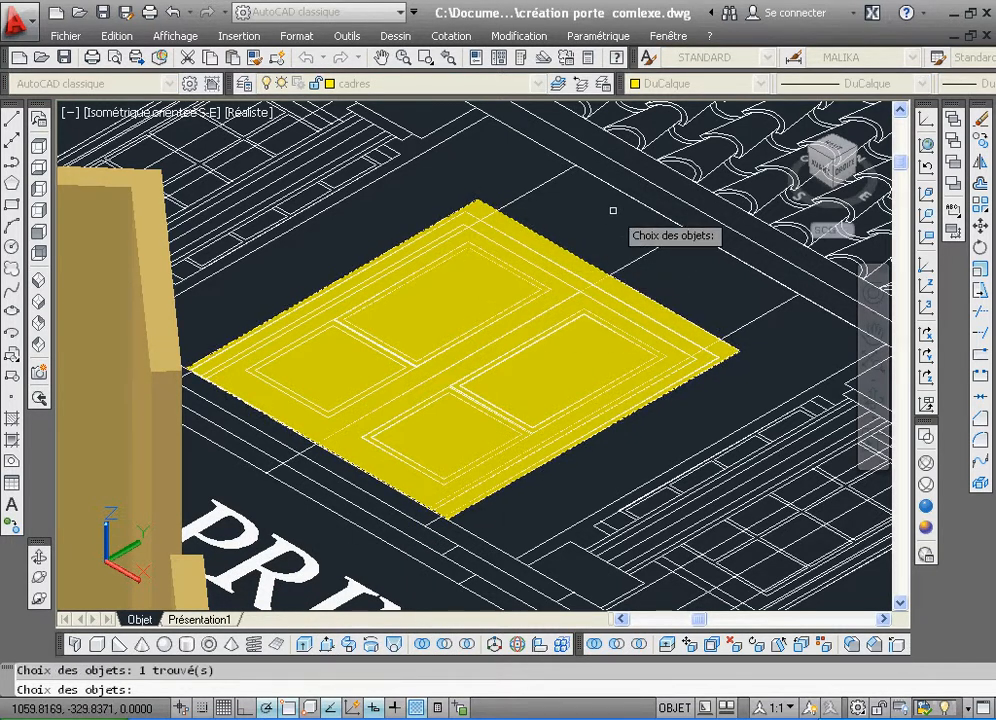
key("Return")
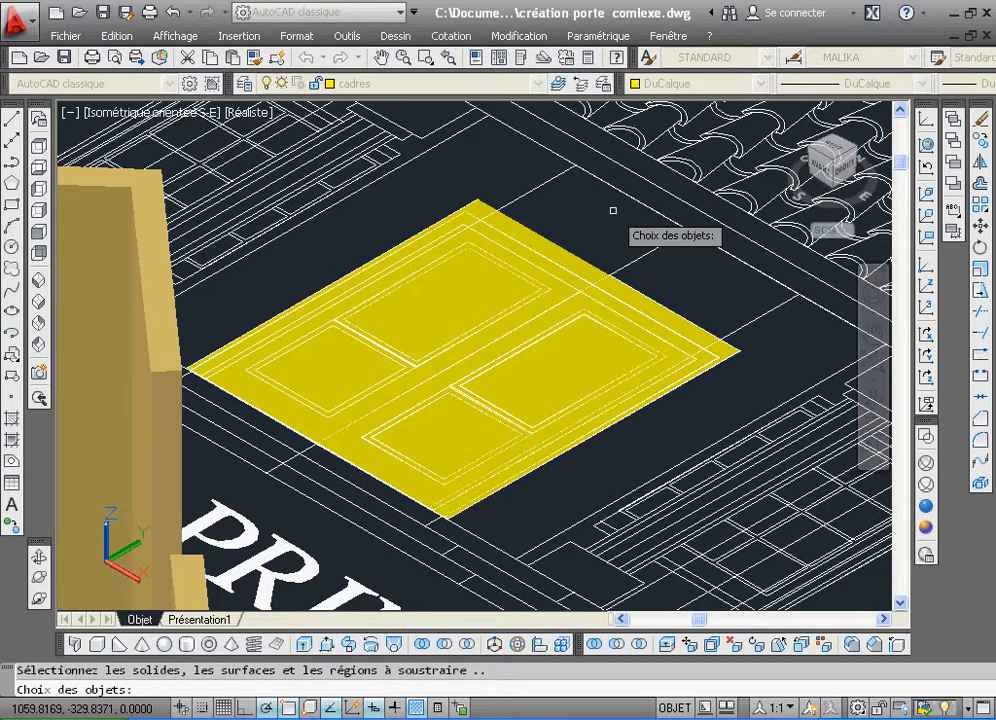
left_click(516, 271)
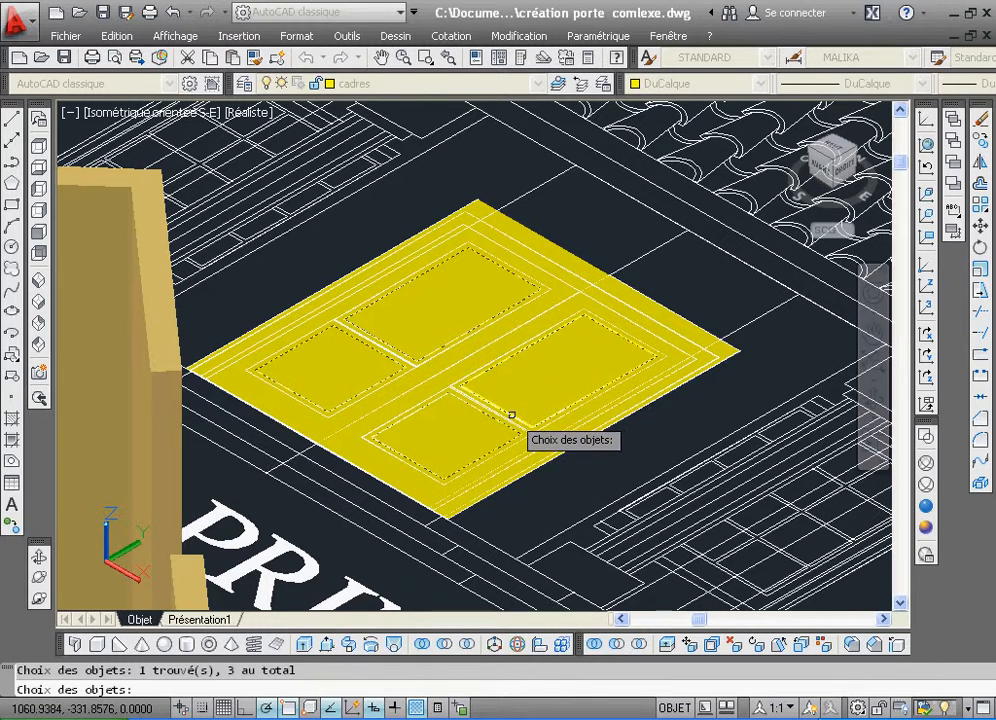
key("Return")
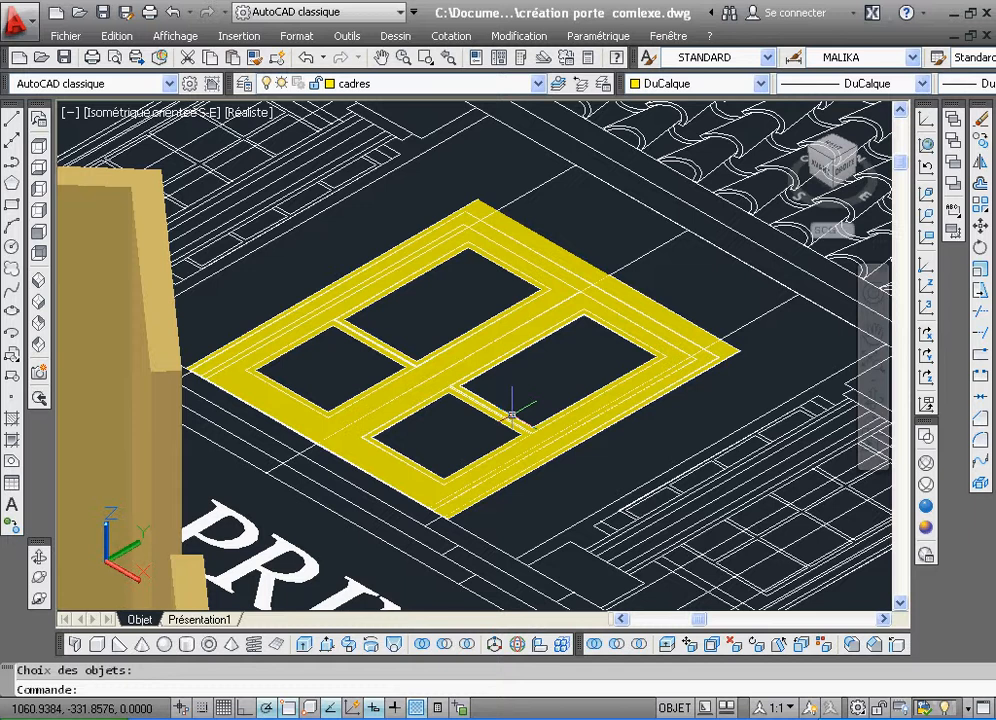
left_click(983, 143)
key("Return")
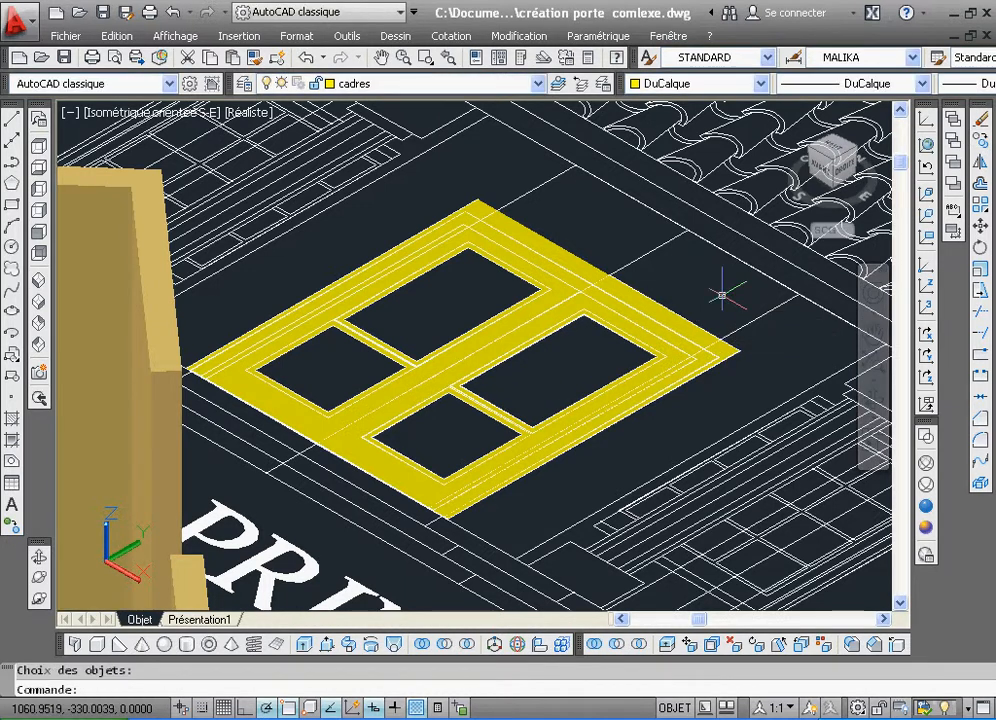
Extrude the door frame region to a height of 0.05
left_click(302, 645)
left_click(505, 424)
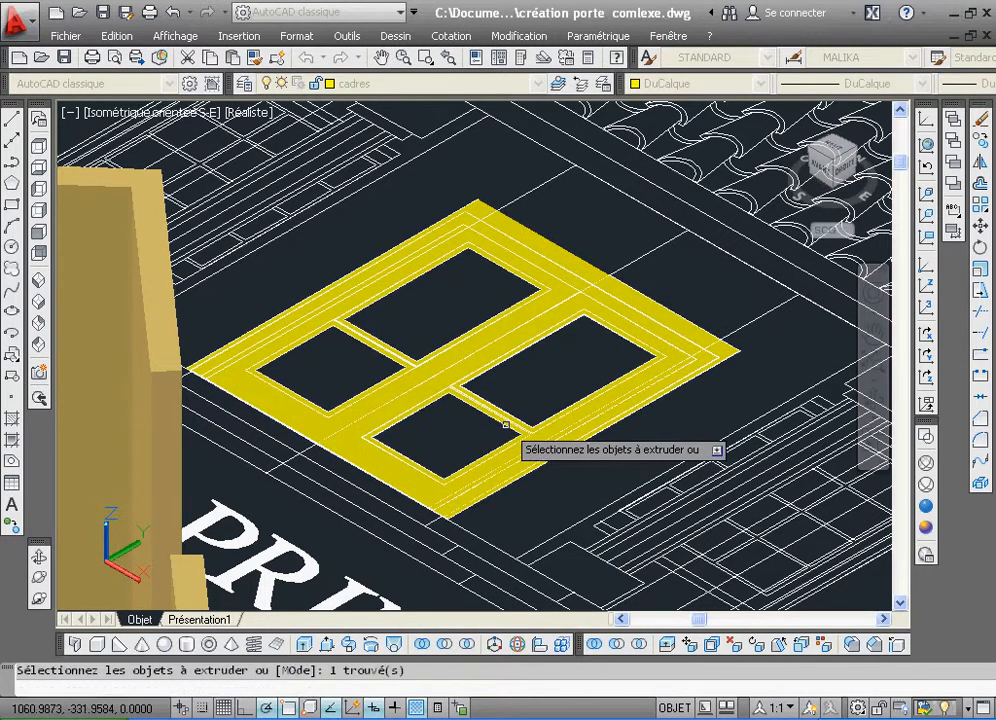
right_click(547, 428)
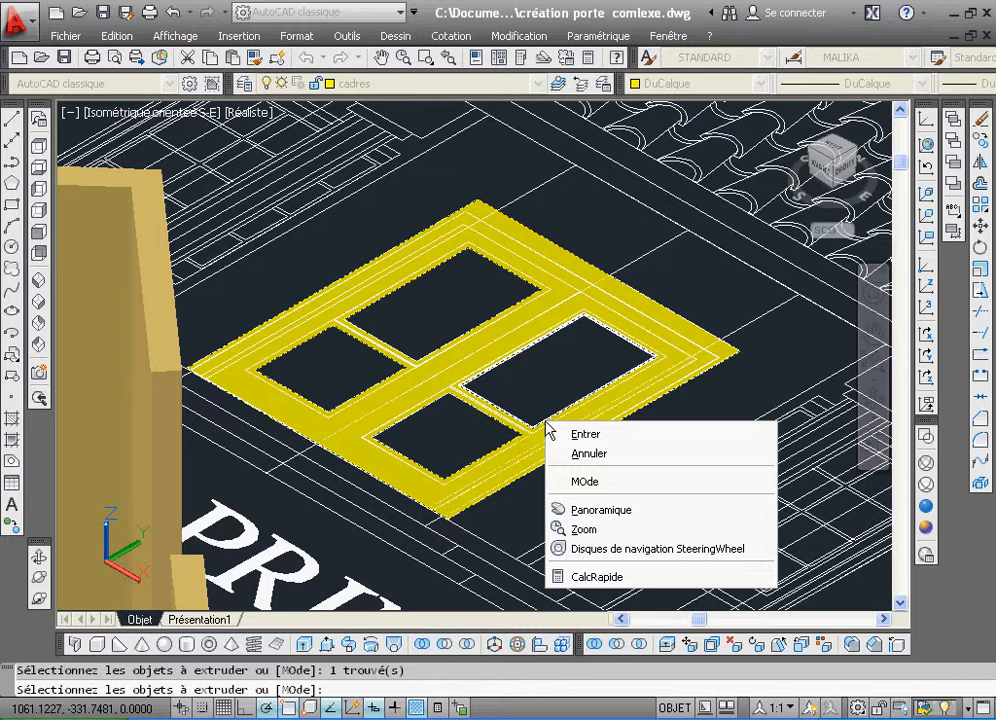
left_click(585, 434)
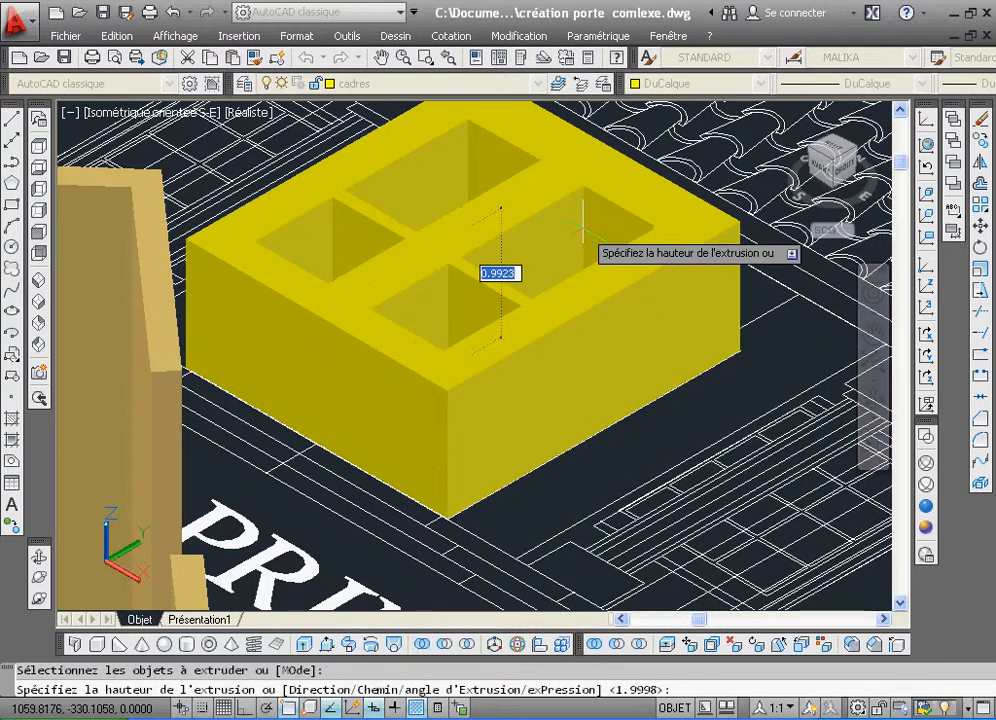
type("0.05")
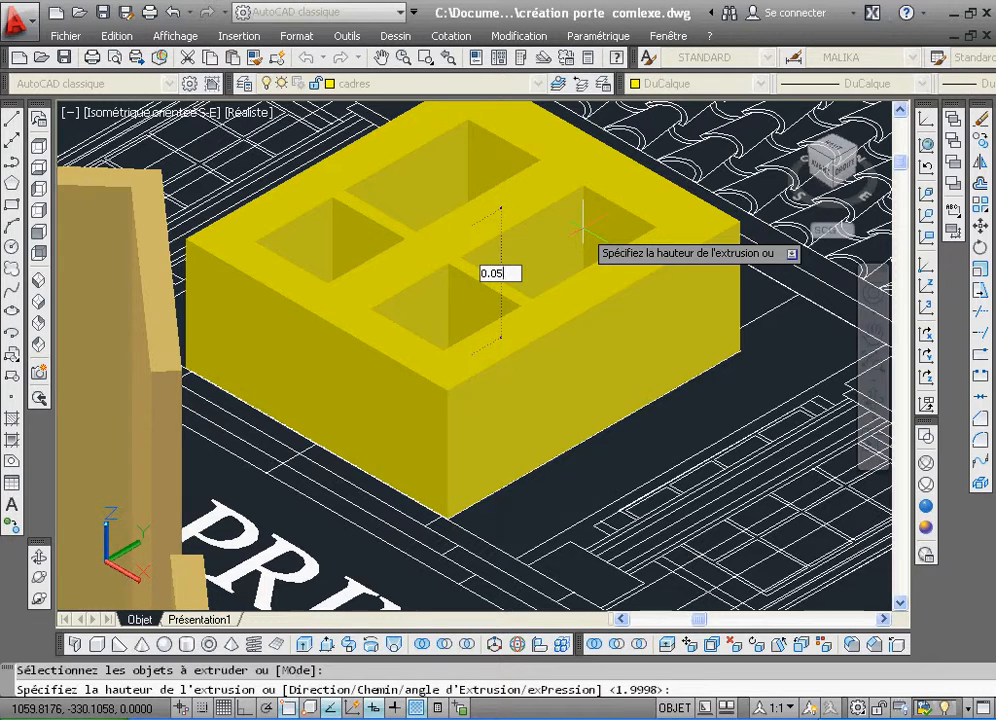
key("Return")
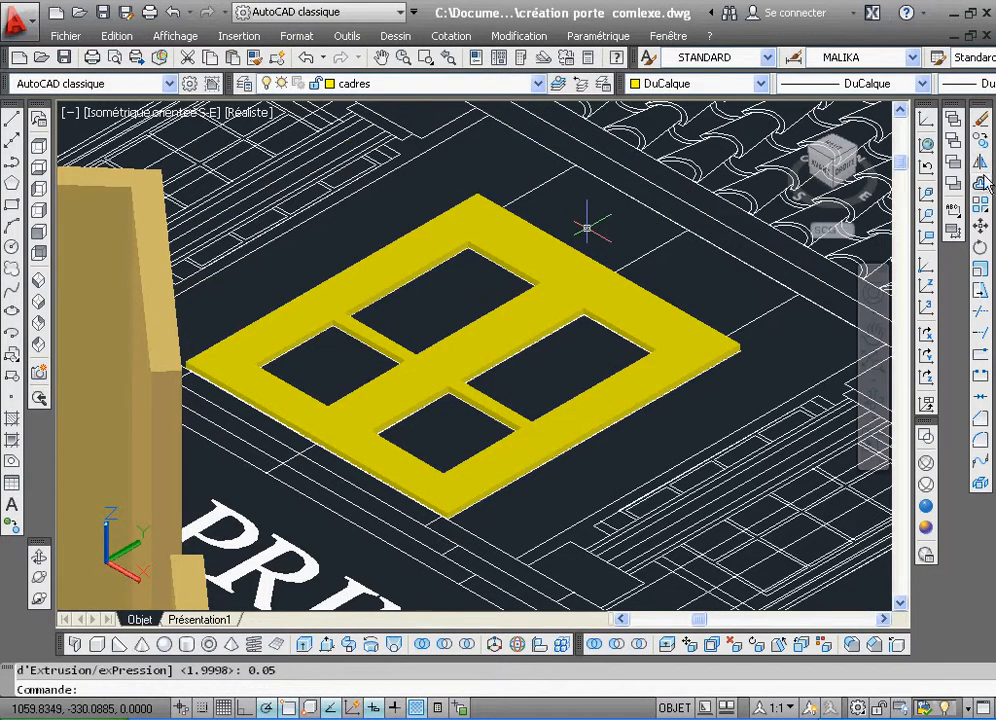
Copy the extruded door frame into the empty area beside the R.D.C plan
left_click(979, 223)
left_click(727, 341)
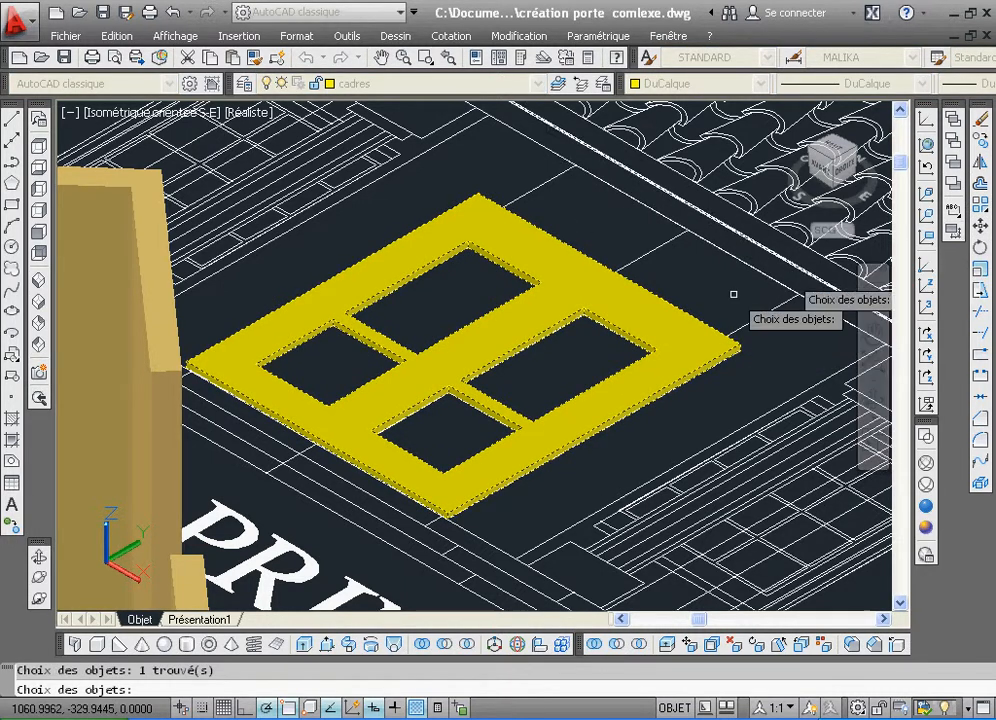
left_click(979, 138)
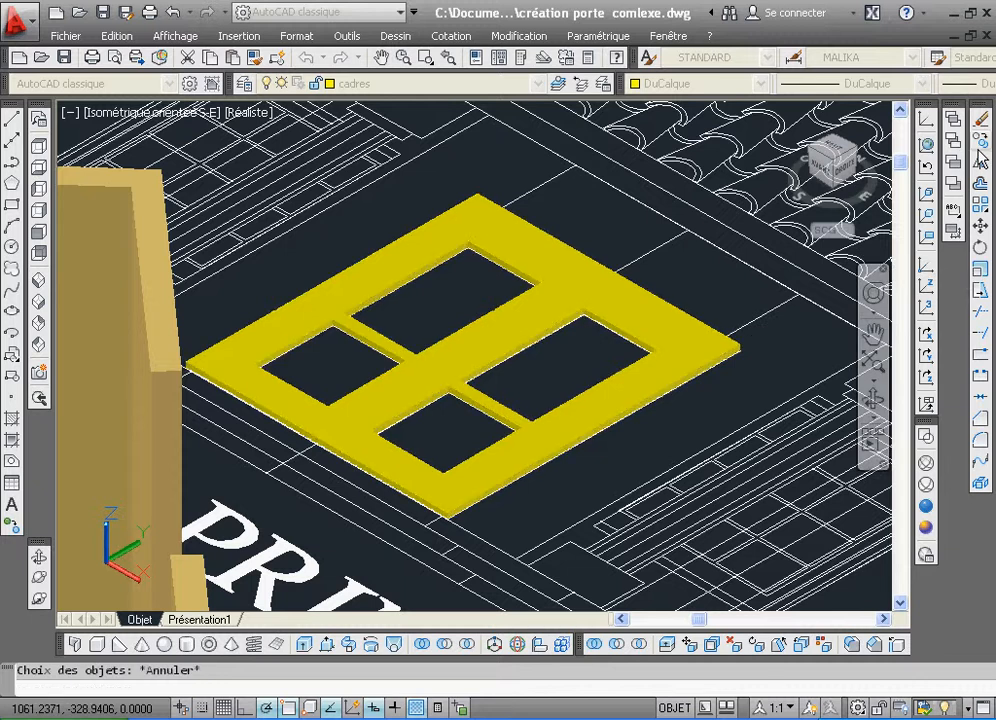
left_click(696, 318)
key("Return")
left_click(696, 318)
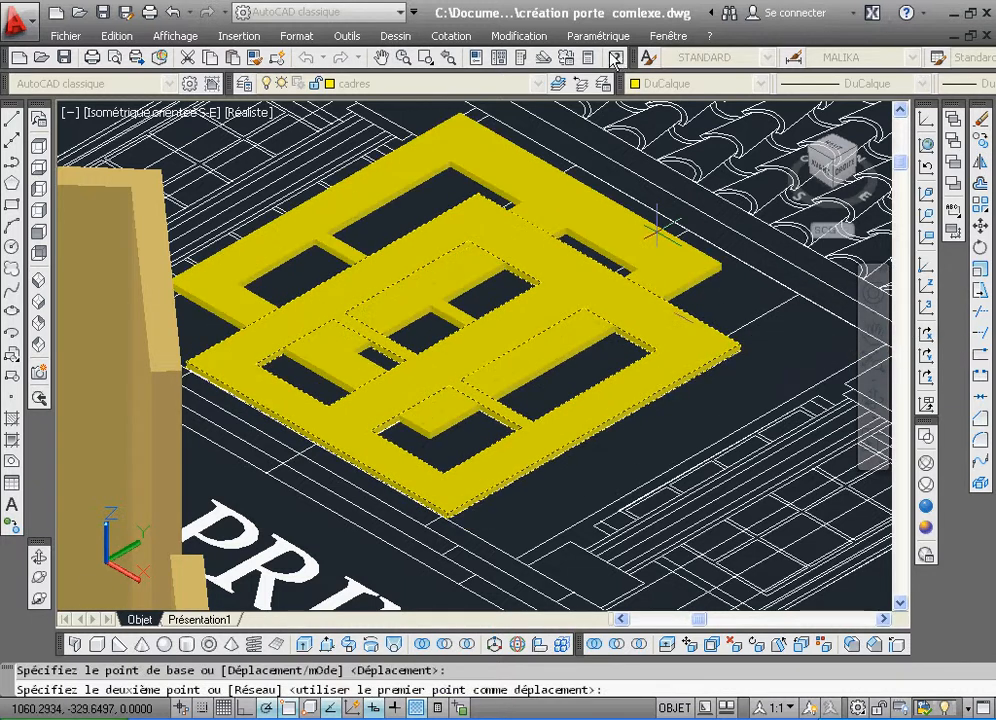
left_click(449, 58)
left_click(449, 58)
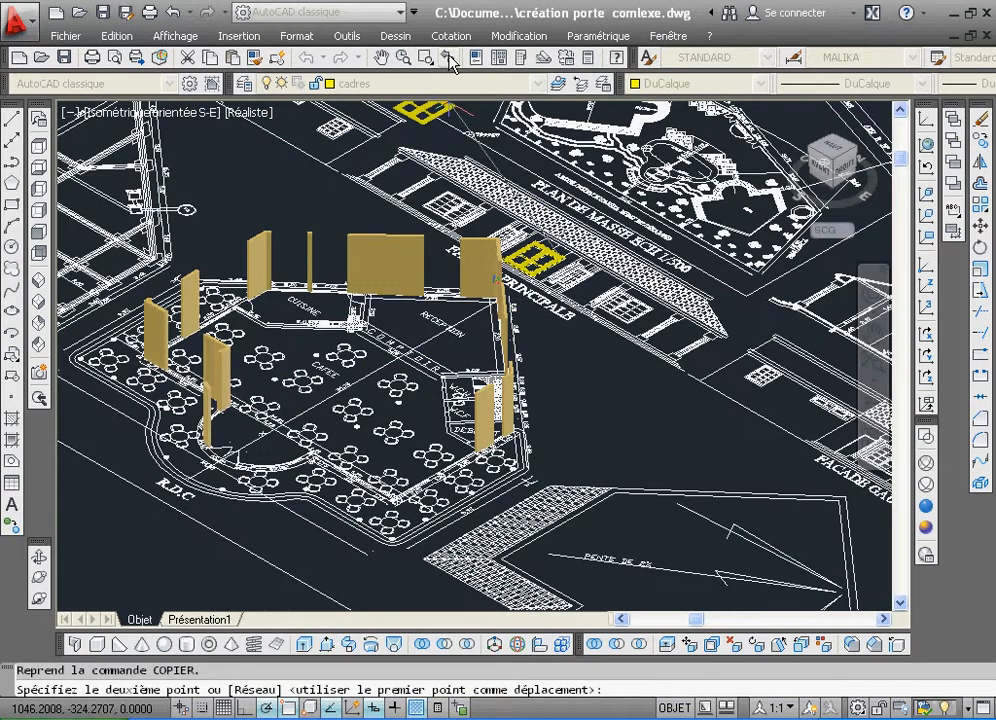
left_click(450, 59)
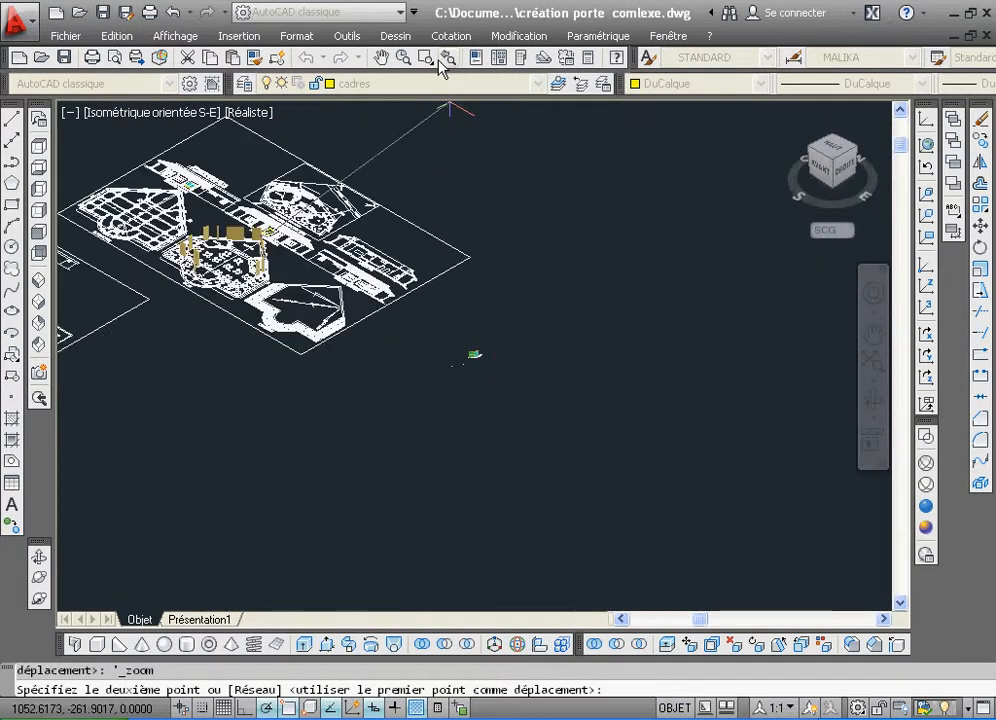
left_click(426, 58)
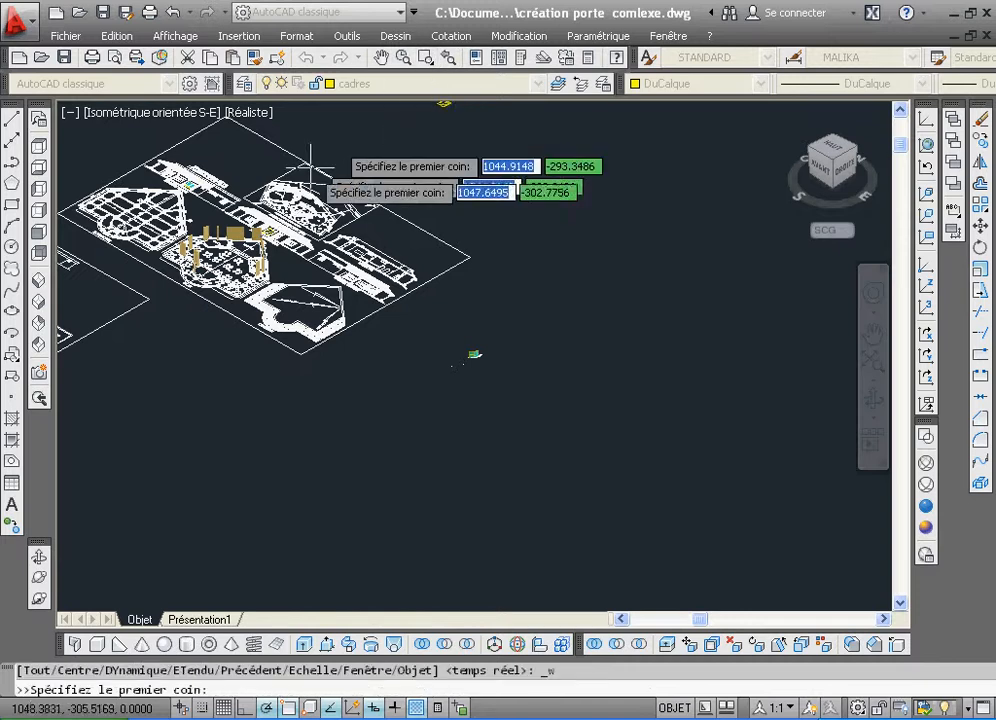
left_click(133, 258)
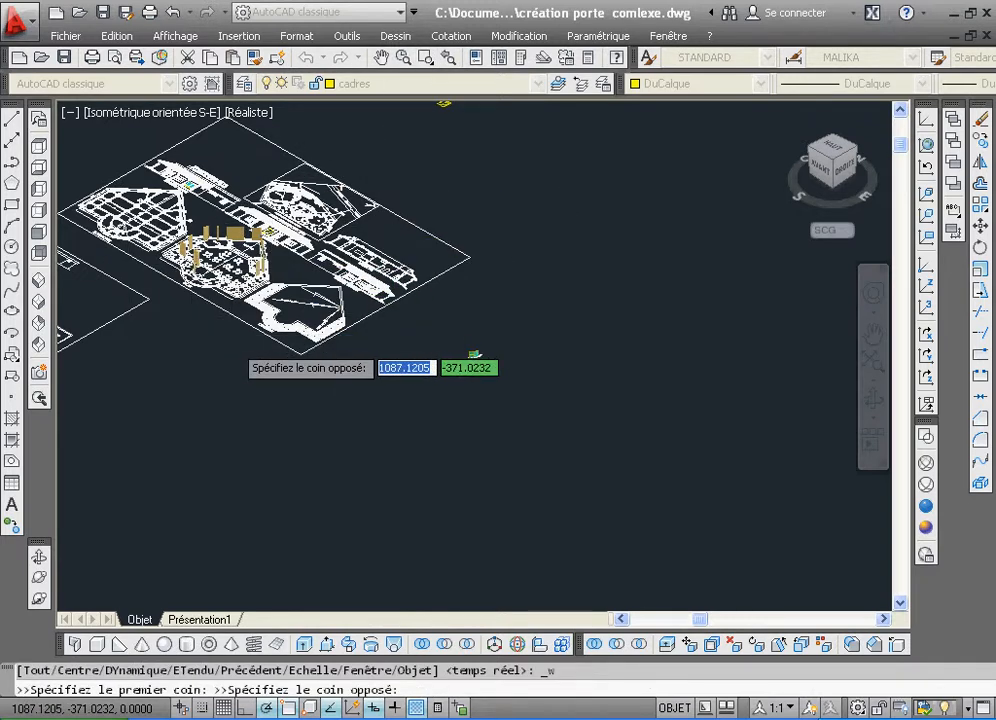
left_click(475, 354)
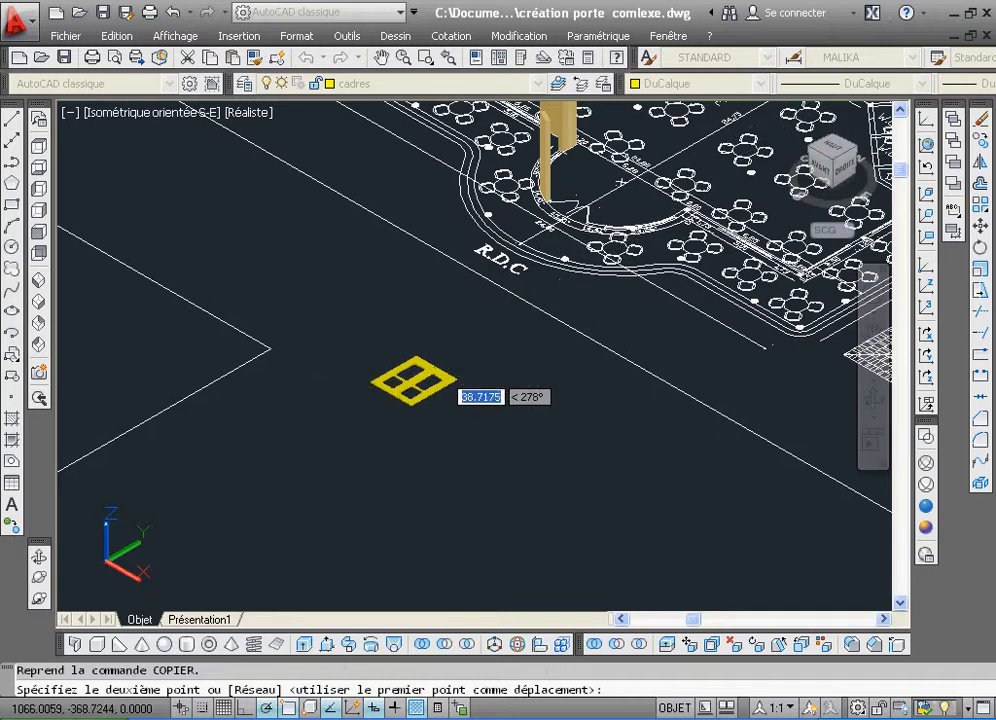
left_click(480, 336)
right_click(483, 335)
left_click(513, 347)
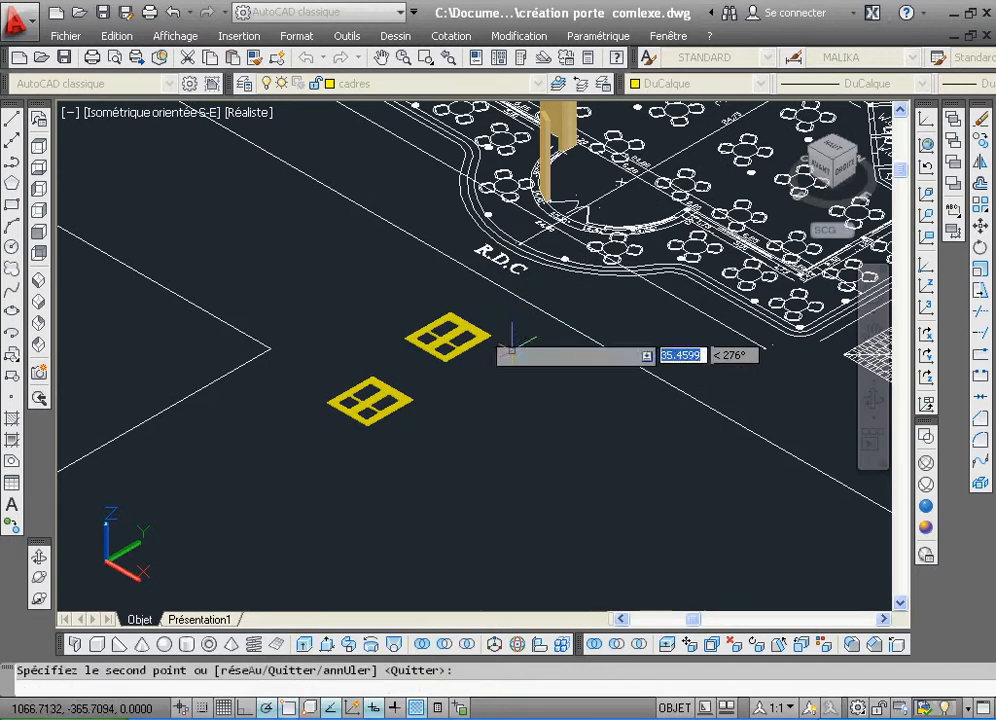
Examine the double-door opening in the curved wall of the R.D.C plan up close
left_click(428, 58)
left_click(556, 189)
left_click(598, 242)
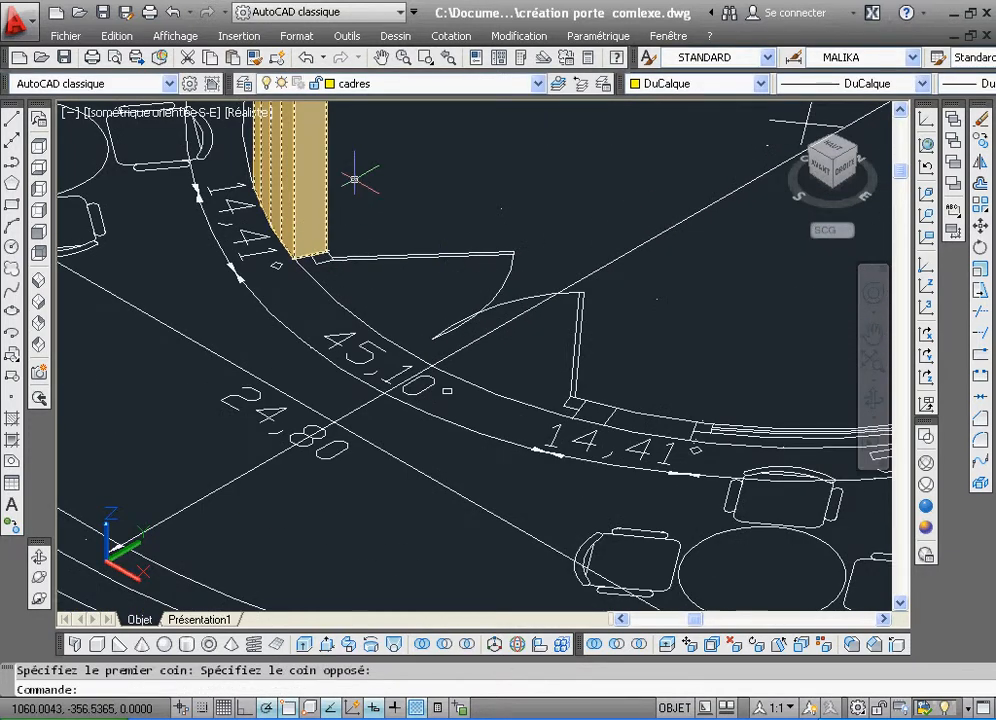
left_click(428, 58)
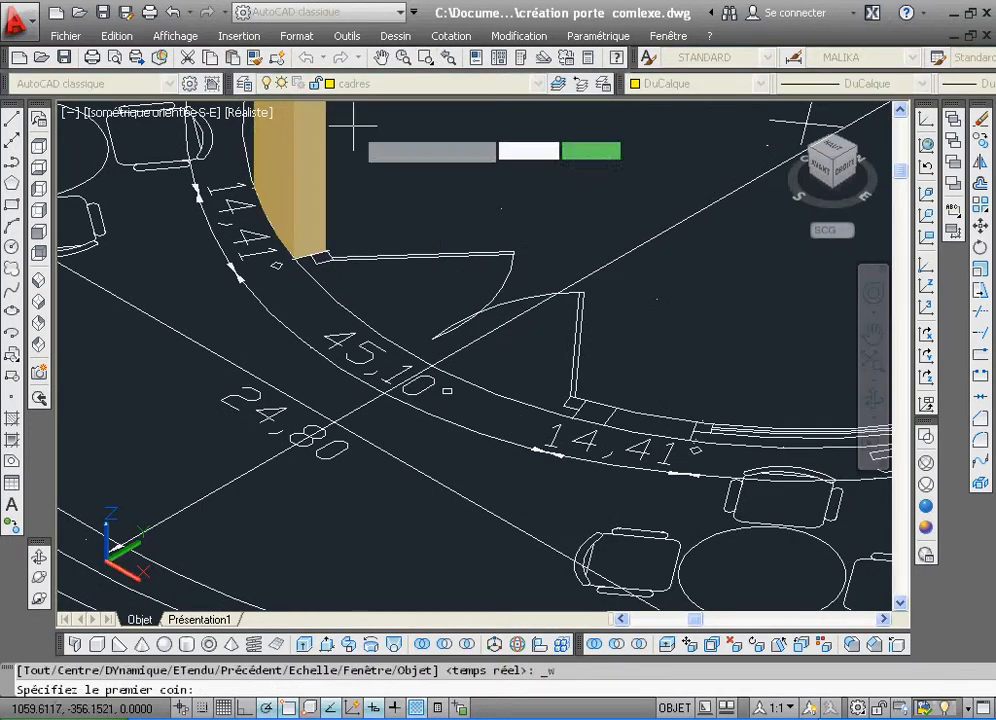
left_click(281, 190)
left_click(558, 433)
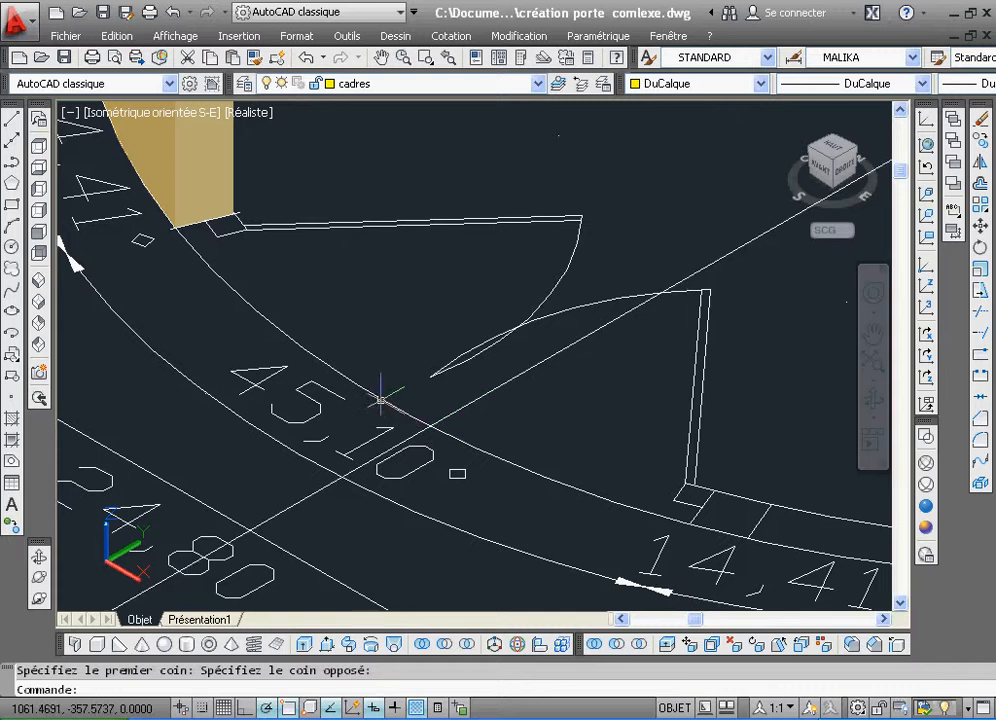
left_click(12, 228)
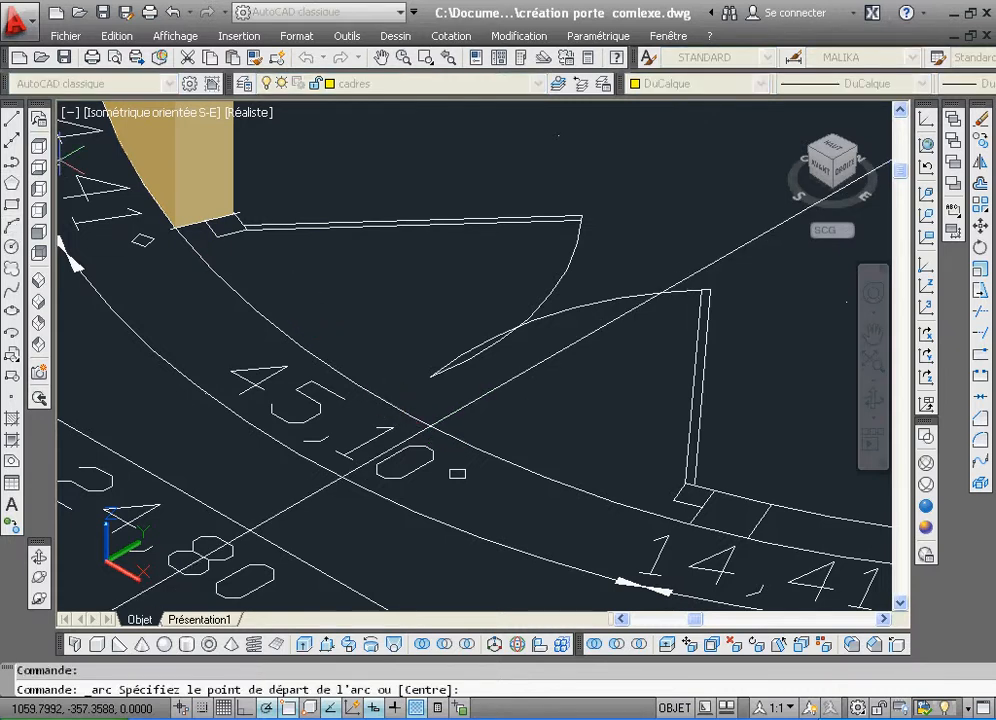
left_click(181, 231)
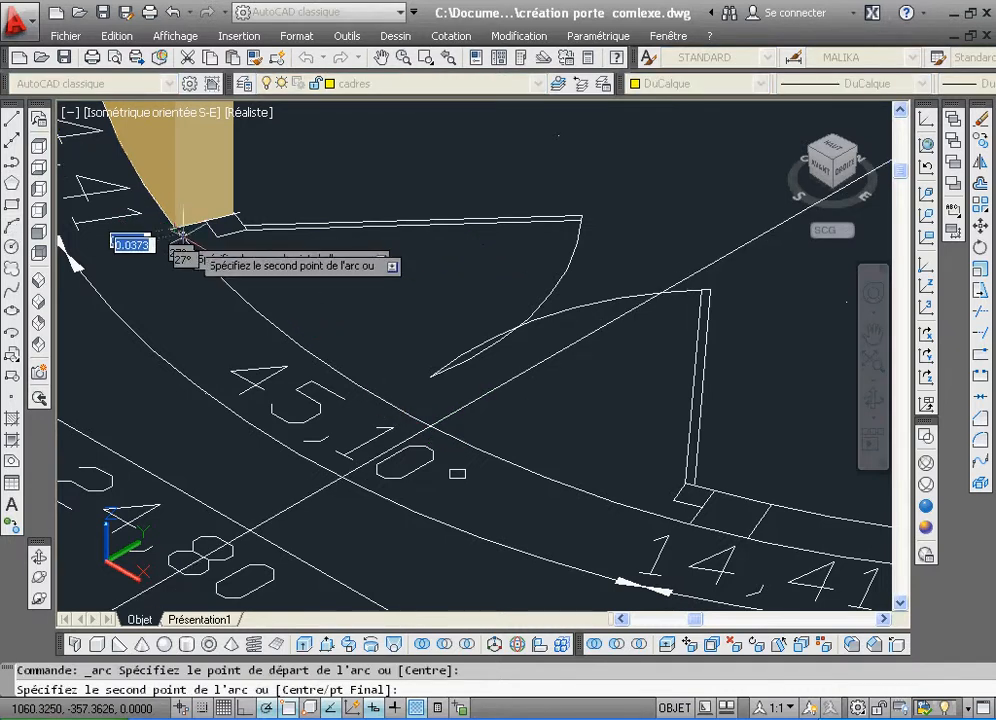
right_click(287, 285)
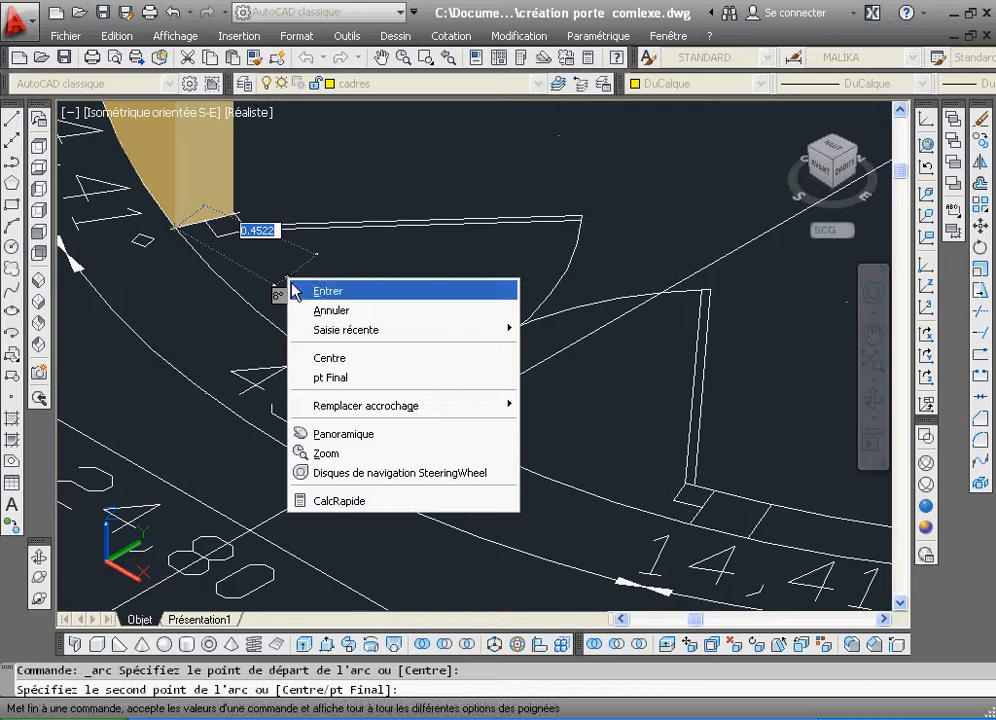
left_click(335, 378)
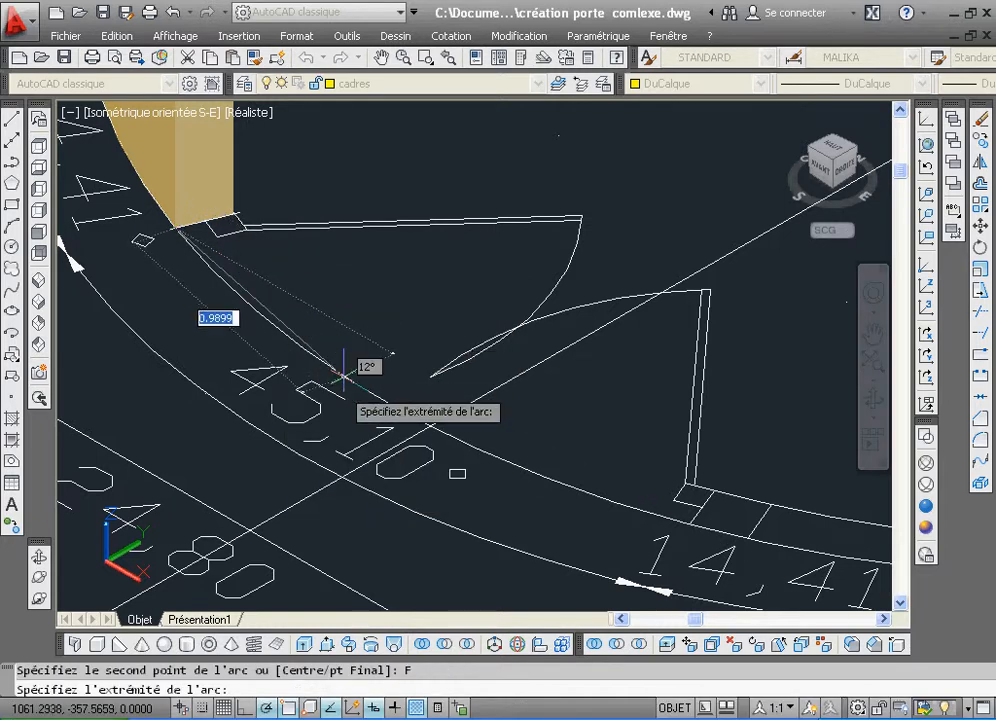
left_click(387, 403)
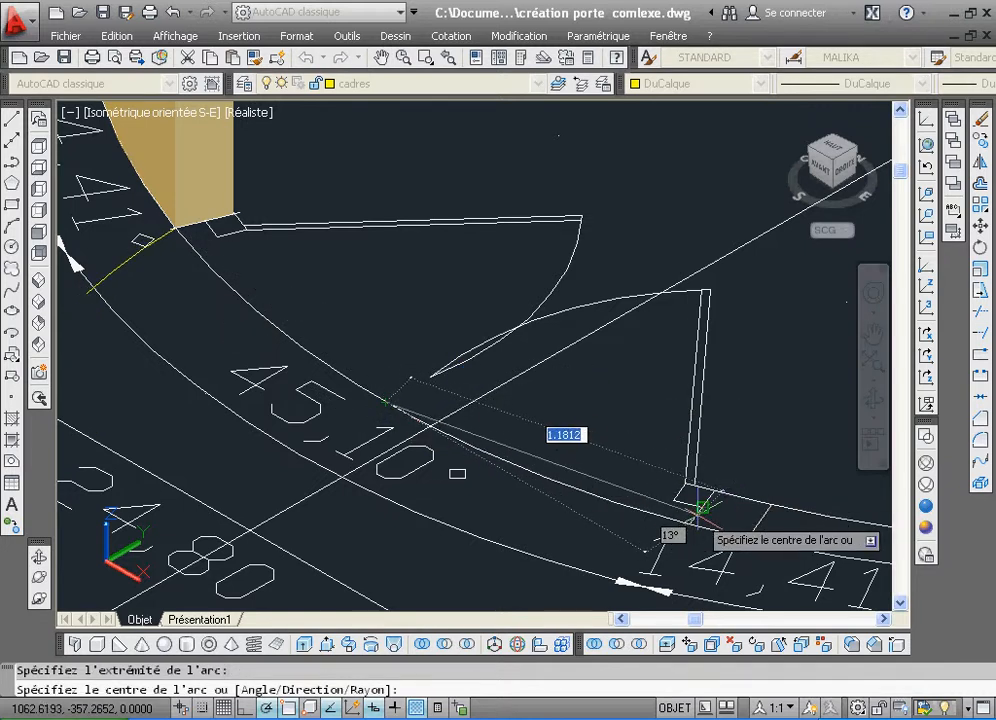
key("Escape")
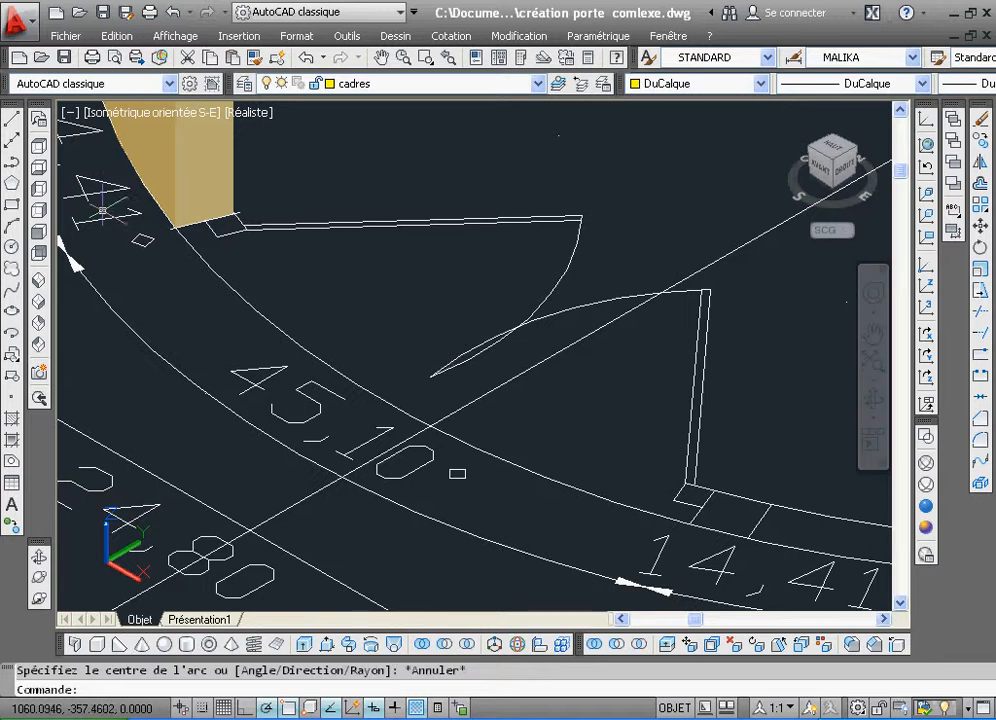
Draw a three-point arc along the outer wall curve, from one jamb of the door opening through the axis line to the other jamb
left_click(16, 229)
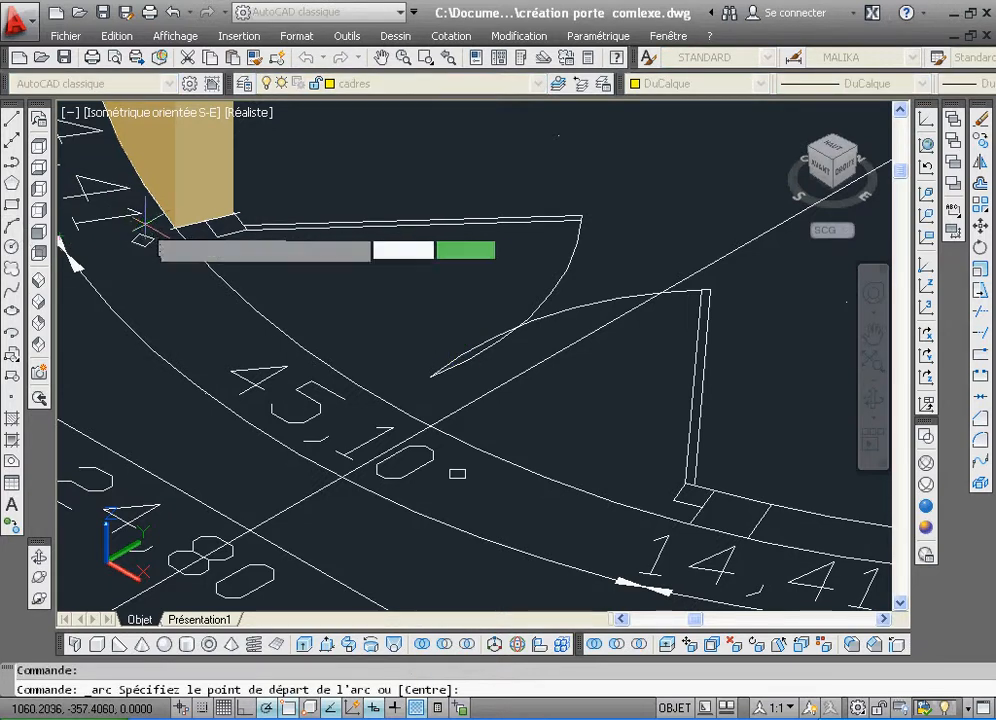
left_click(172, 228)
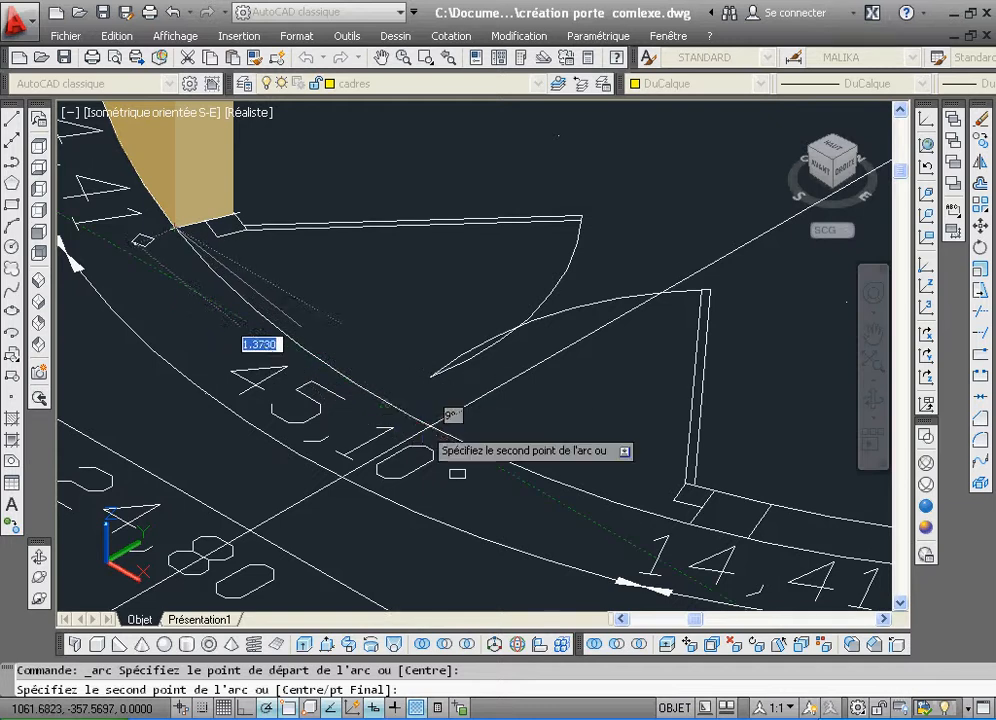
left_click(432, 426)
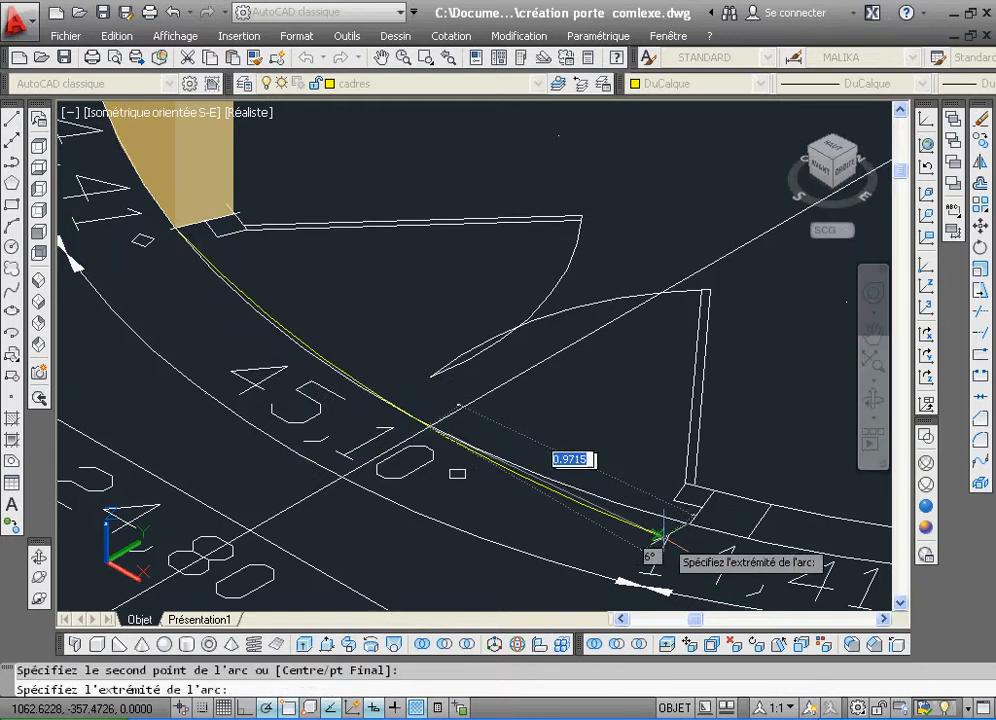
left_click(690, 521)
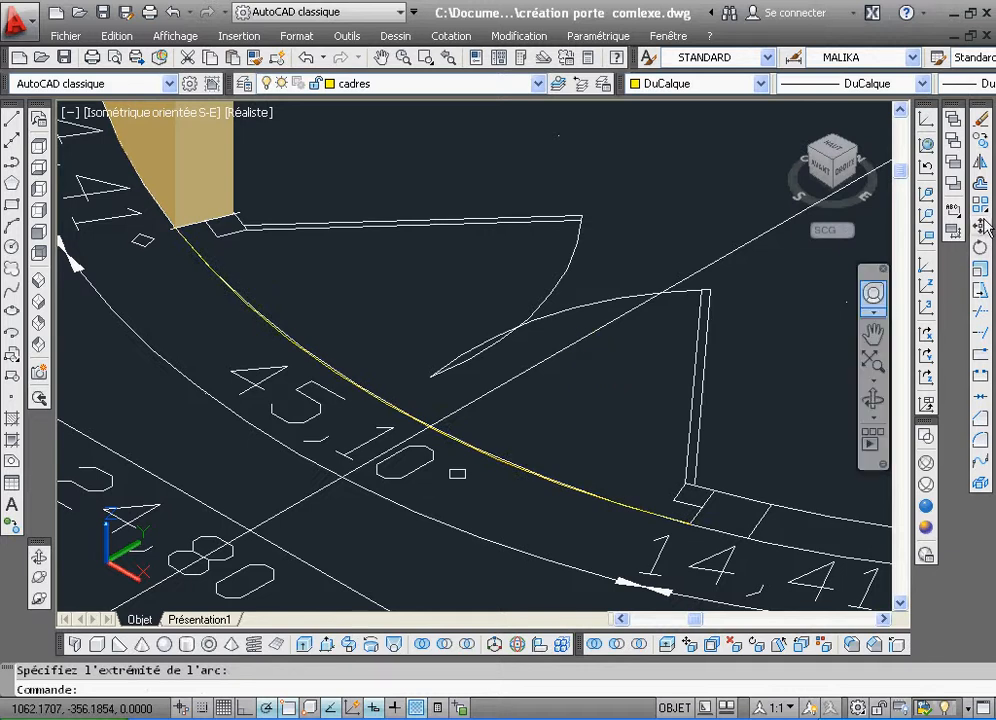
Offset the outer wall curve through the middle point of the jamb, and offset the resulting curve through the jamb's inner corner
left_click(982, 185)
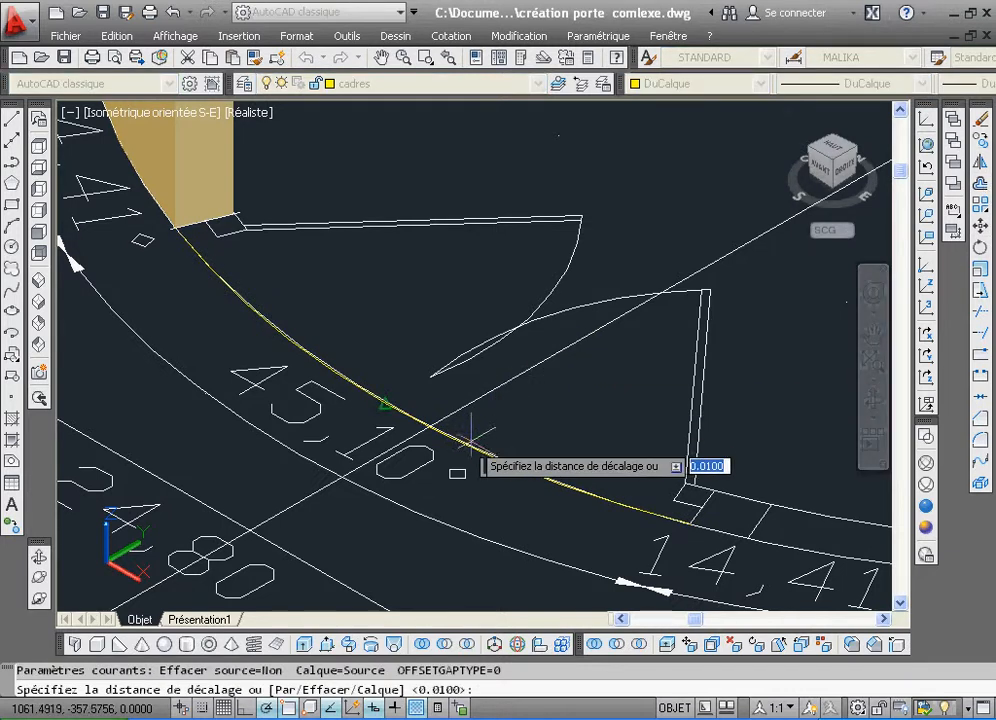
right_click(440, 278)
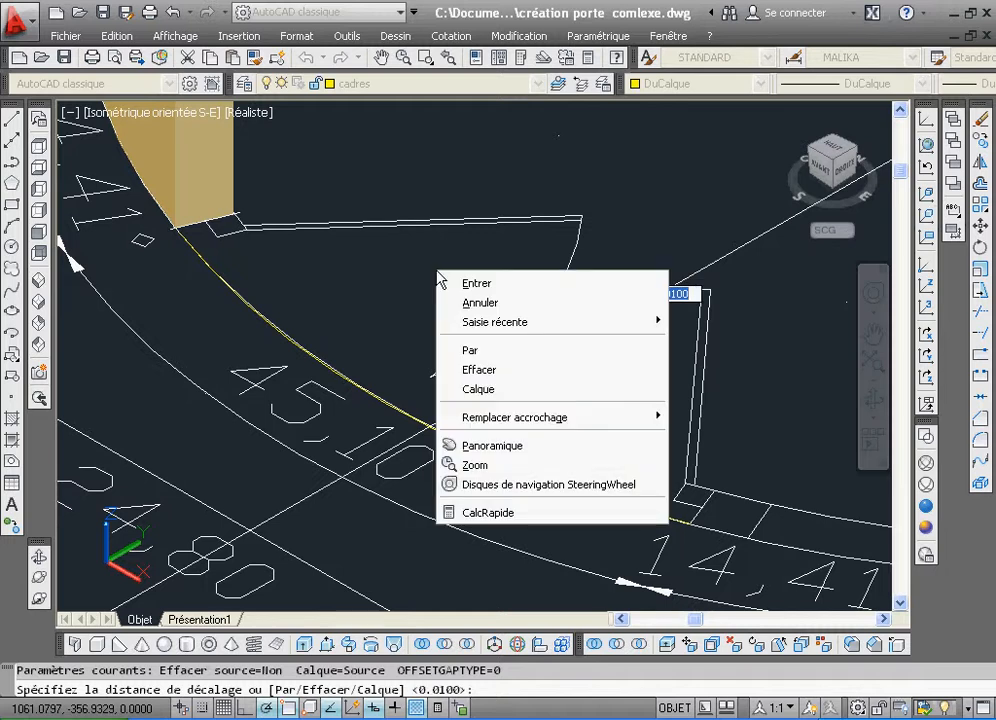
left_click(475, 351)
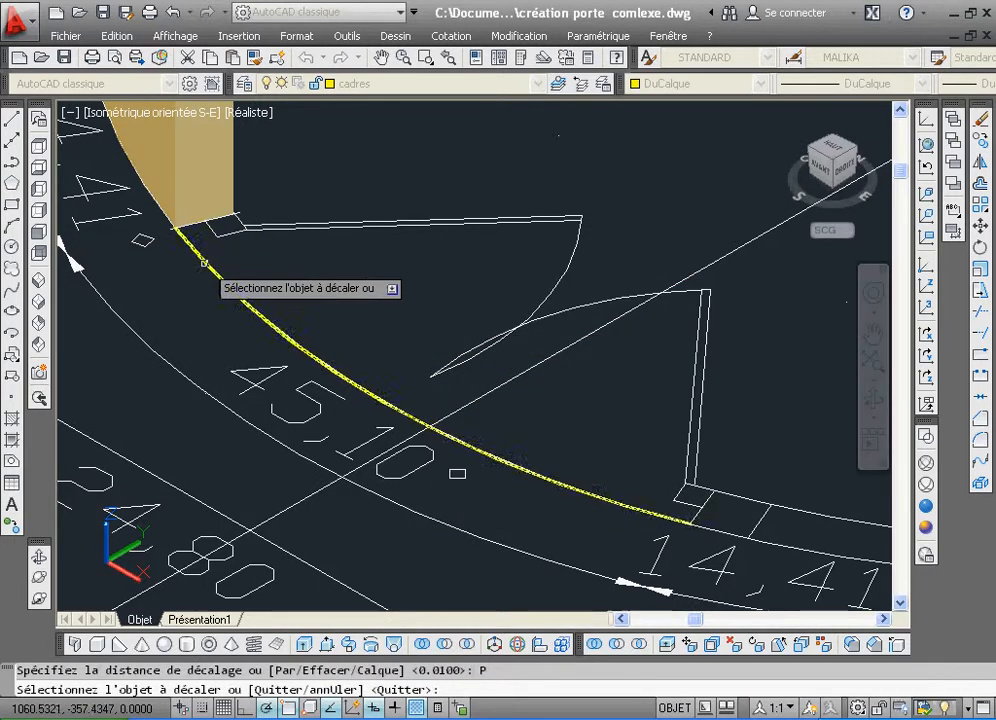
left_click(231, 279)
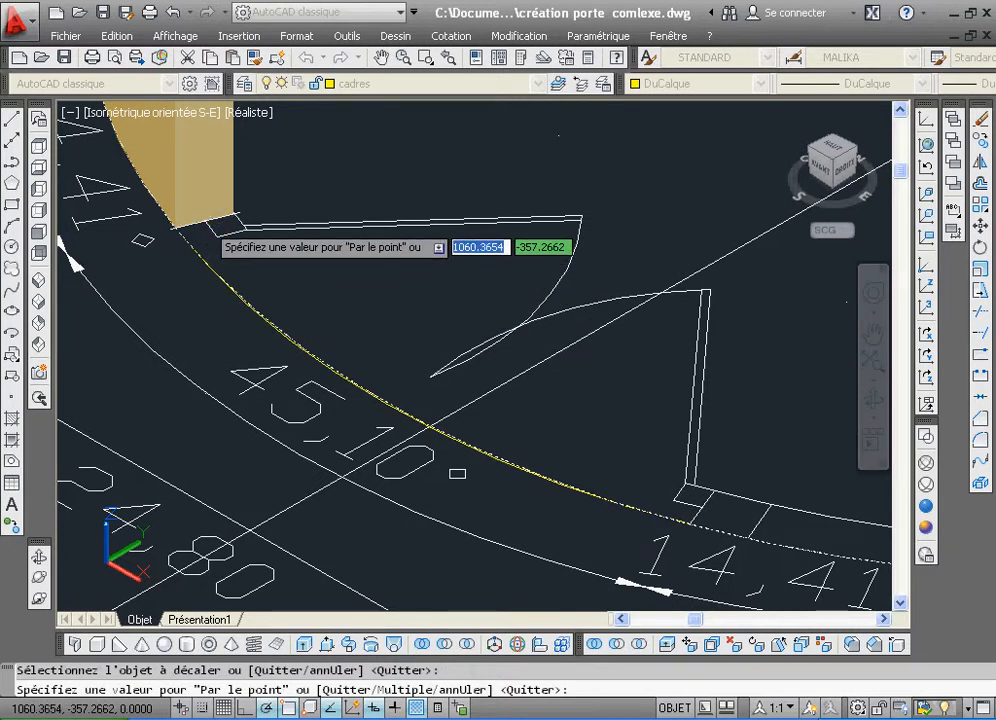
left_click(204, 220)
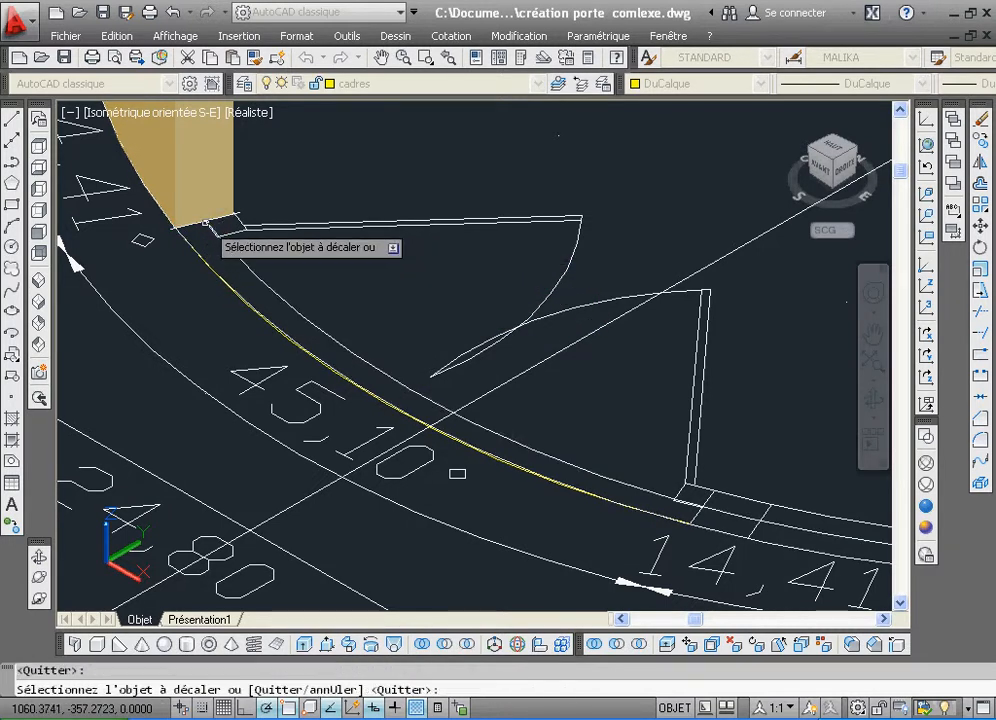
left_click(263, 270)
left_click(230, 212)
right_click(289, 207)
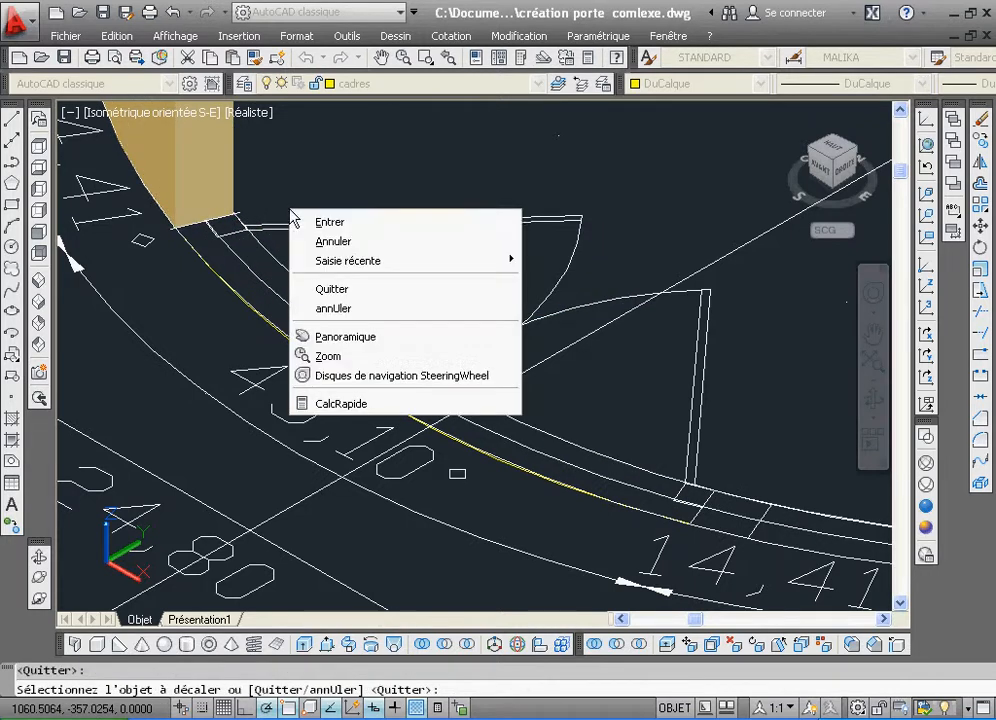
left_click(322, 220)
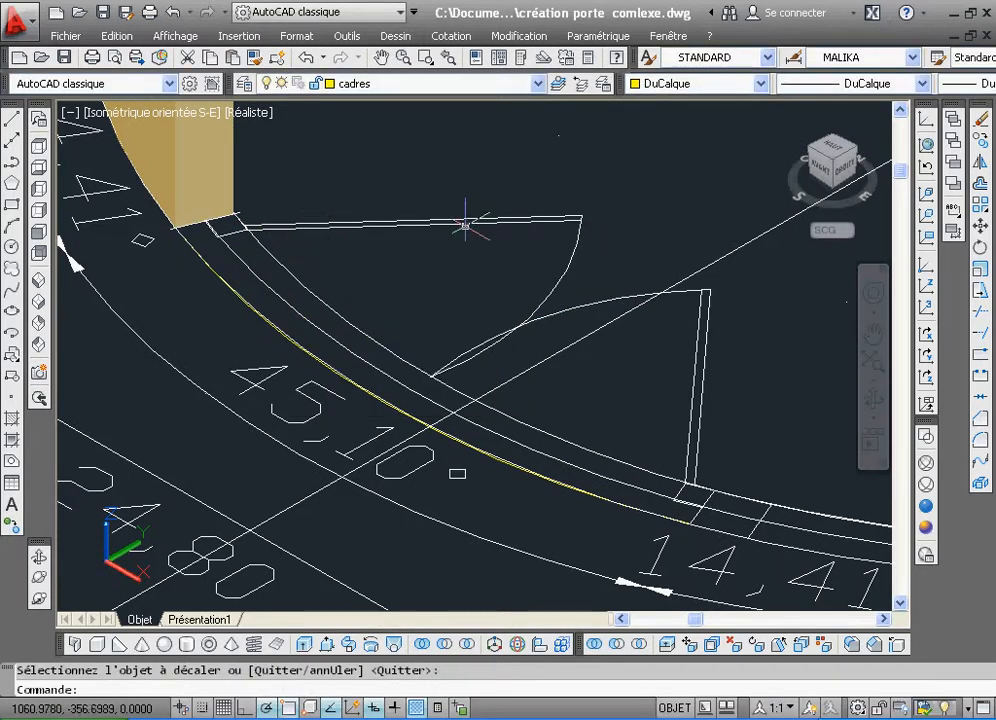
left_click(12, 119)
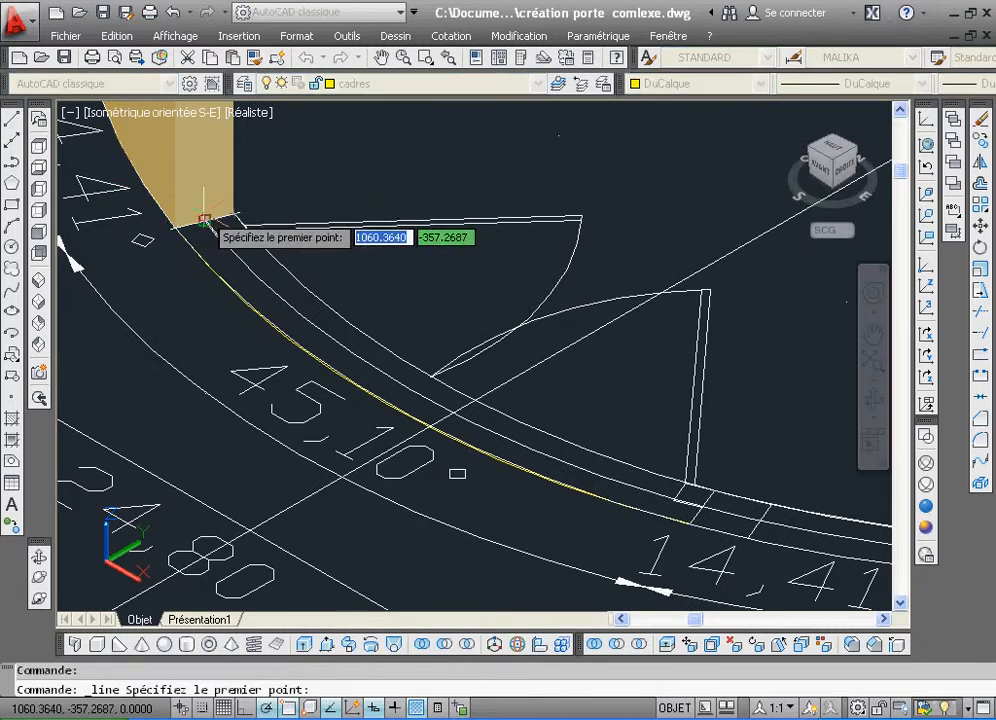
left_click(425, 57)
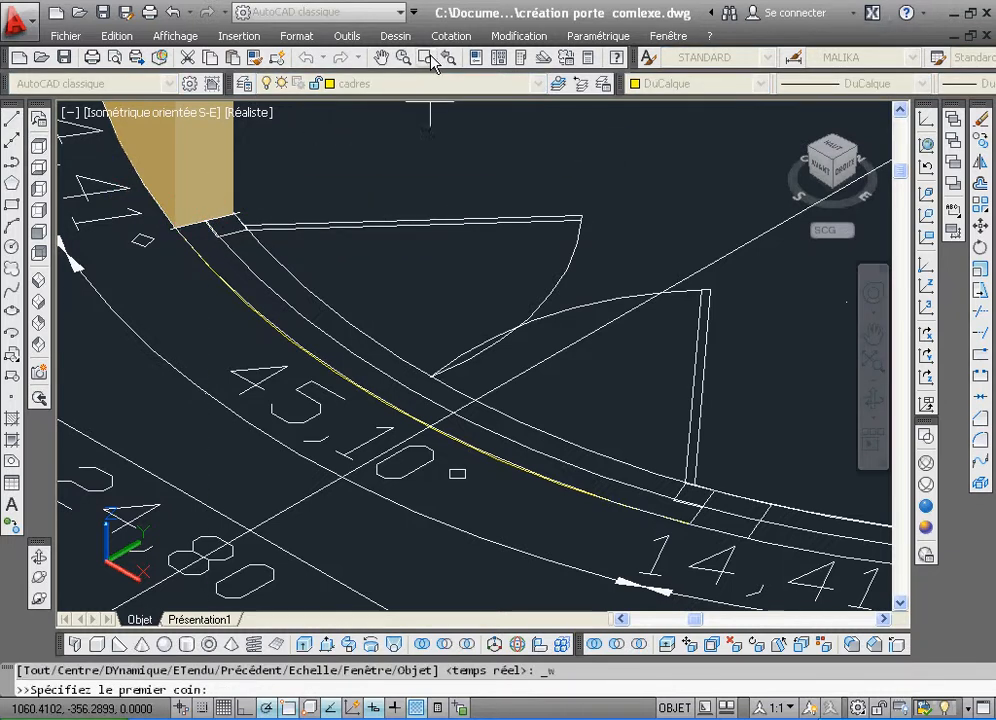
left_click(138, 171)
left_click(555, 455)
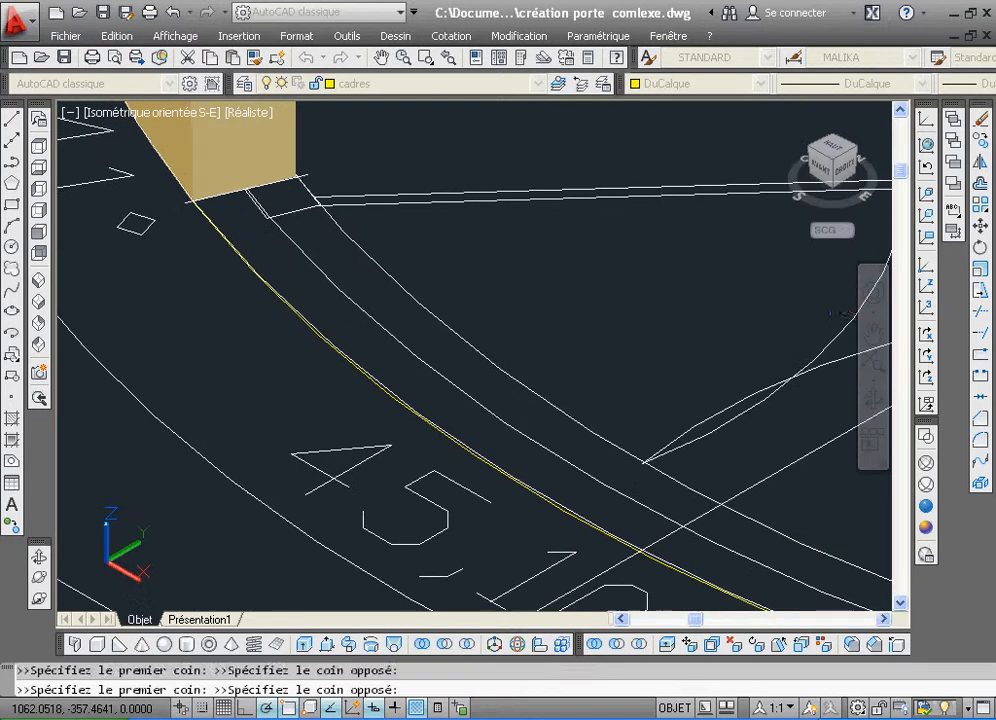
left_click(981, 140)
left_click(495, 313)
left_click(405, 357)
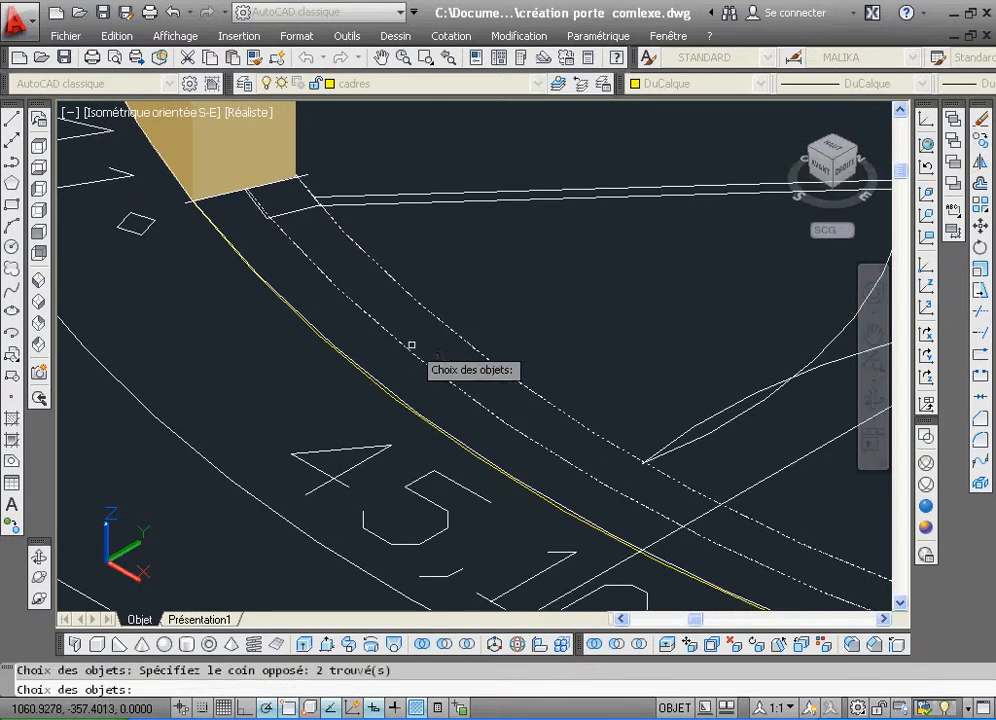
key("Return")
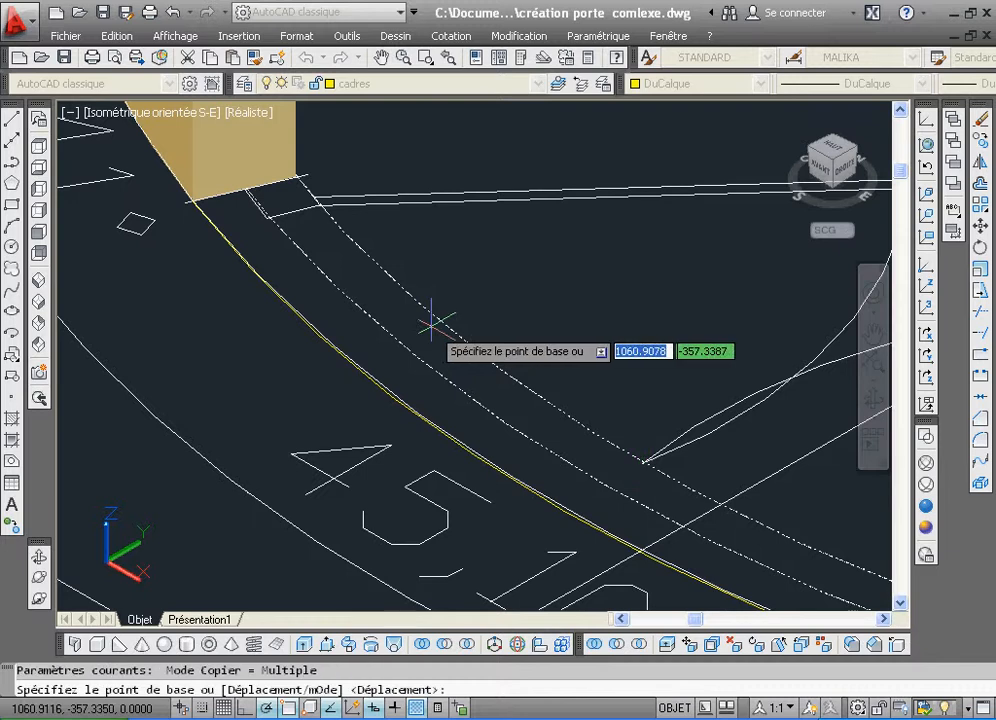
left_click(642, 462)
left_click(449, 58)
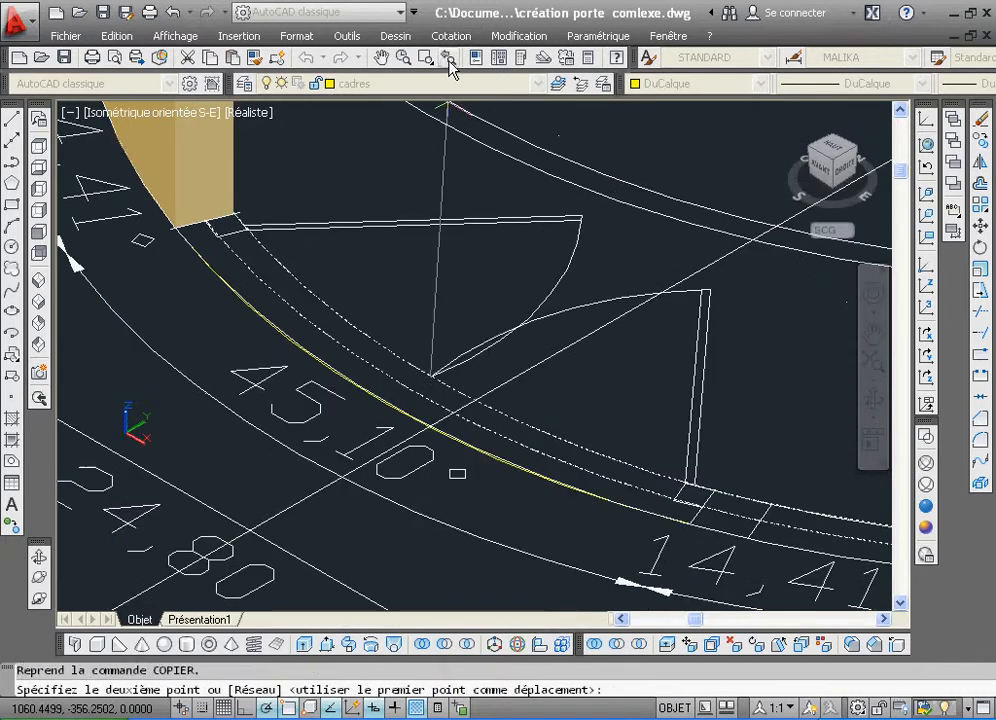
left_click(449, 58)
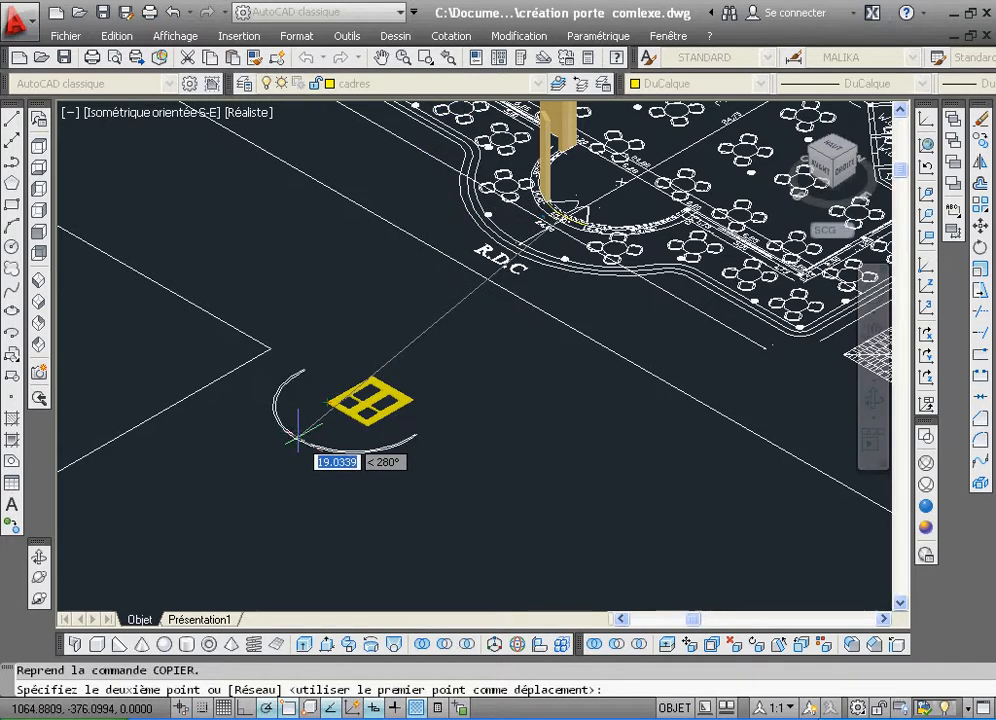
key("Escape")
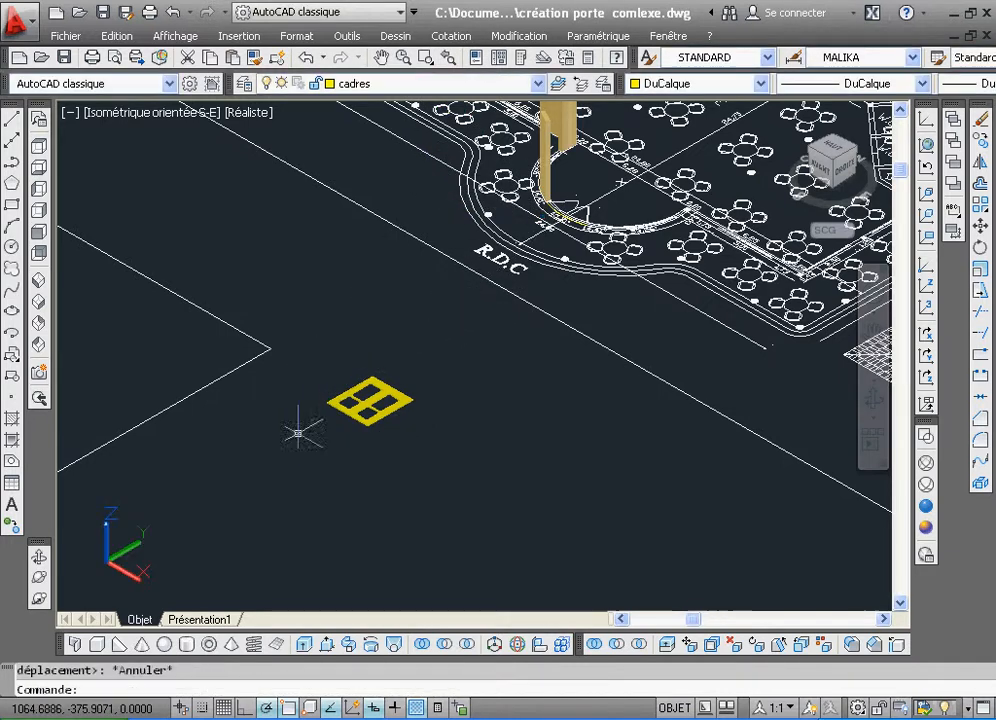
left_click(430, 58)
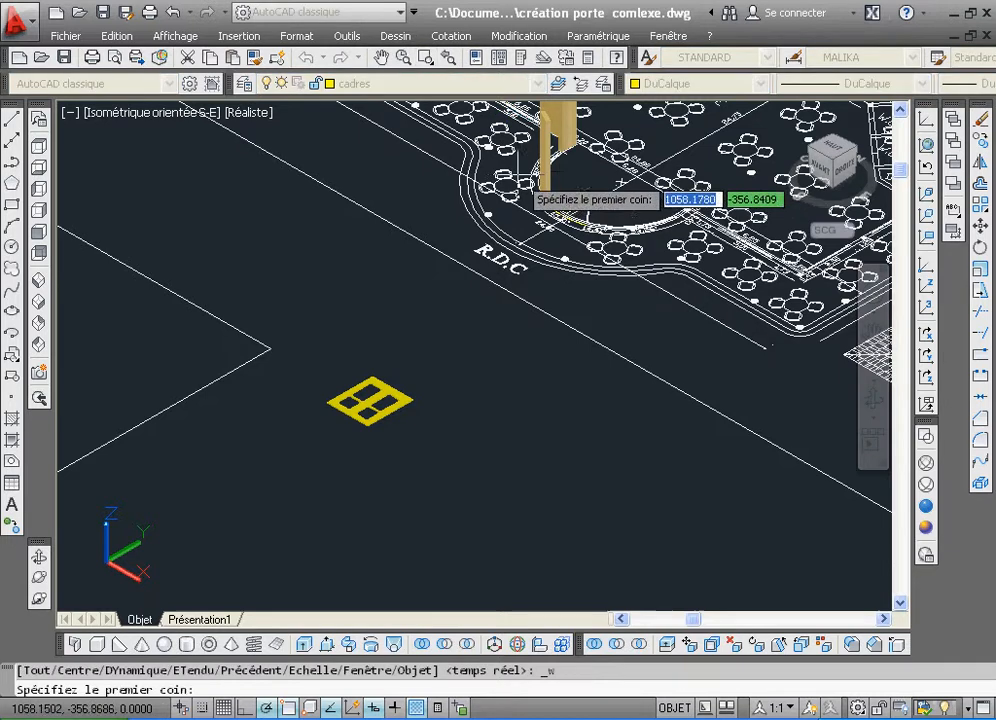
left_click(518, 174)
left_click(621, 264)
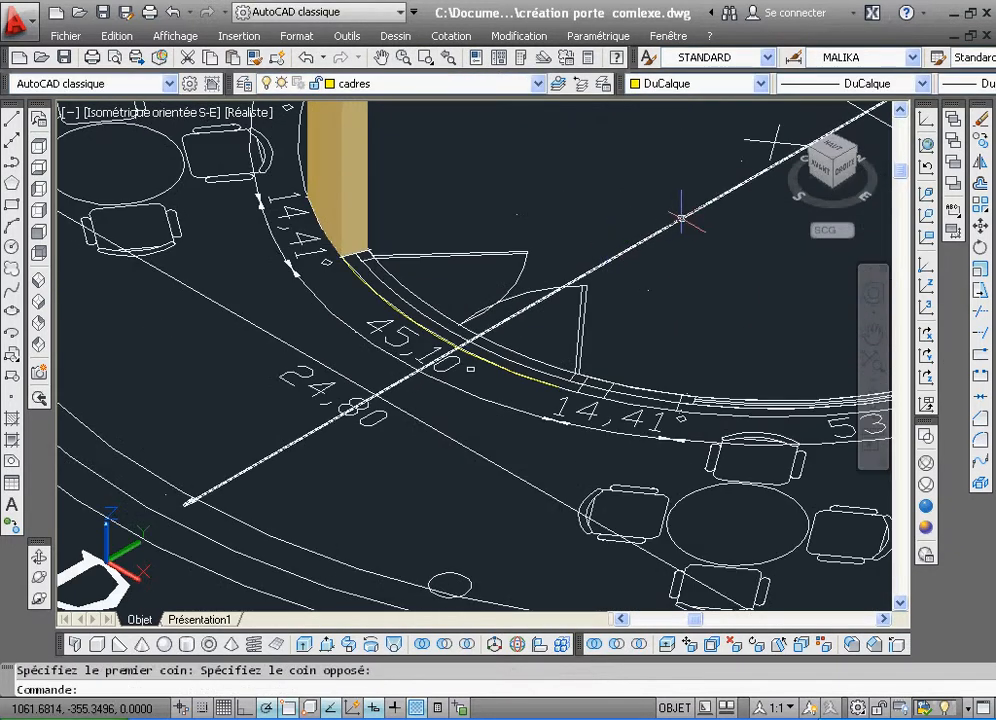
left_click(983, 141)
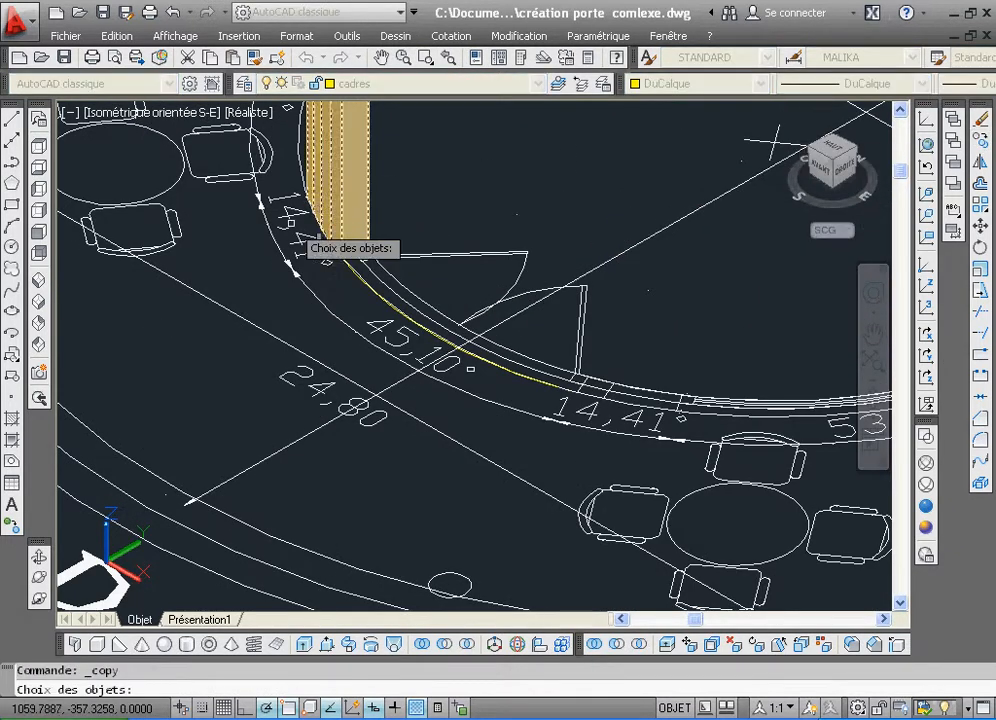
left_click(237, 216)
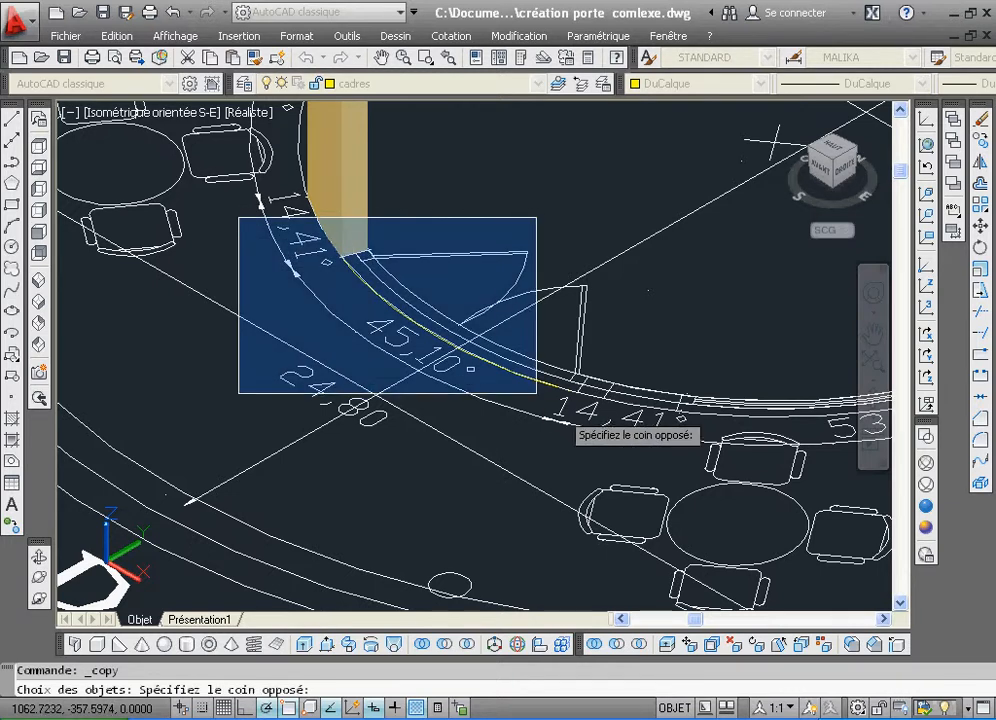
left_click(602, 438)
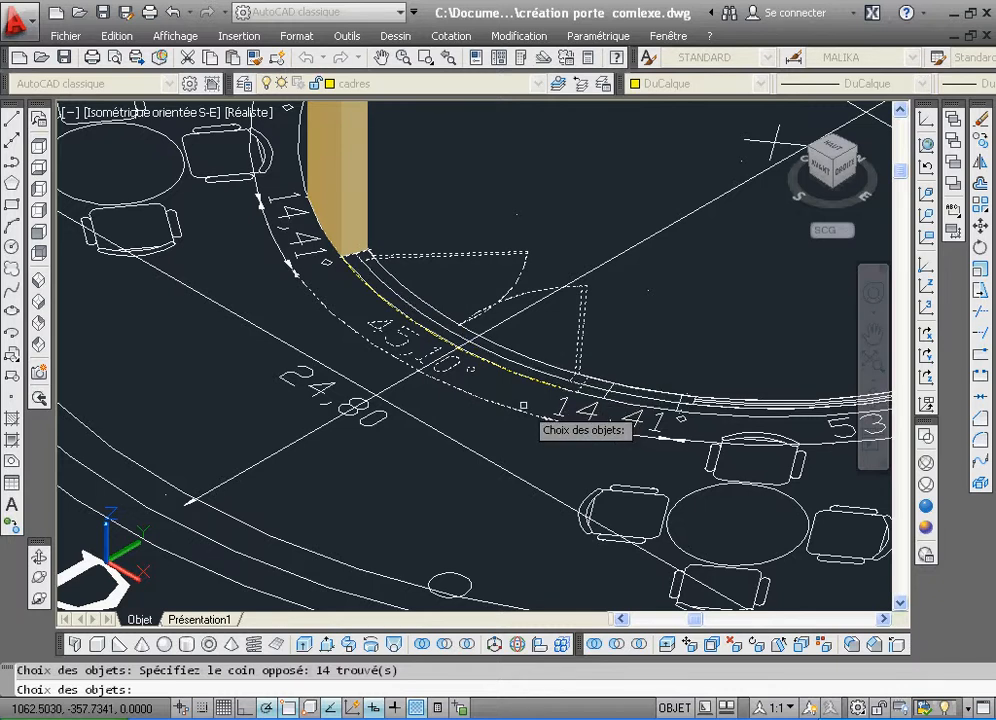
key("Escape")
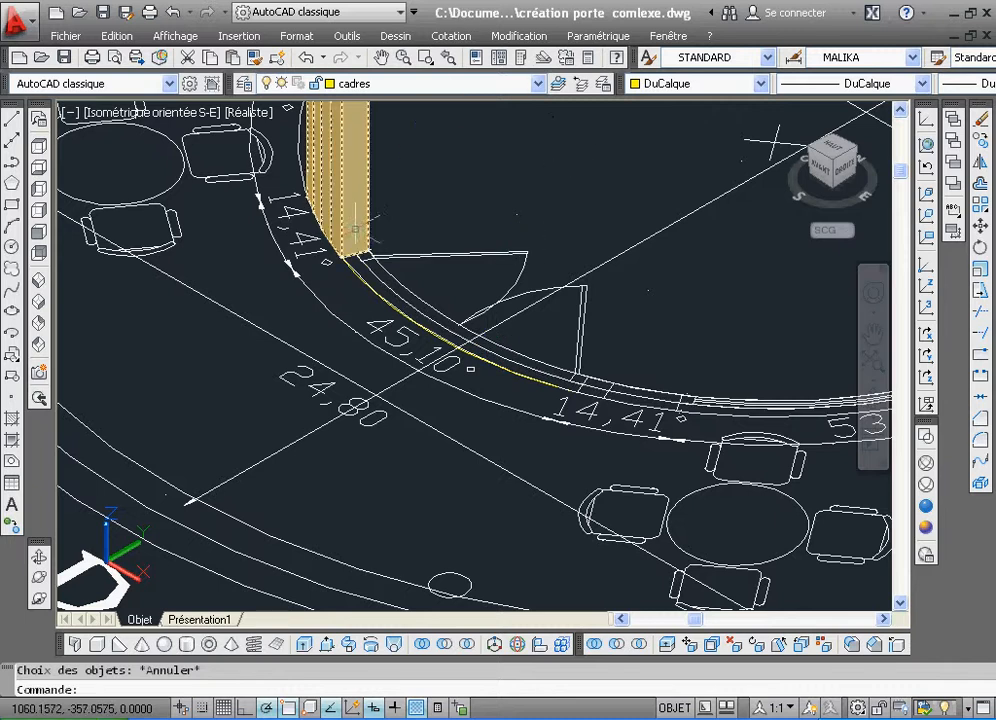
Offset the white outer wall curve at the door opening through the middle point of the jamb
left_click(445, 58)
left_click(347, 243)
left_click(522, 382)
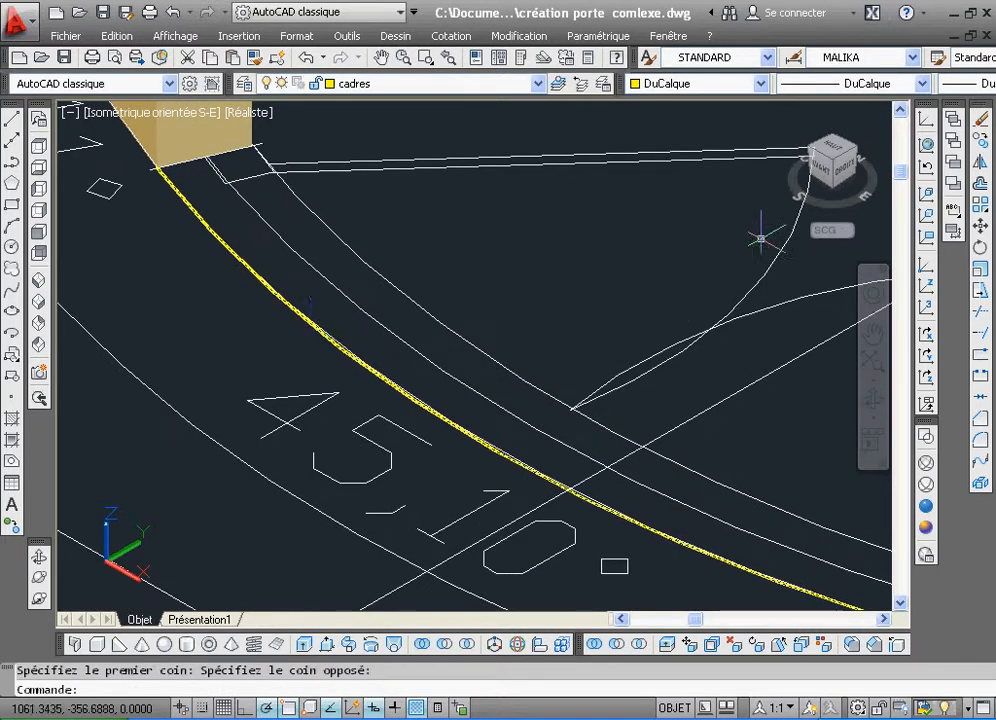
left_click(981, 186)
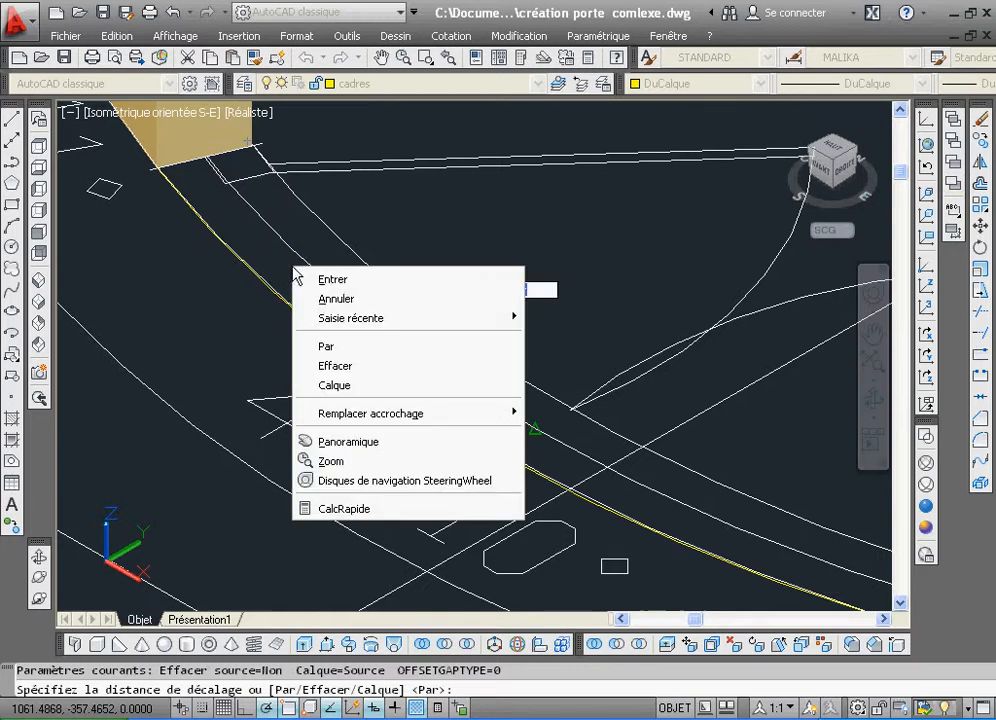
right_click(292, 267)
left_click(324, 346)
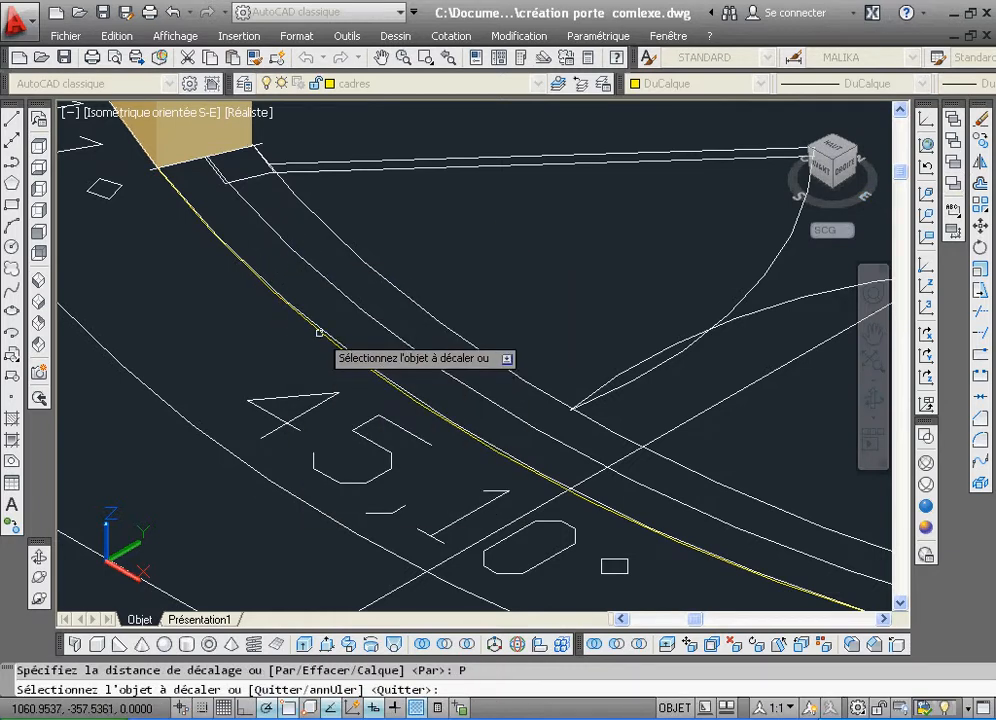
left_click(320, 333)
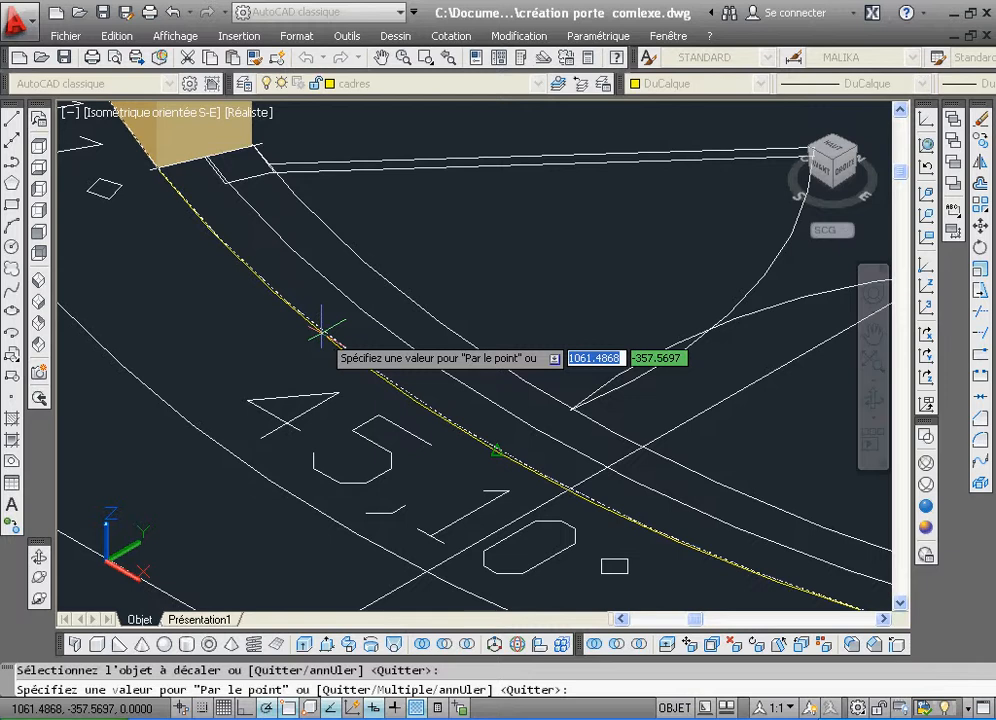
left_click(205, 151)
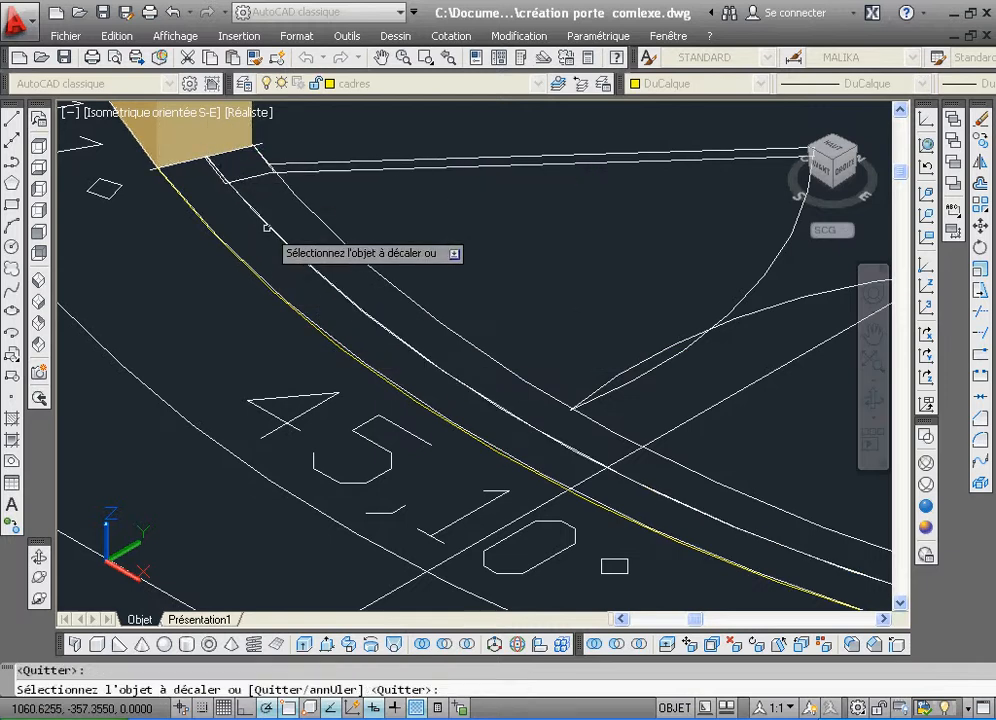
Offset the yellow door arc through the jamb's inner corner, and offset it again through the jamb's middle point
left_click(425, 58)
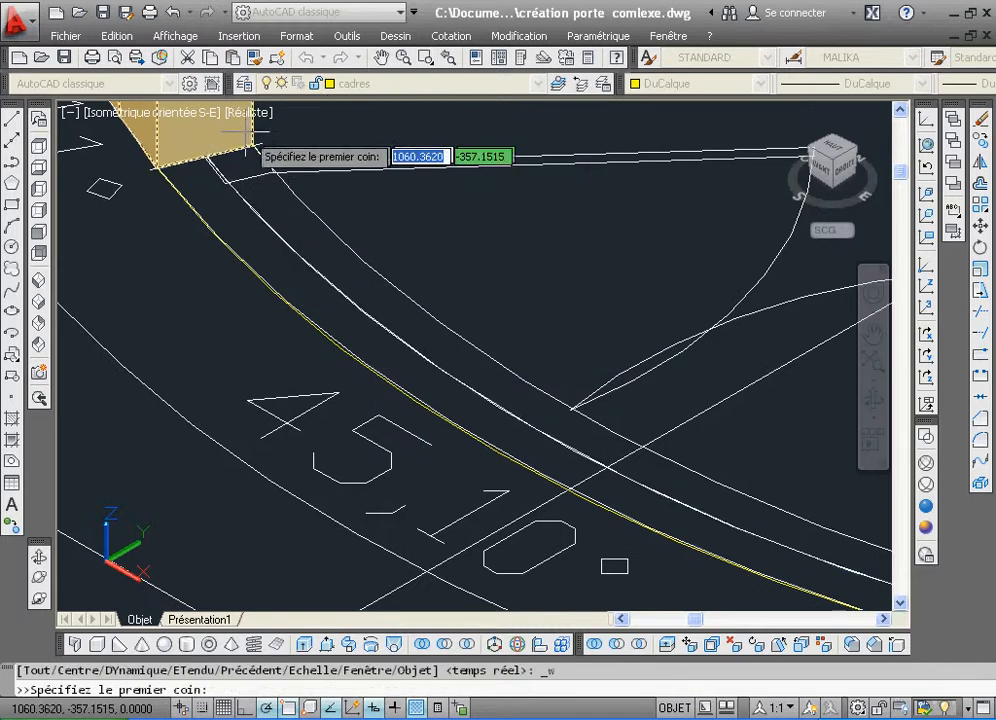
left_click(157, 143)
left_click(271, 267)
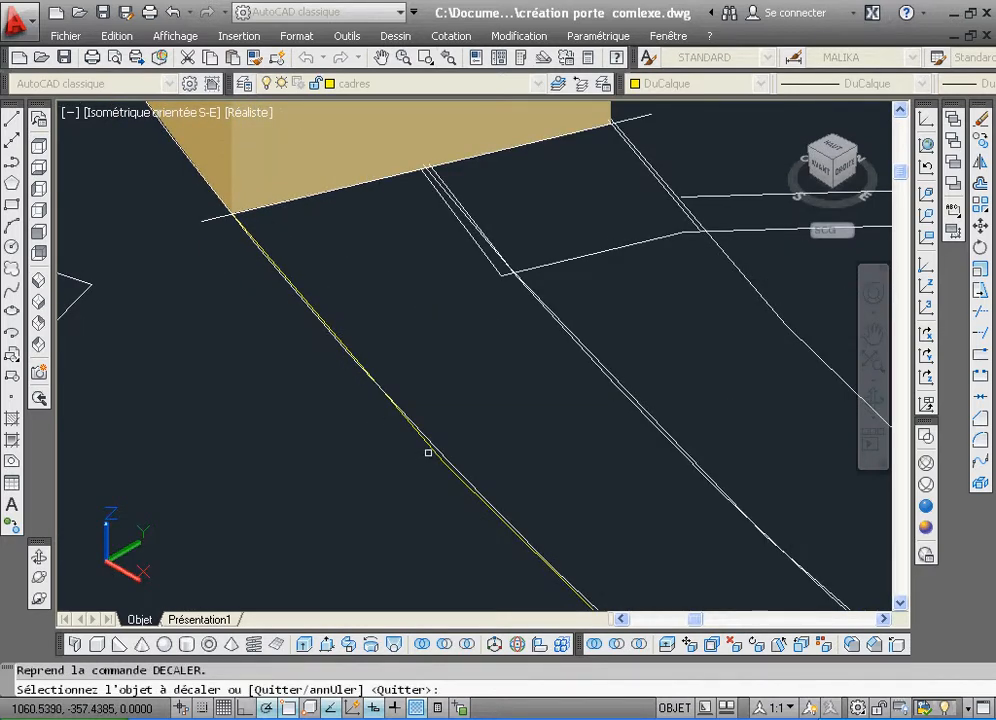
left_click(433, 432)
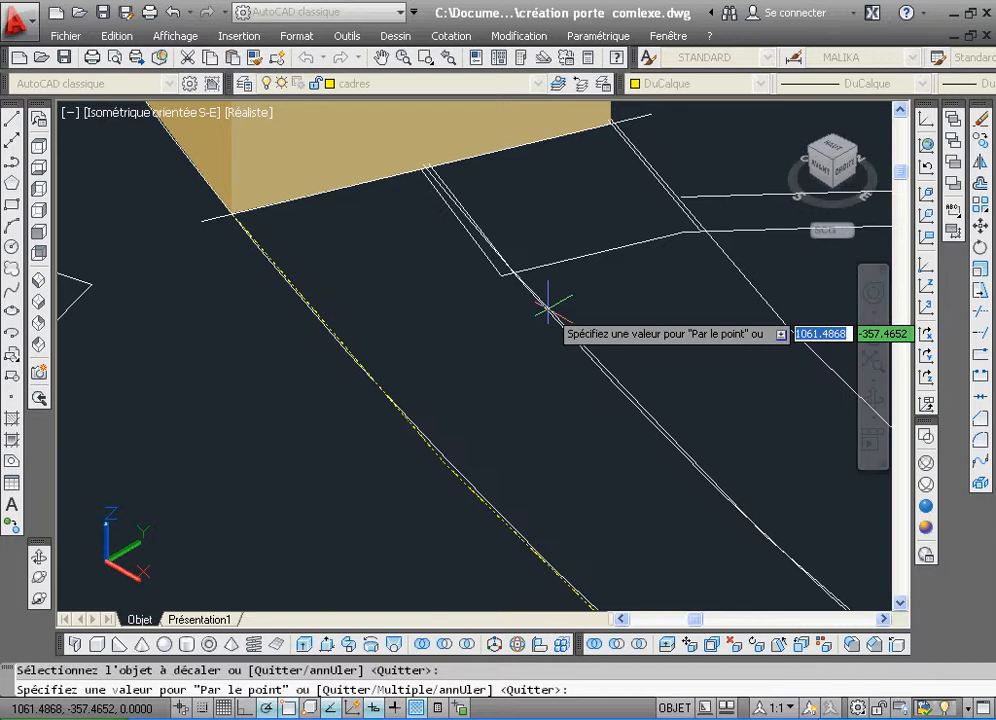
left_click(609, 129)
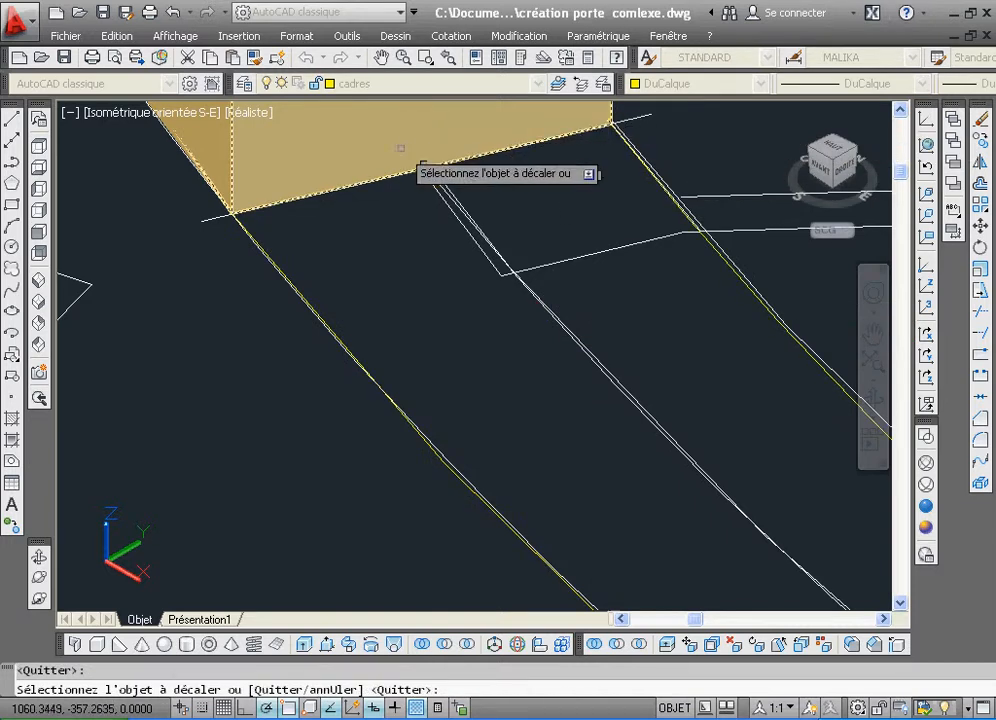
left_click(440, 463)
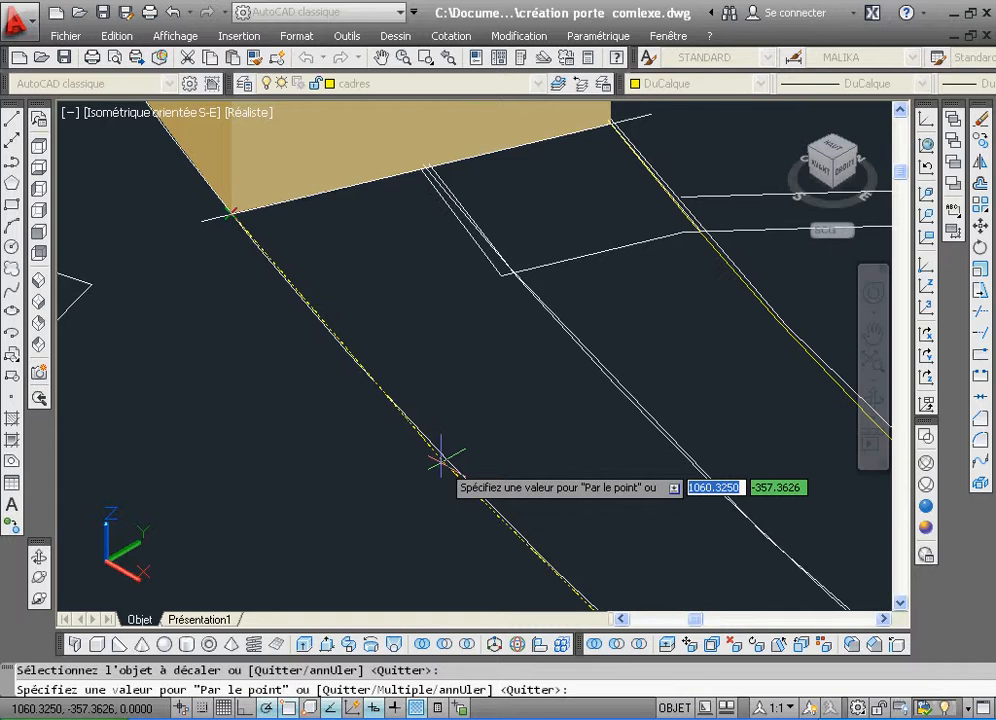
left_click(424, 177)
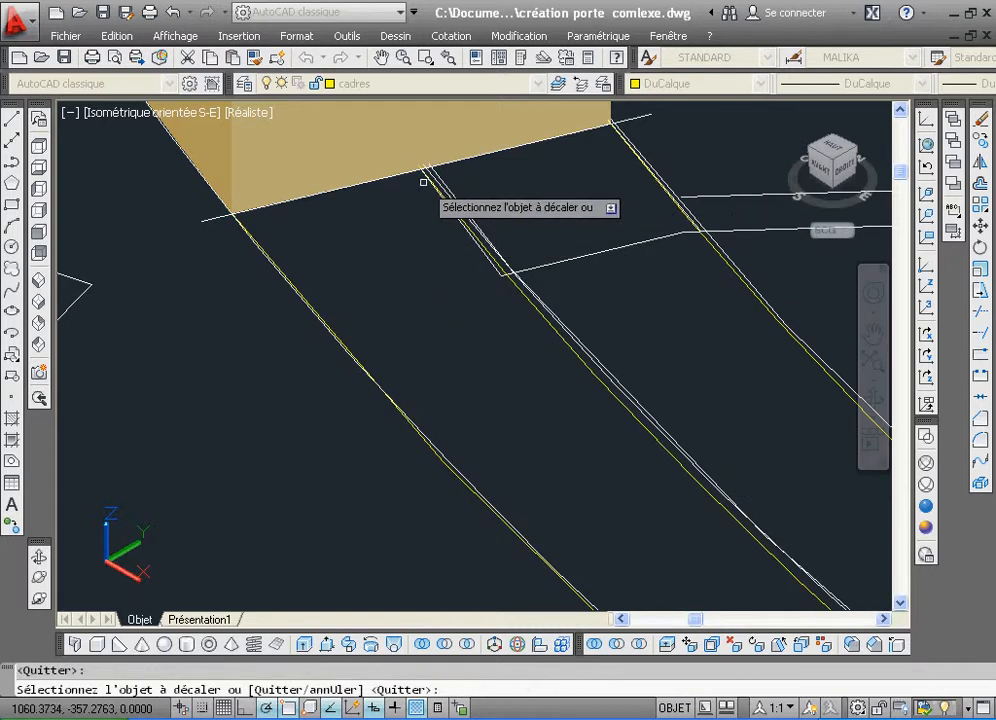
right_click(424, 182)
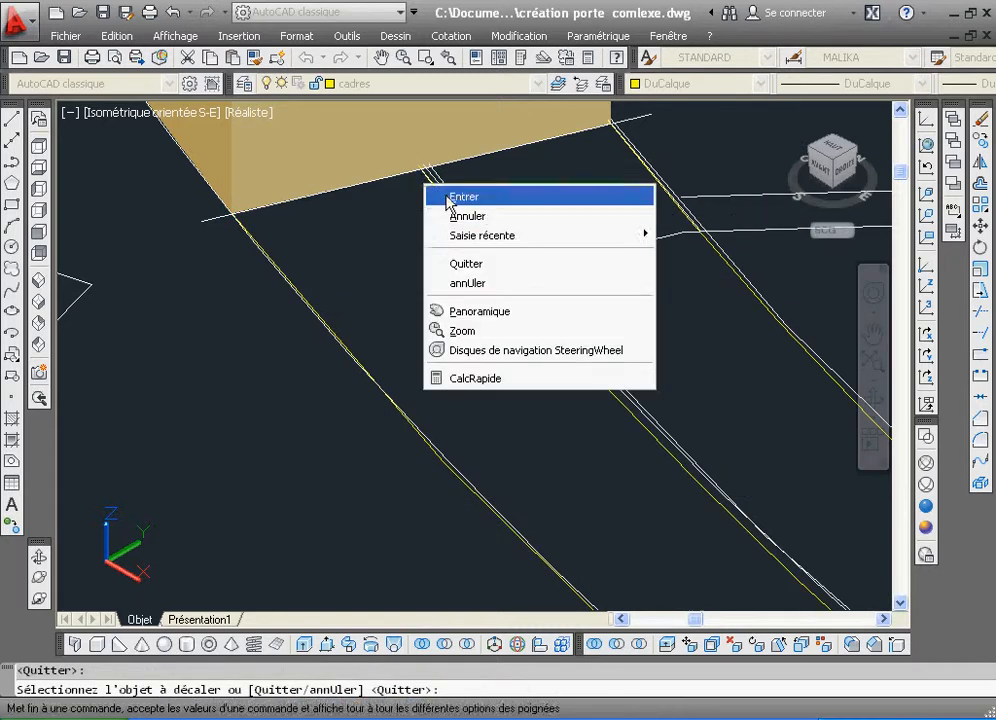
left_click(509, 200)
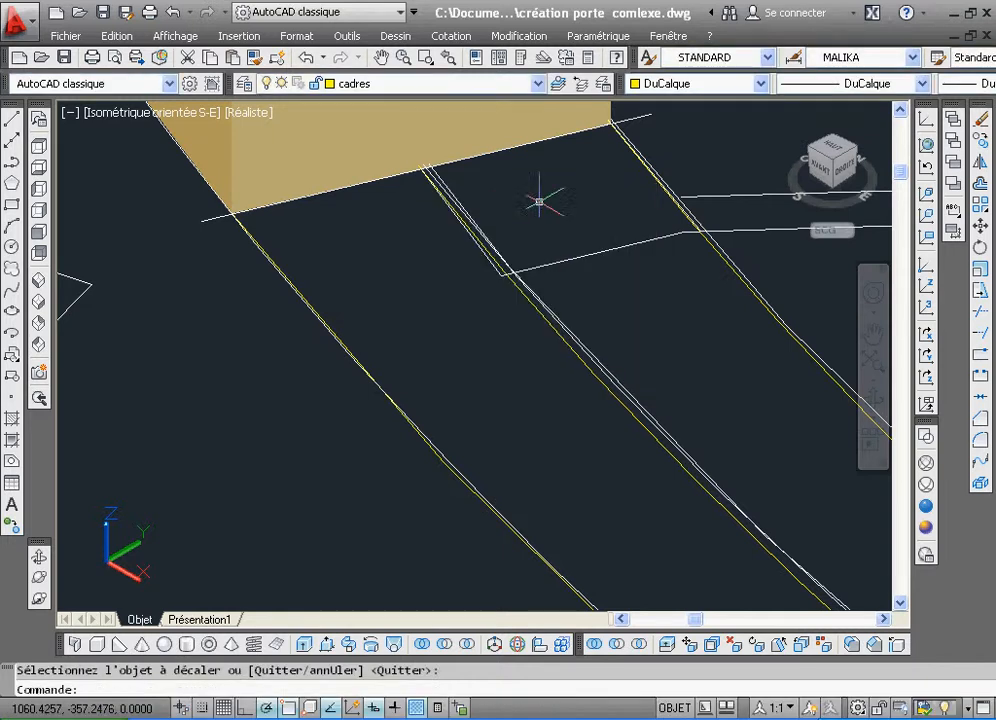
Copy the two yellow offset arcs from the jamb's inner corner into the empty area beside the copied door frame
left_click(982, 144)
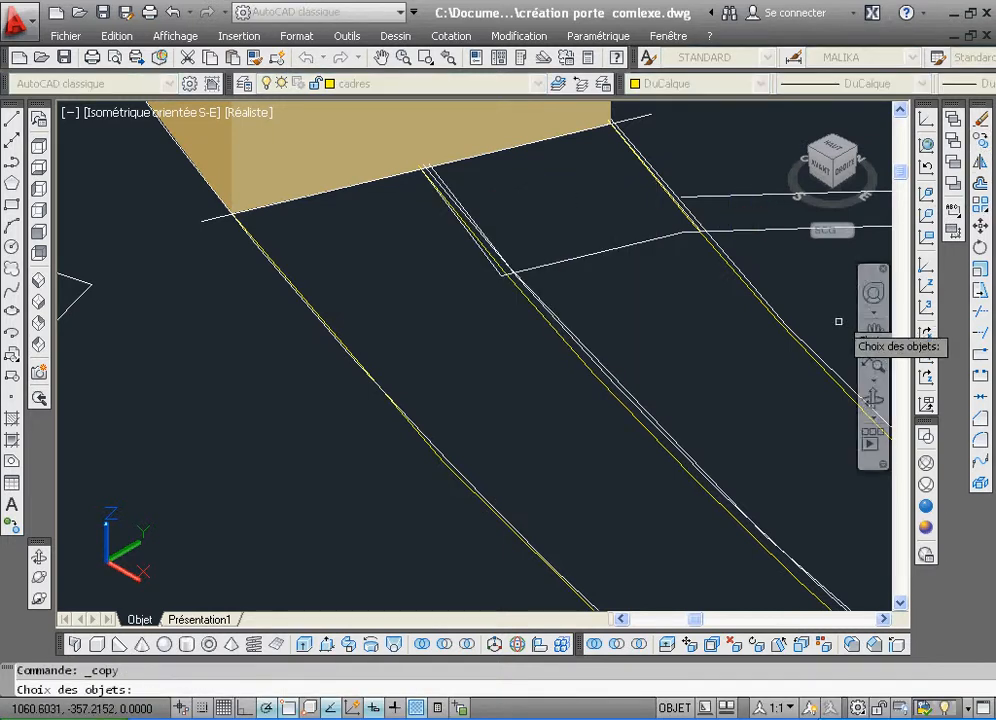
left_click(839, 388)
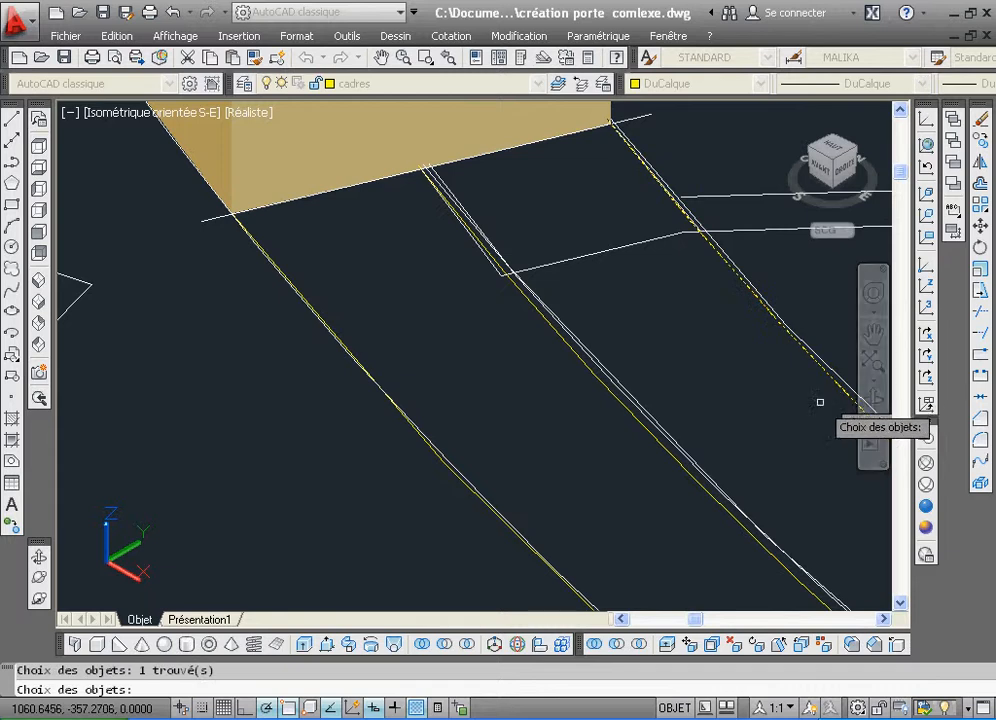
left_click(696, 484)
key("Return")
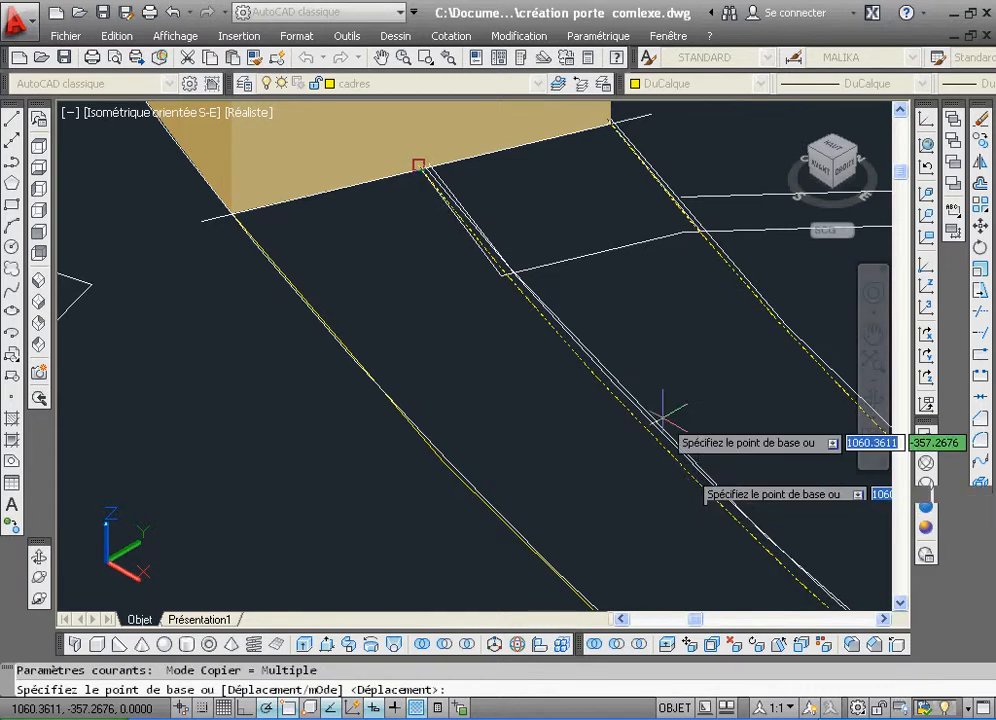
left_click(607, 121)
left_click(451, 60)
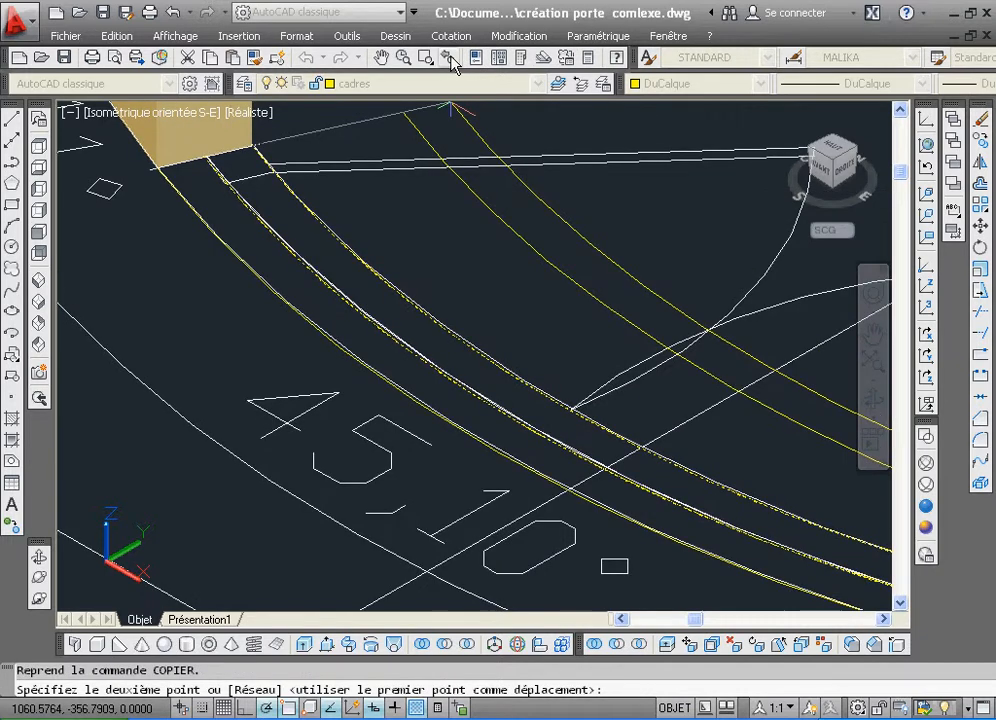
left_click(451, 60)
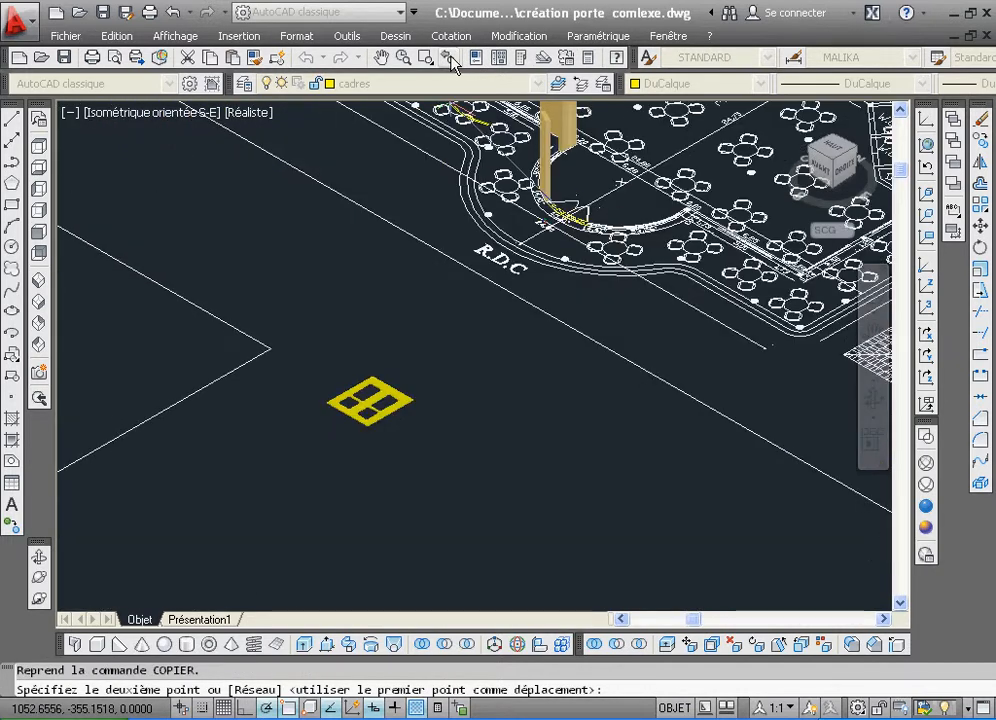
left_click(441, 431)
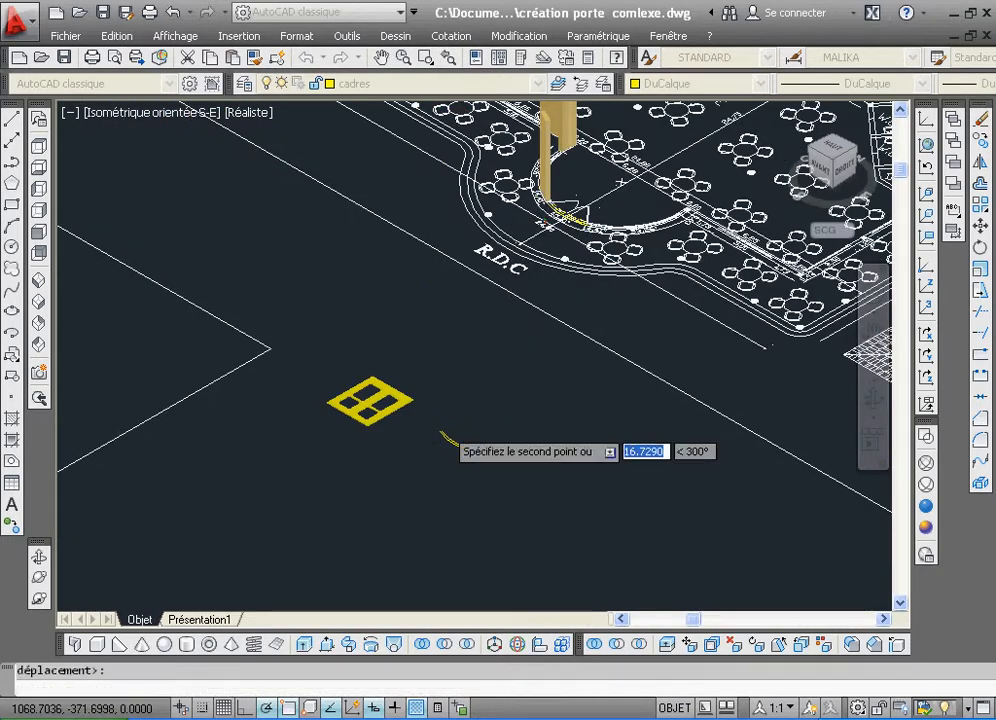
right_click(484, 408)
left_click(515, 418)
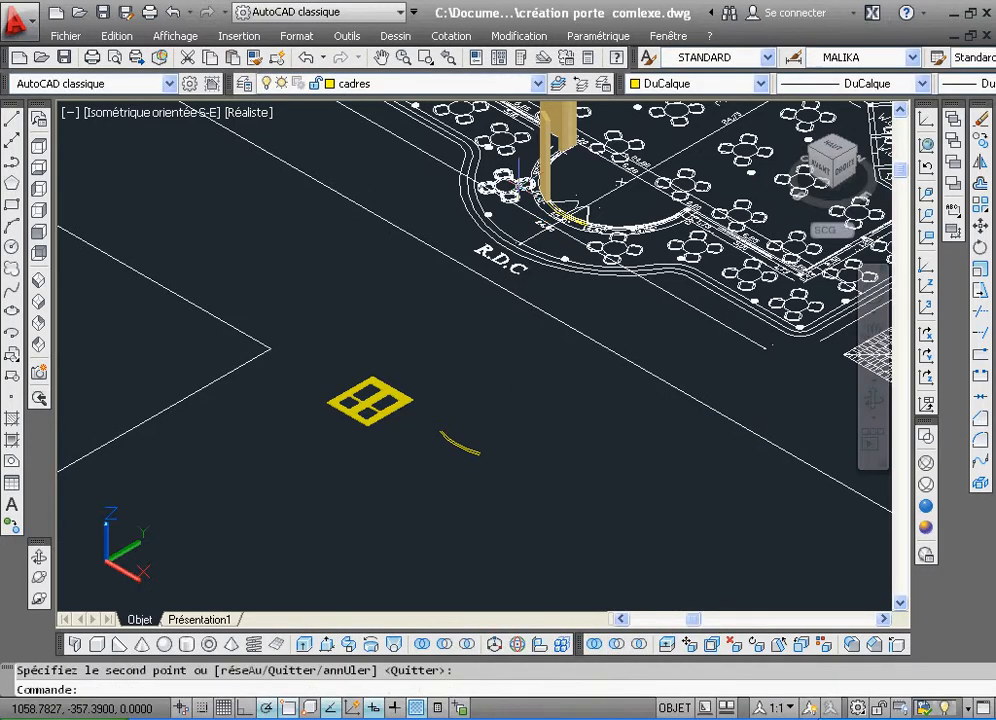
Draw a line joining the upper-left endpoints of the two copied yellow arcs
left_click(428, 57)
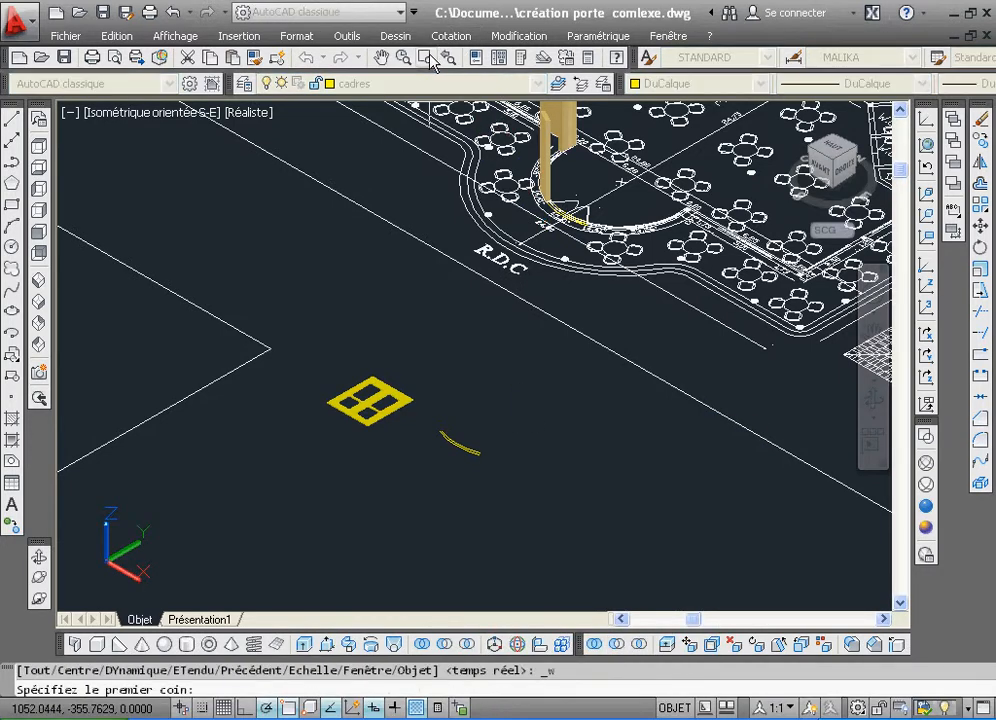
left_click(420, 395)
left_click(506, 504)
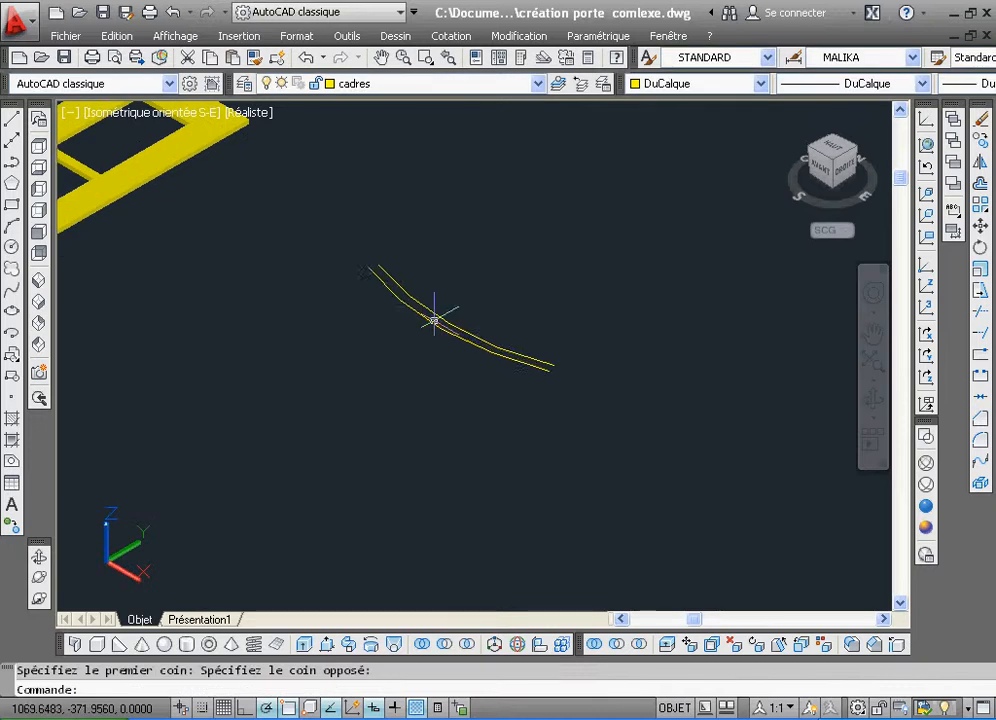
left_click(428, 57)
left_click(322, 208)
left_click(444, 303)
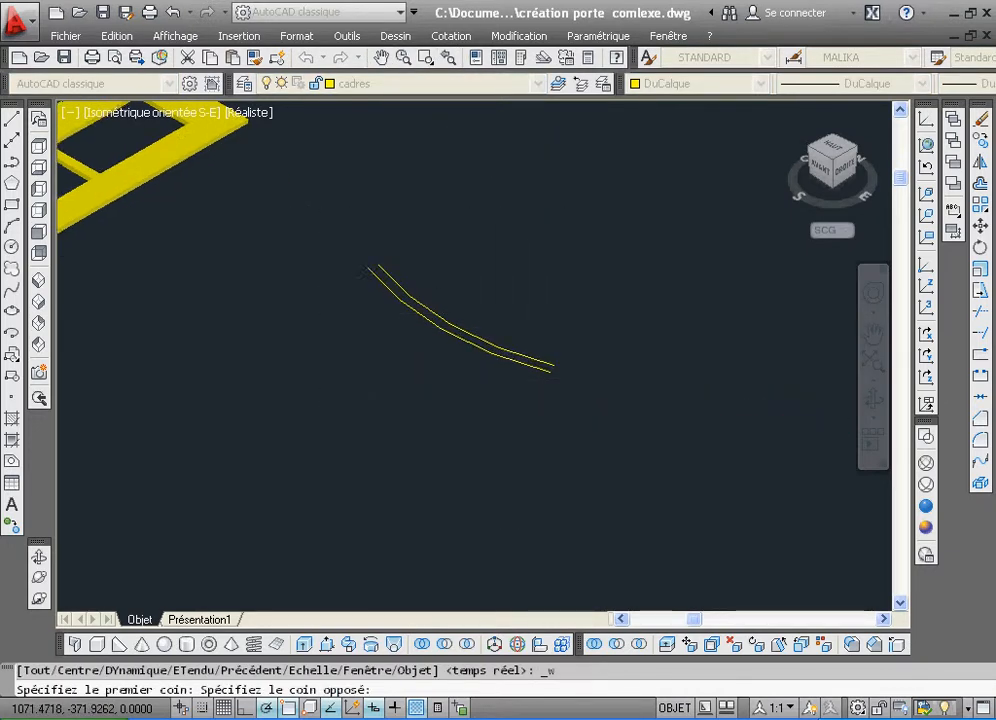
left_click(11, 125)
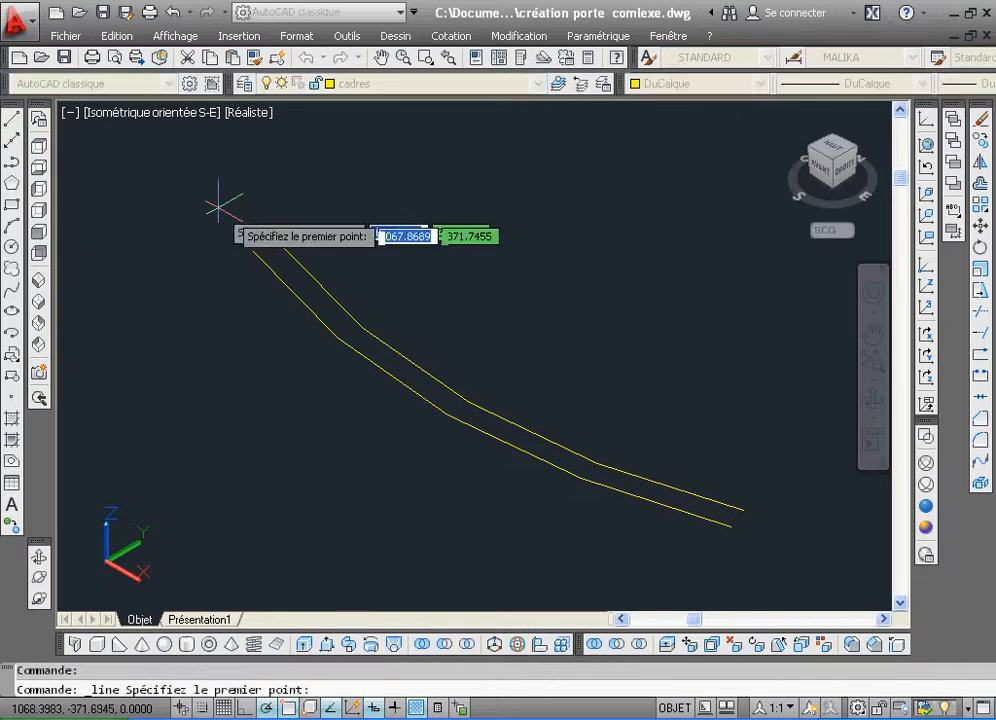
left_click(255, 249)
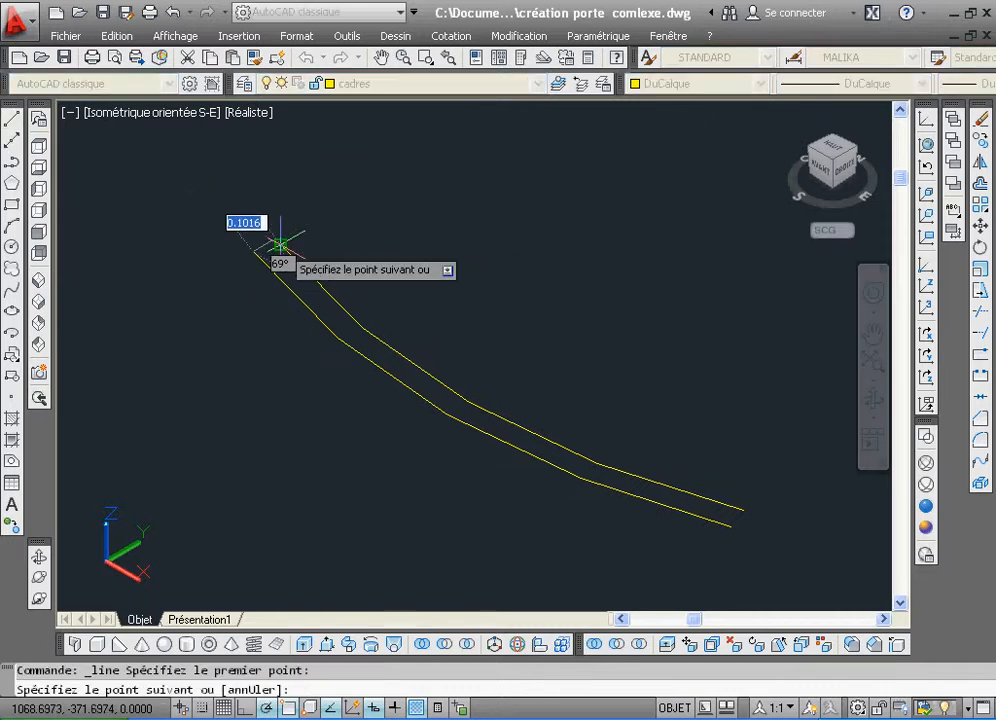
left_click(279, 244)
right_click(283, 253)
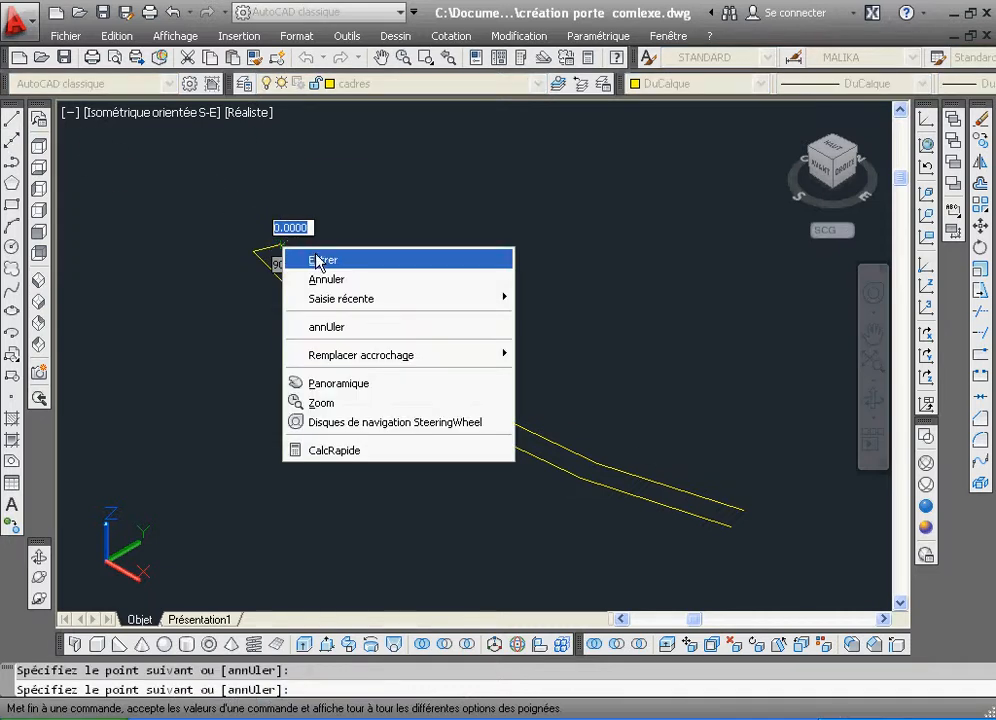
left_click(316, 259)
Draw a second line joining the lower-right endpoints of the two arcs, completing the closed strip
right_click(318, 256)
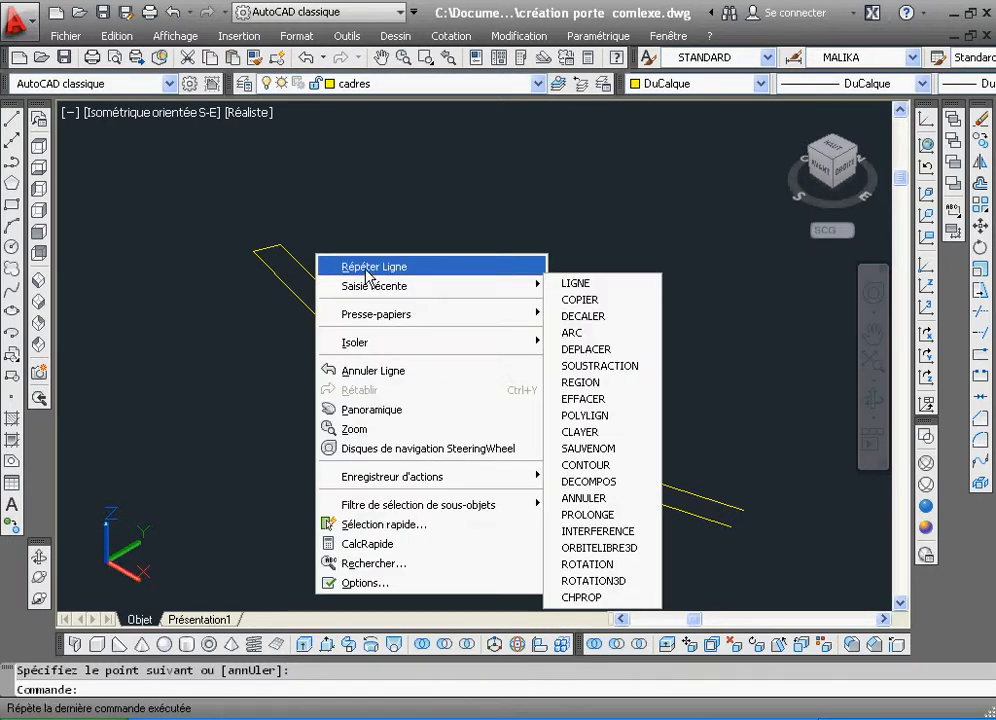
left_click(356, 267)
left_click(730, 524)
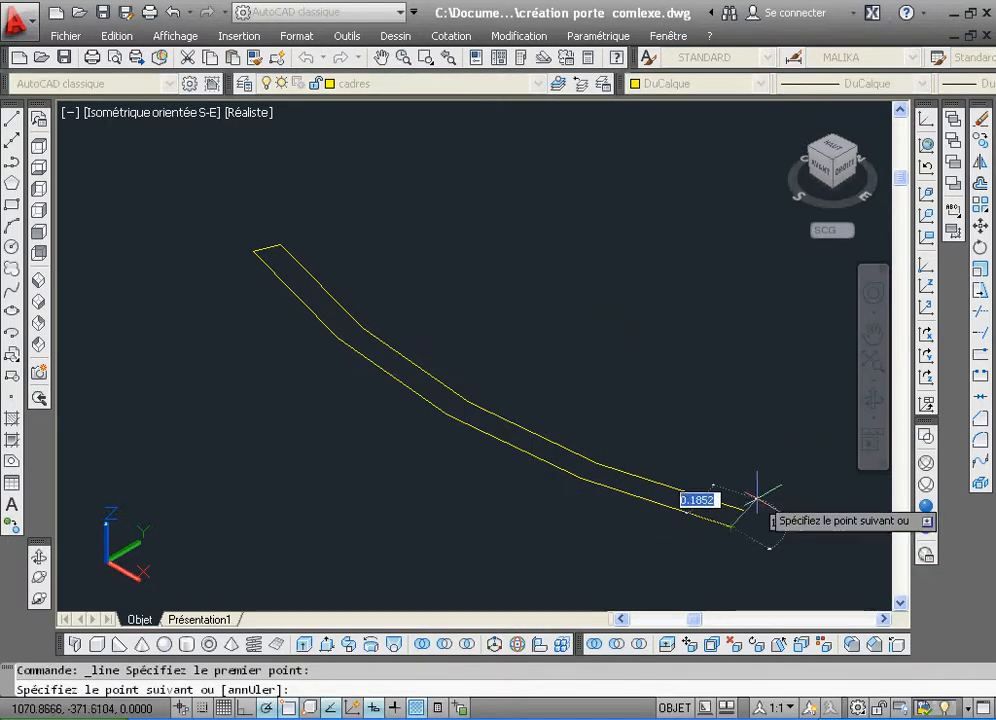
left_click(742, 510)
right_click(741, 425)
left_click(776, 440)
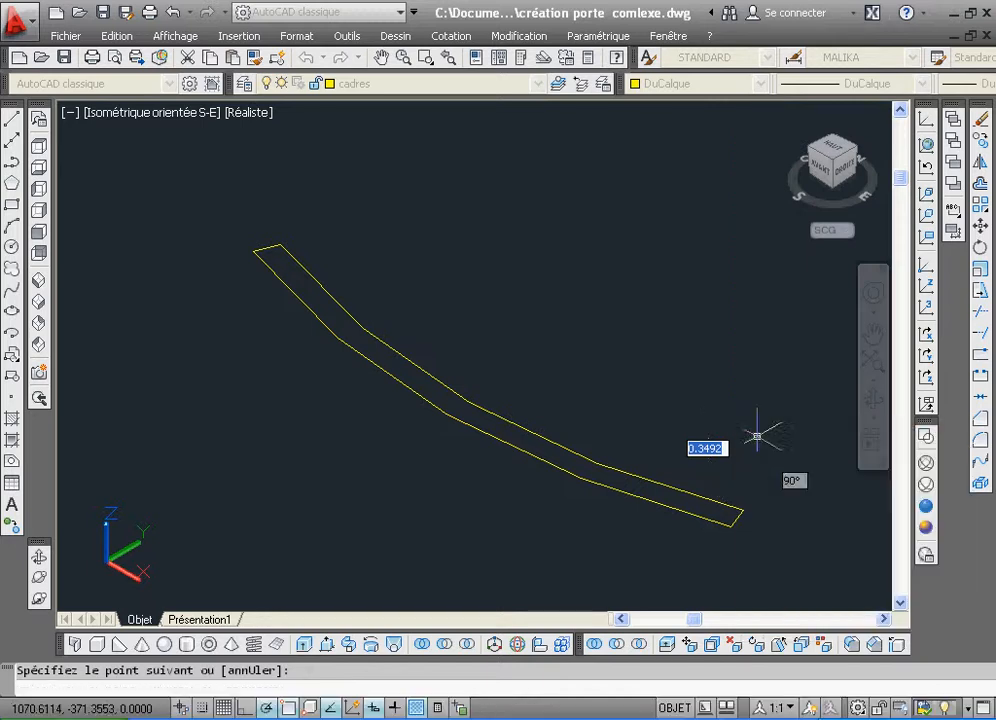
Create a polyline boundary from a point inside the closed arc strip and erase the original inner arc
left_click(396, 38)
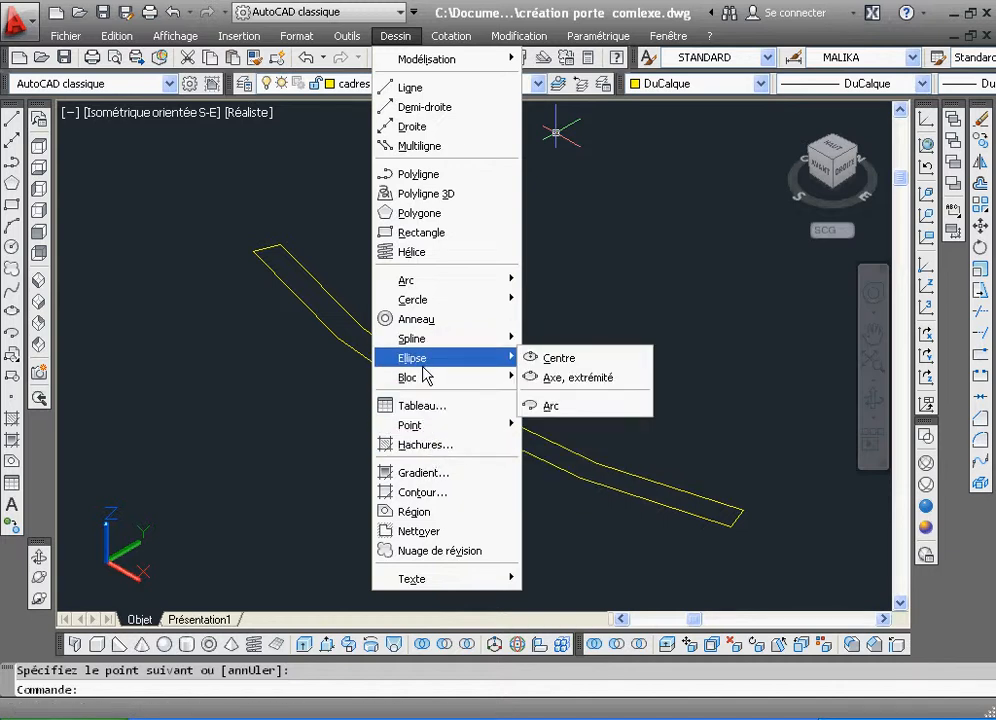
left_click(422, 494)
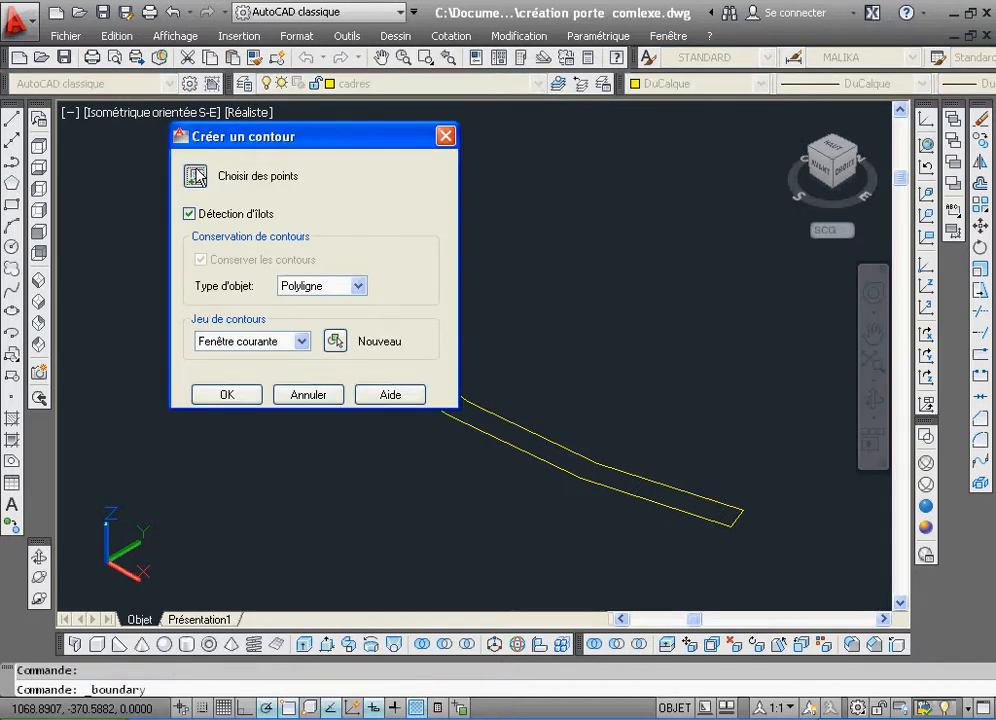
left_click(197, 176)
left_click(391, 358)
key("Return")
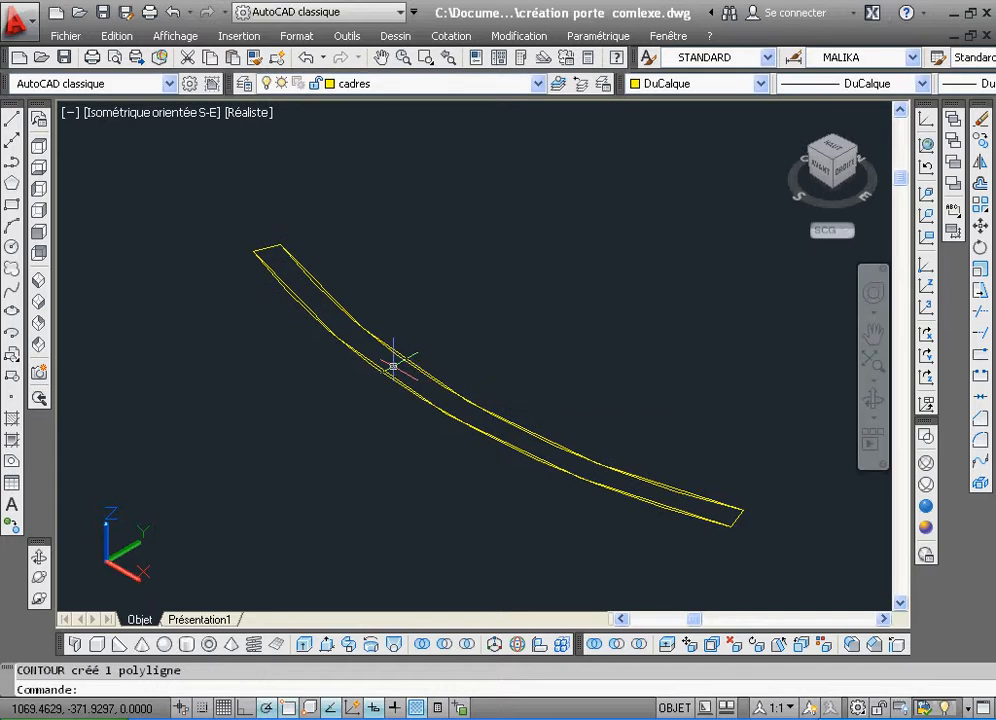
left_click(426, 371)
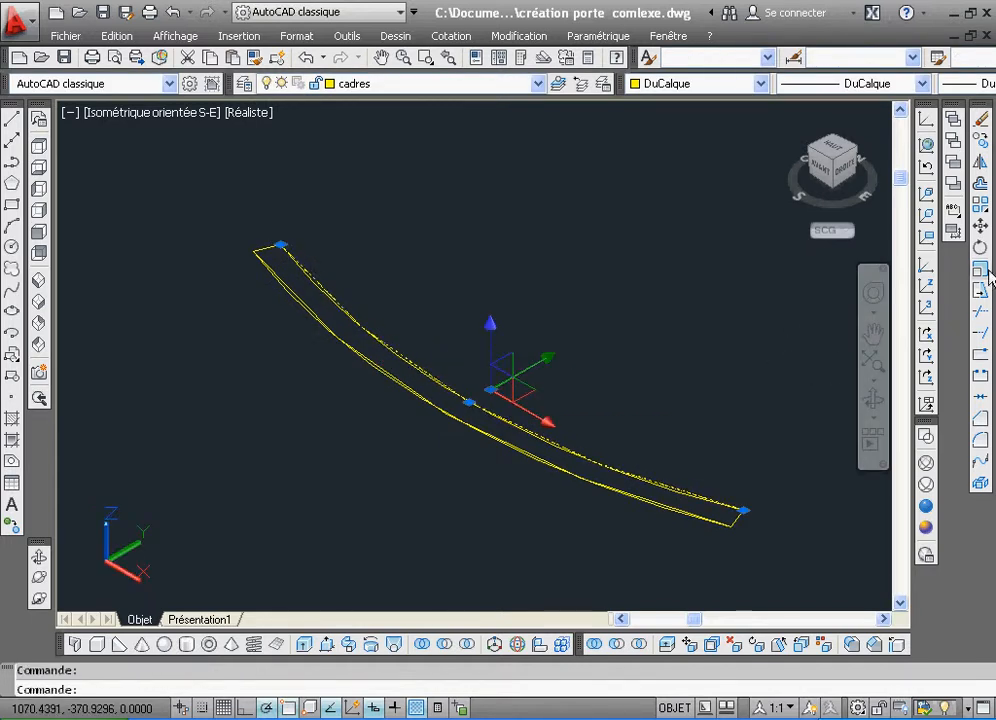
left_click(981, 118)
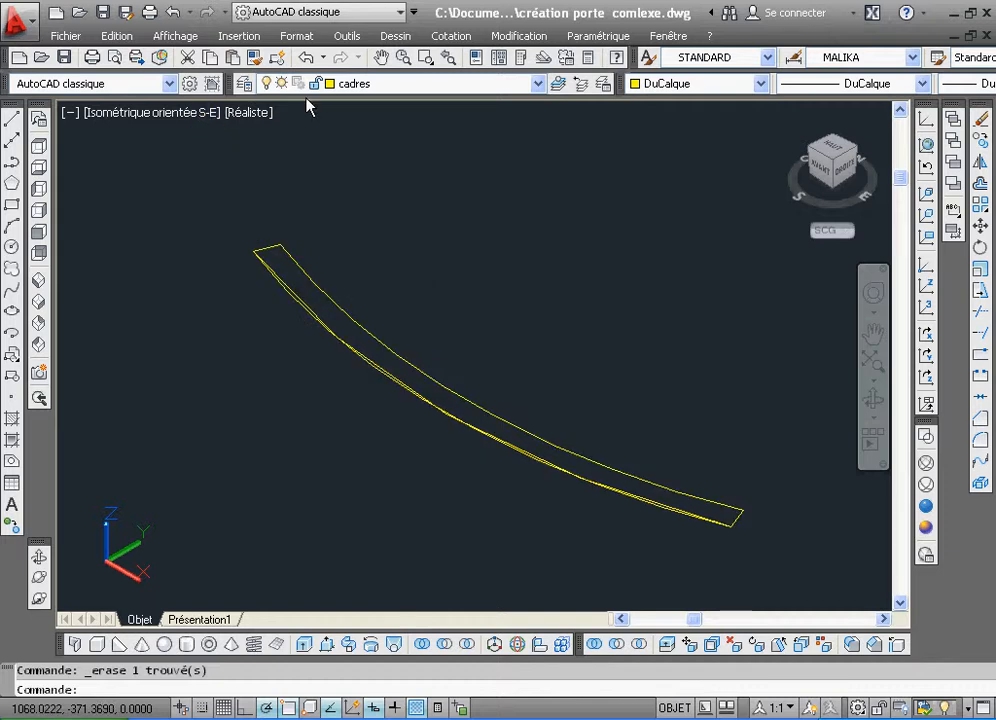
Extrude the curved boundary polyline upward into a solid panel taller than the door frame
left_click(305, 642)
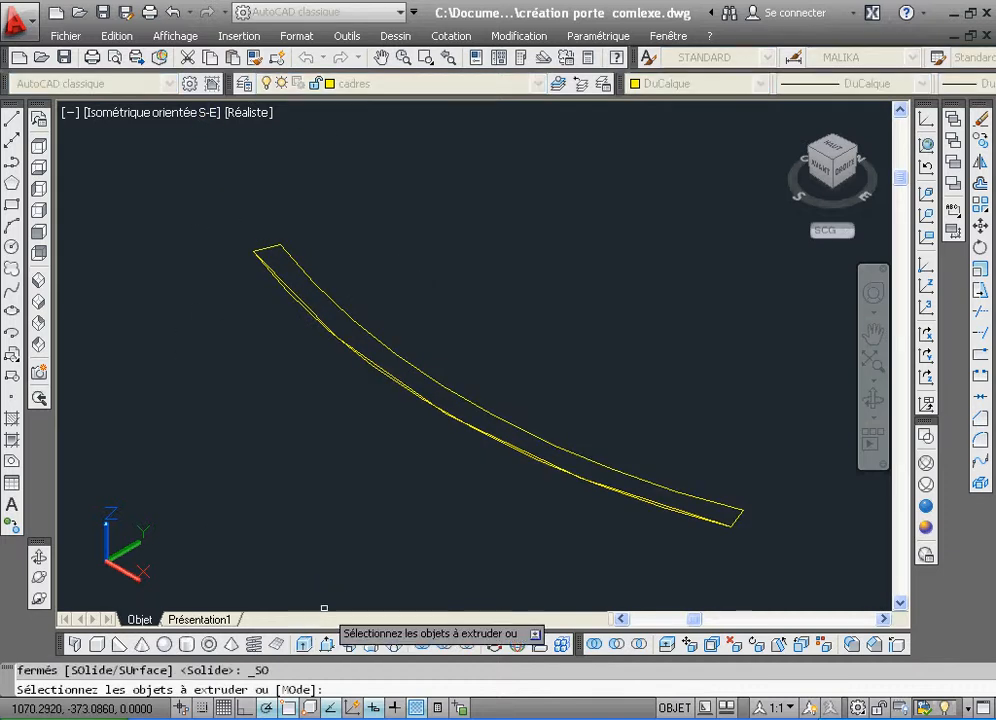
left_click(482, 408)
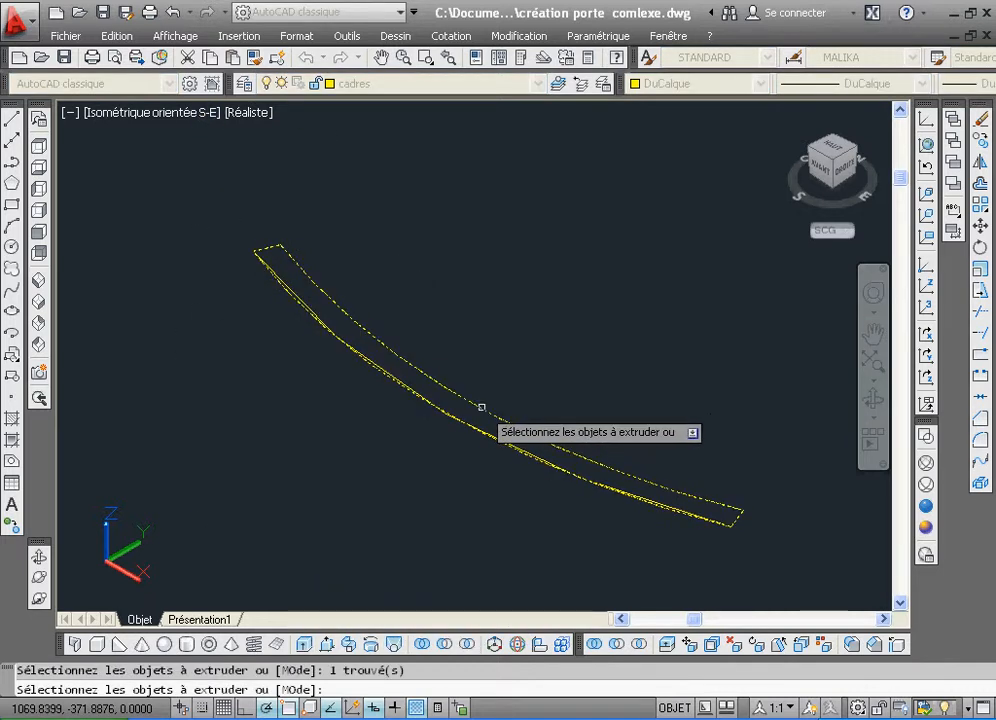
right_click(485, 411)
left_click(512, 419)
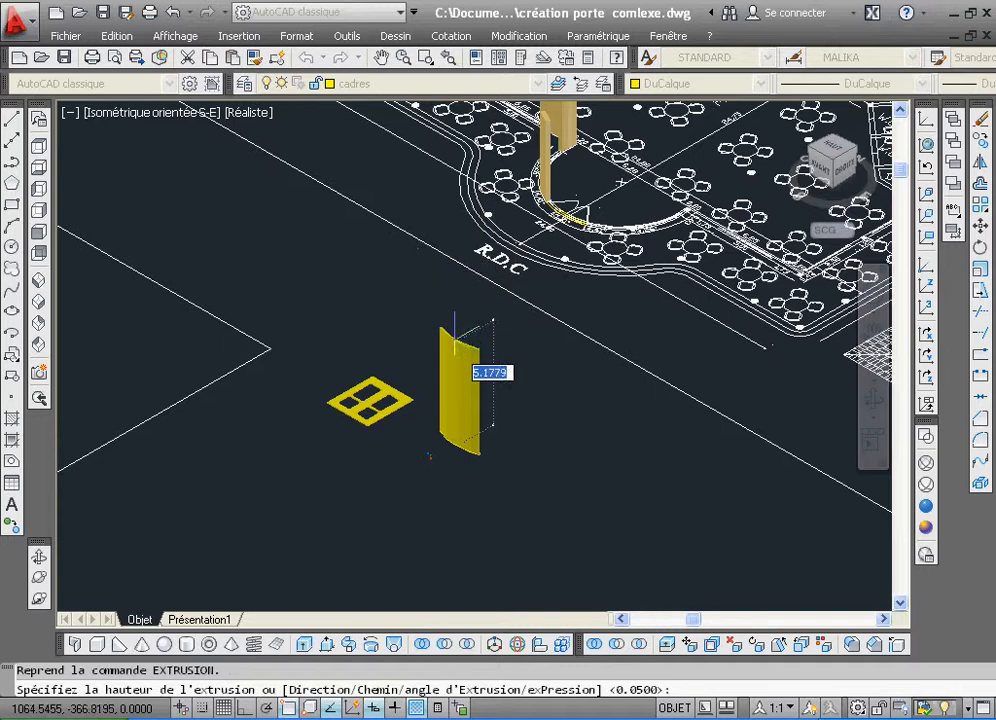
left_click(468, 327)
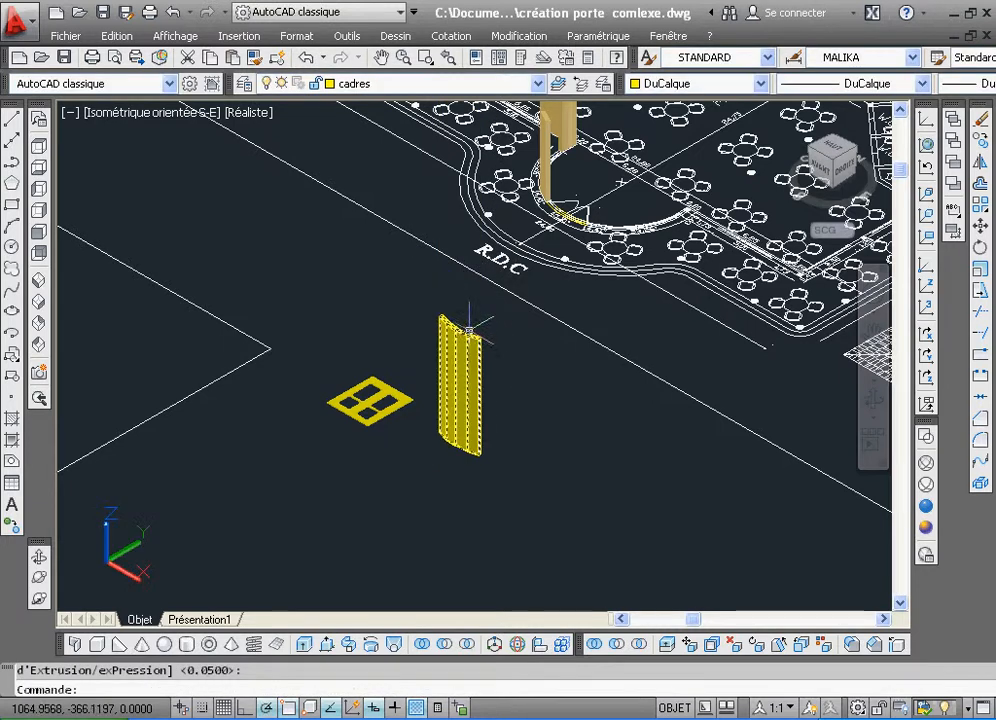
Rotate the flat door frame in 3D by 90° about the X axis through its left corner so it stands upright
left_click(426, 57)
left_click(305, 361)
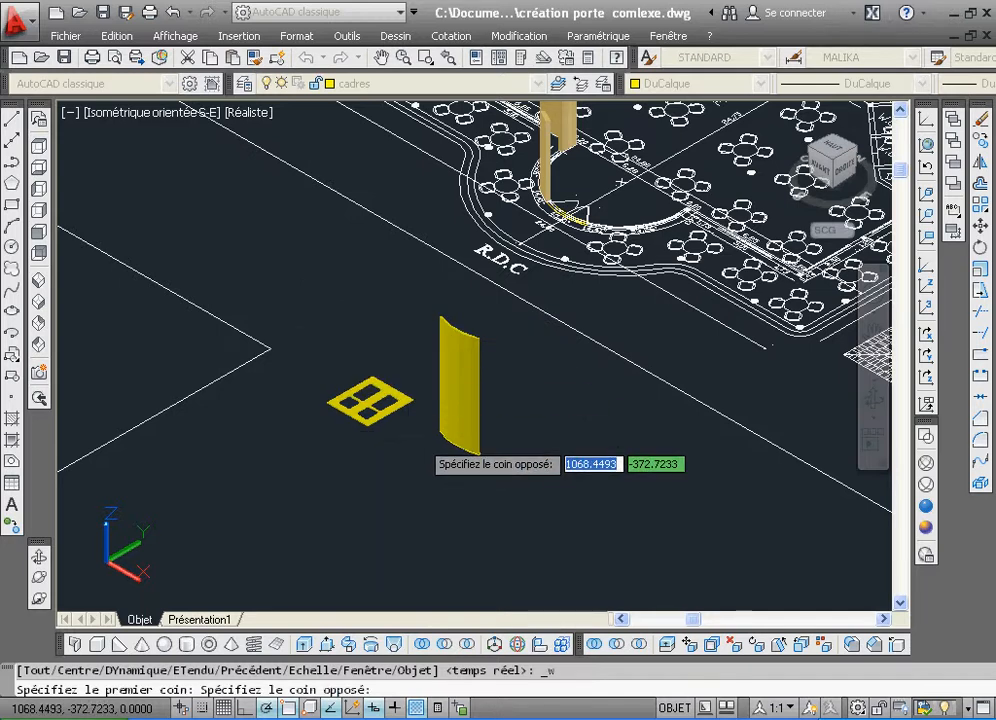
left_click(419, 438)
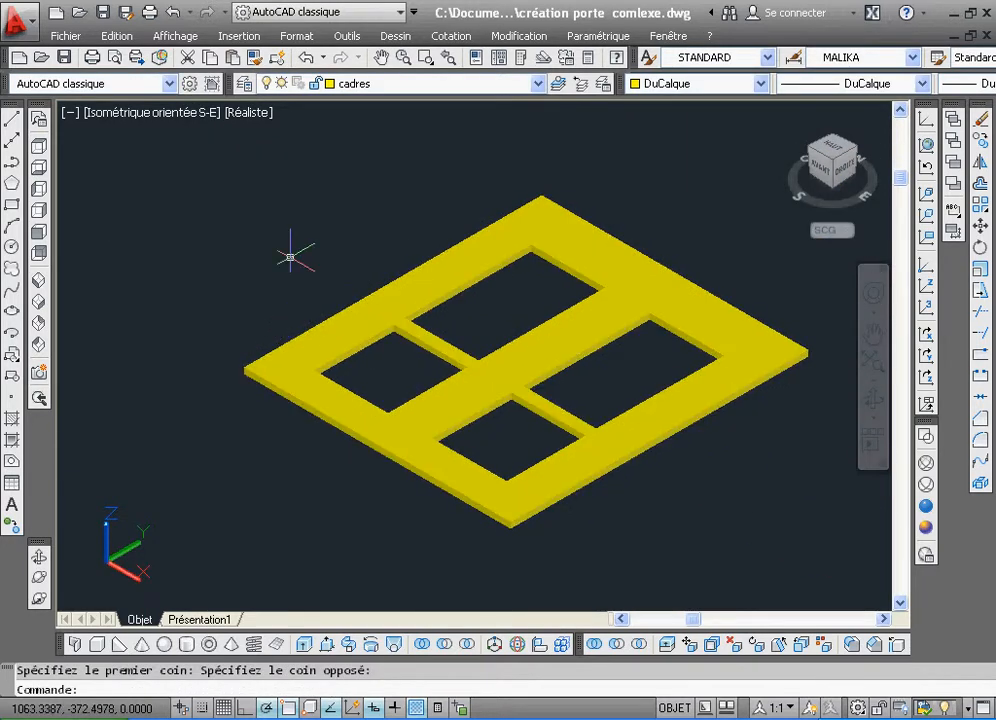
left_click(519, 645)
left_click(536, 507)
key("Return")
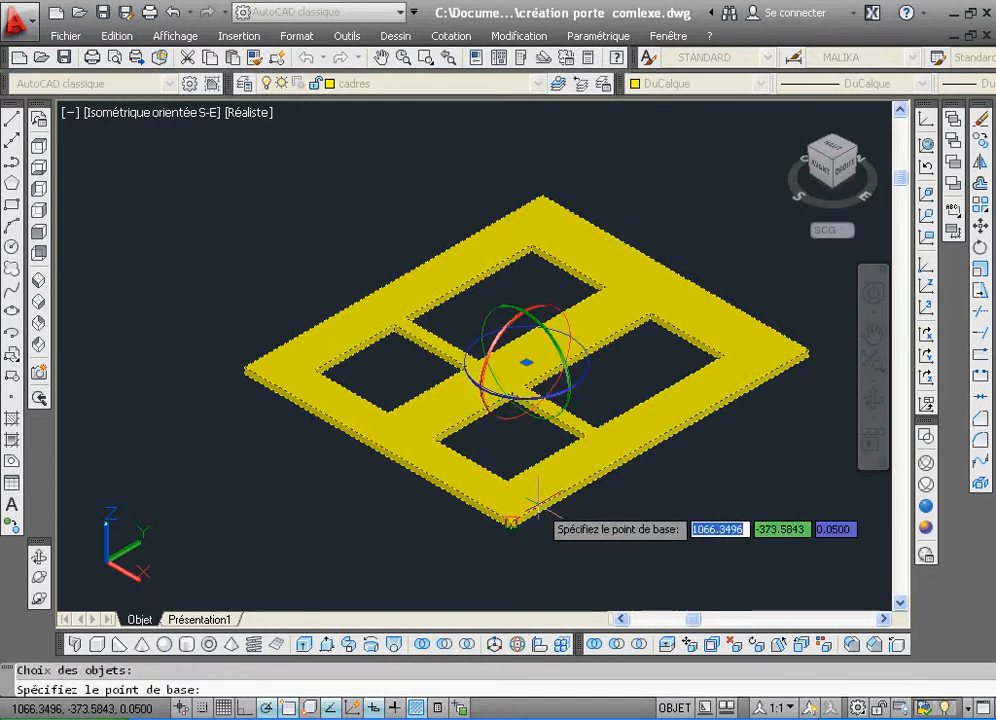
left_click(236, 375)
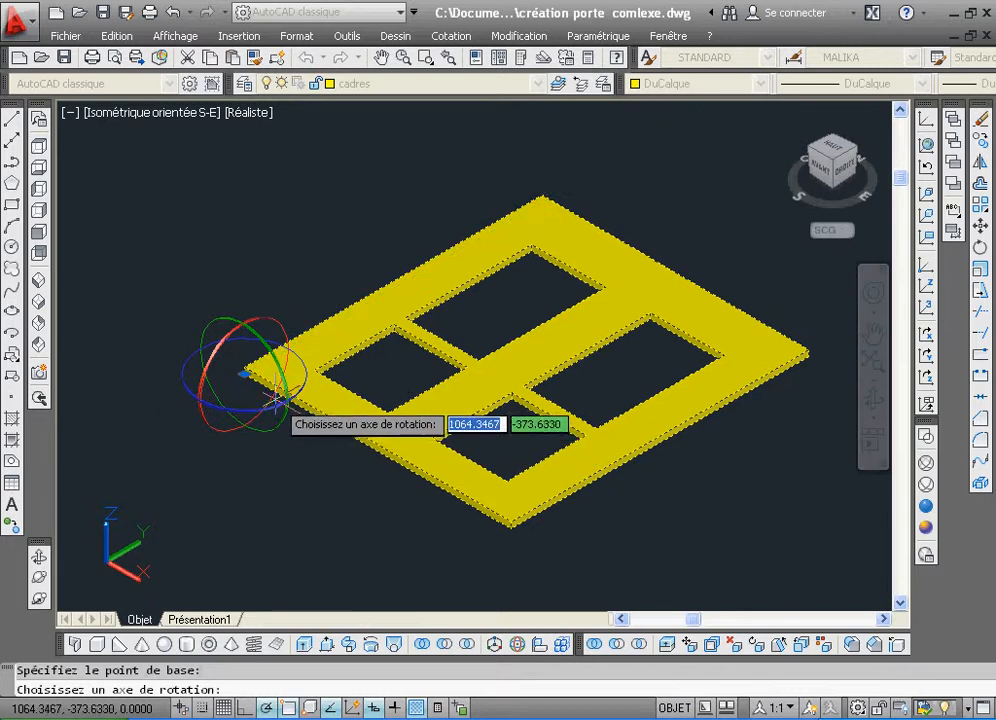
left_click(274, 399)
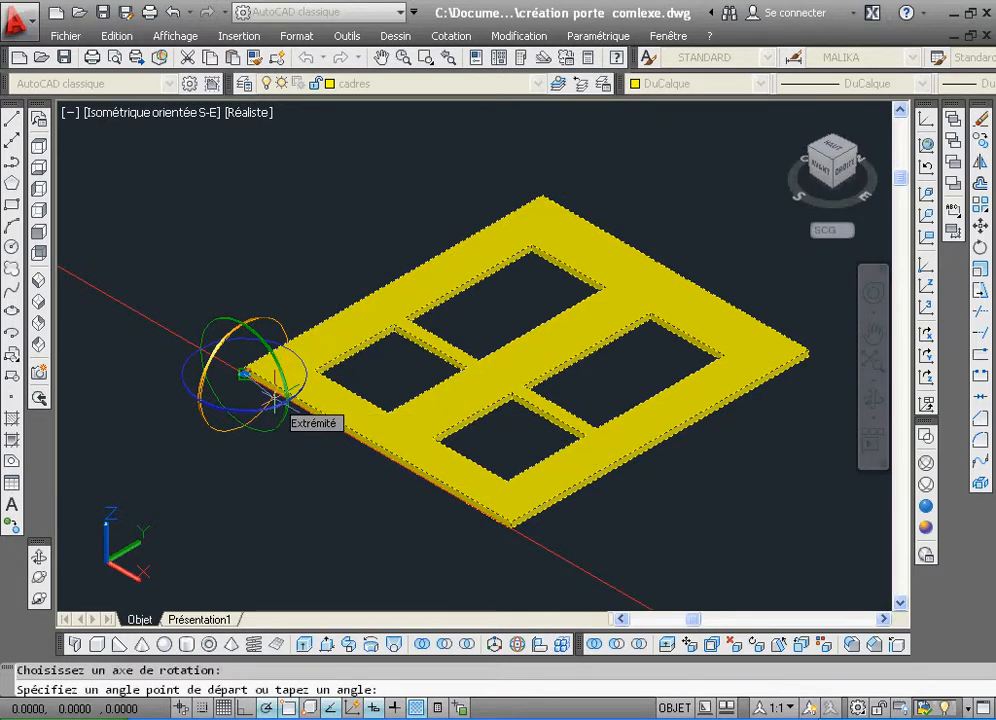
type("9")
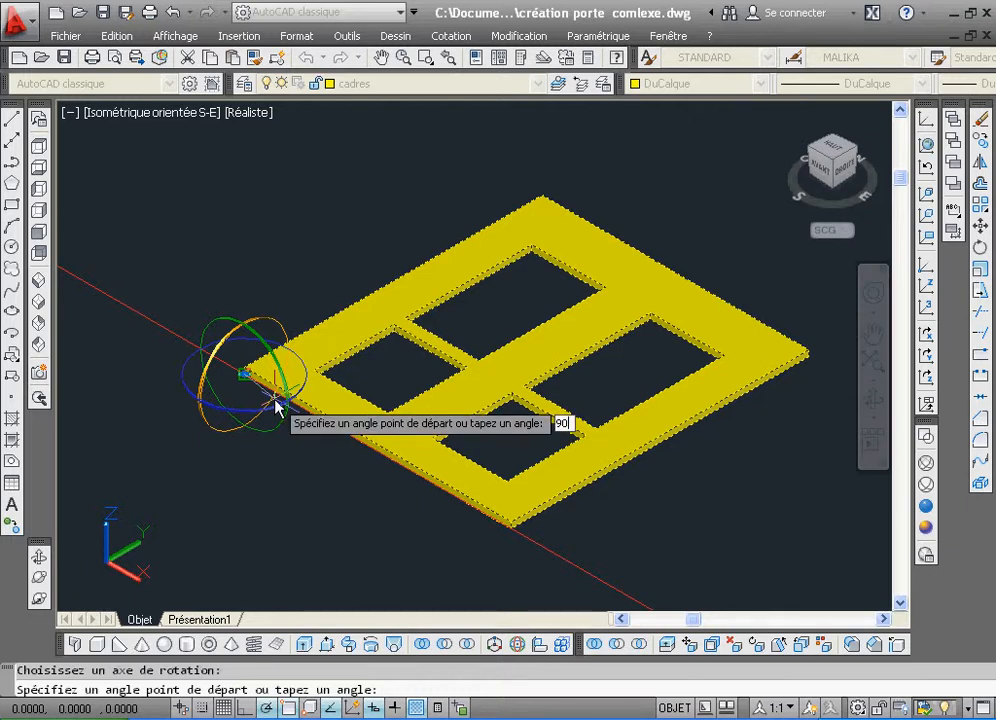
type("0")
key("Return")
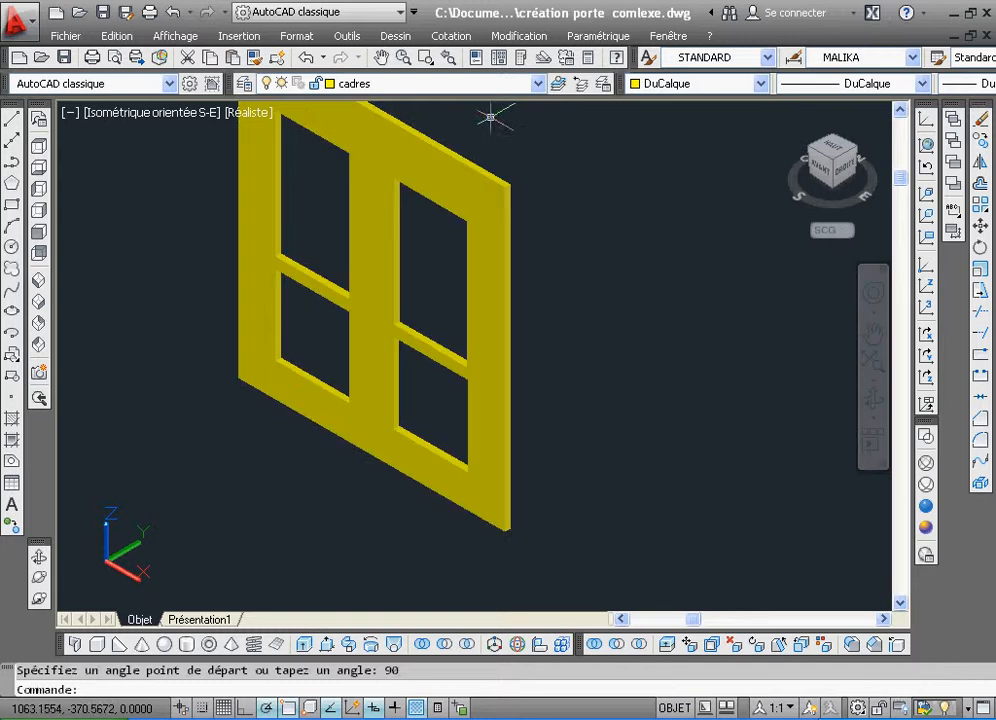
Switch to the 2D wireframe visual style and frame both the upright door frame and the curved panel
left_click(453, 58)
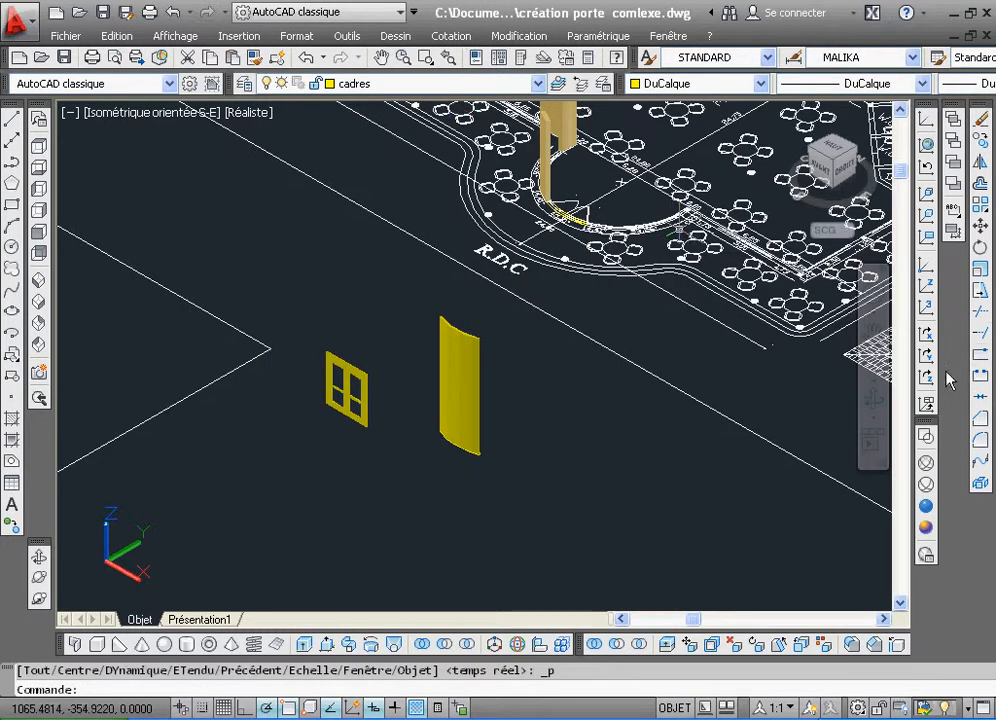
left_click(924, 439)
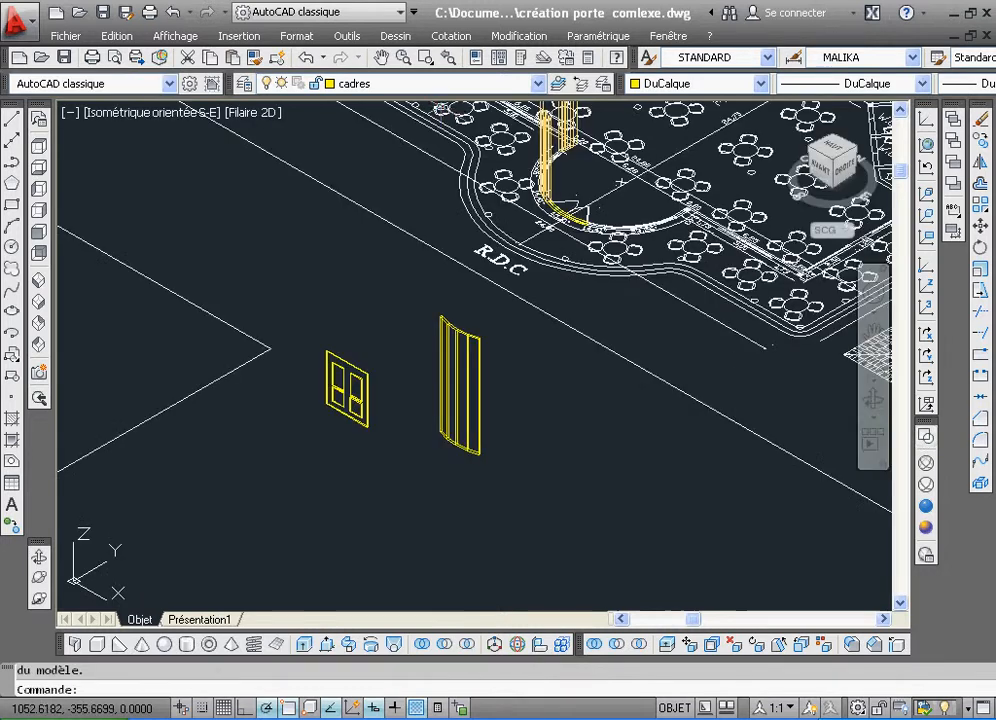
left_click(425, 57)
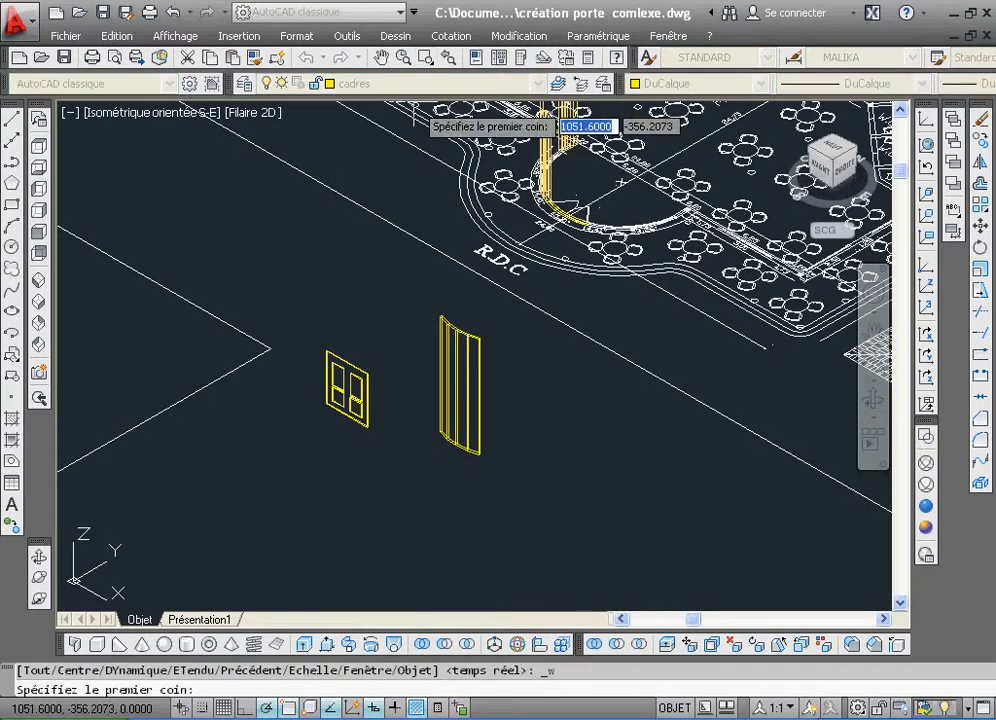
left_click(285, 296)
left_click(525, 529)
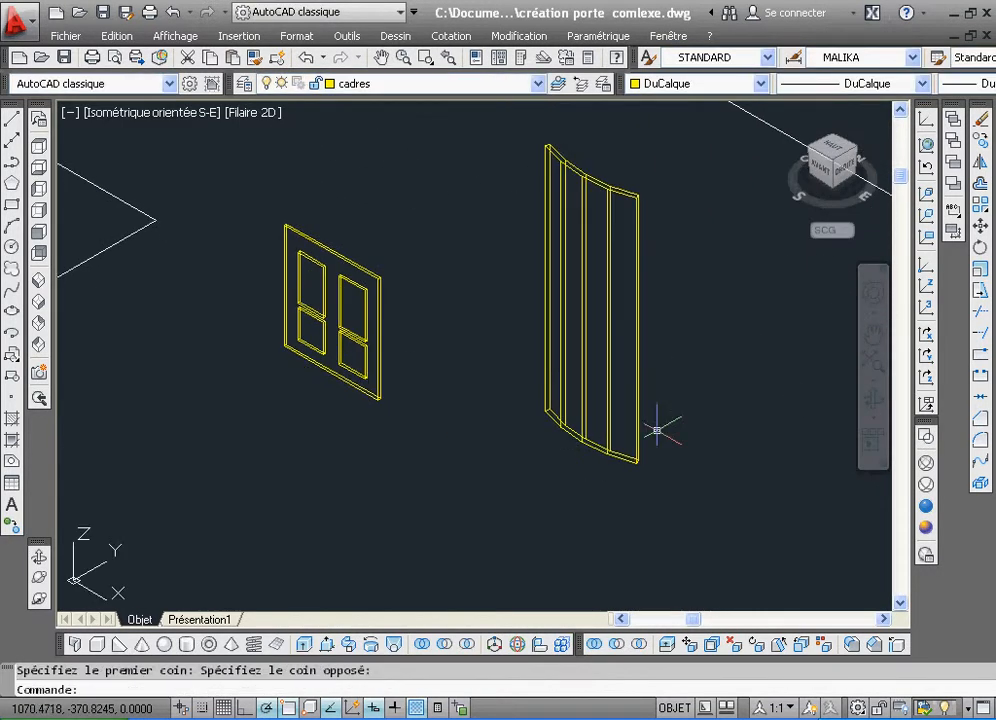
Move the door frame from the midpoint of its bottom edge to the midpoint of the curved panel's outer bottom edge
left_click(980, 227)
left_click(425, 227)
left_click(244, 406)
key("Return")
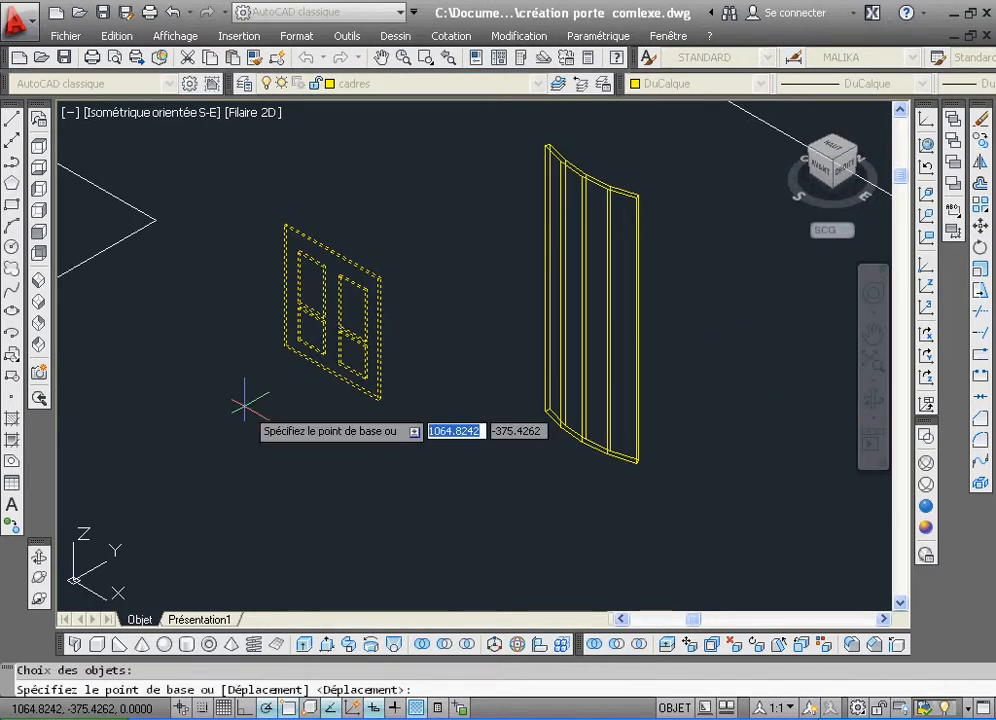
left_click(424, 58)
left_click(238, 320)
left_click(393, 411)
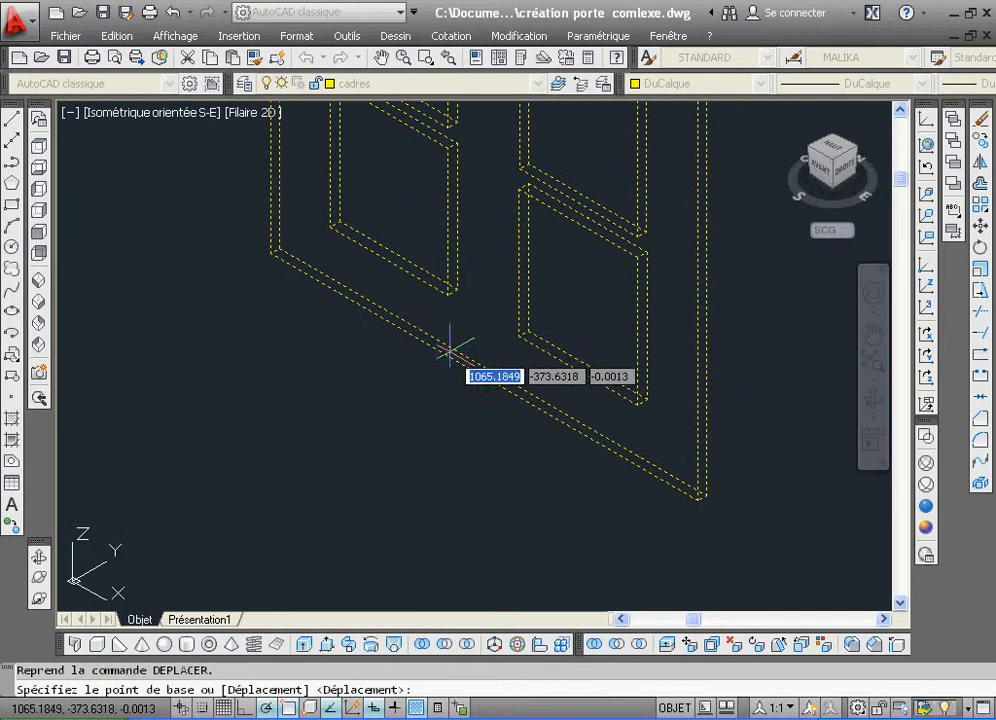
left_click(493, 372)
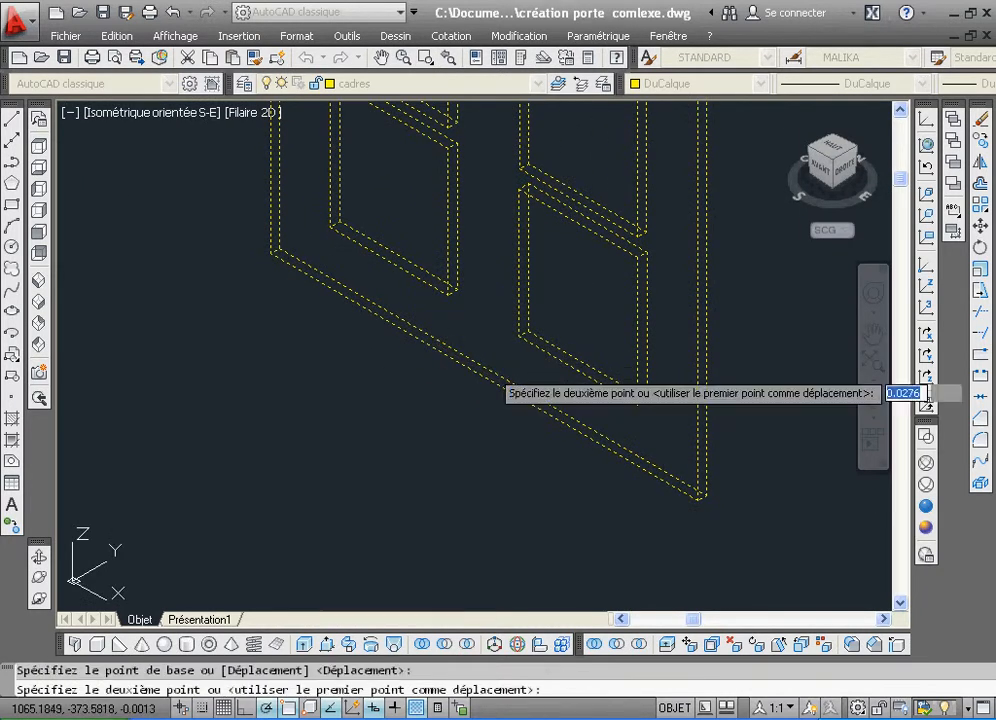
left_click(444, 60)
left_click(430, 60)
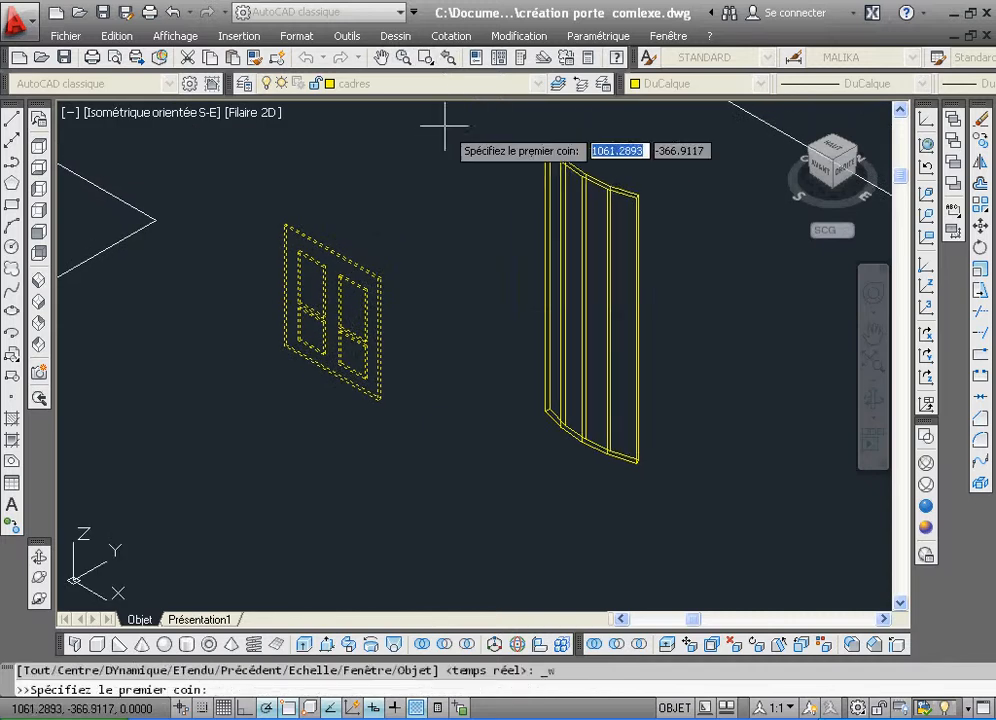
left_click(520, 362)
left_click(650, 489)
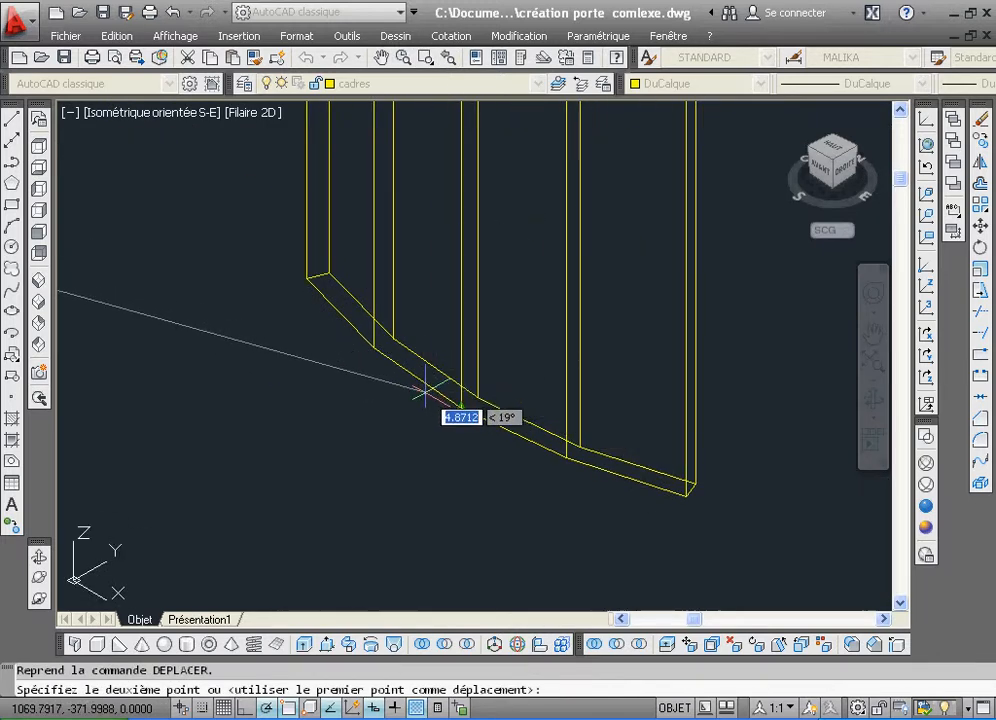
left_click(460, 410)
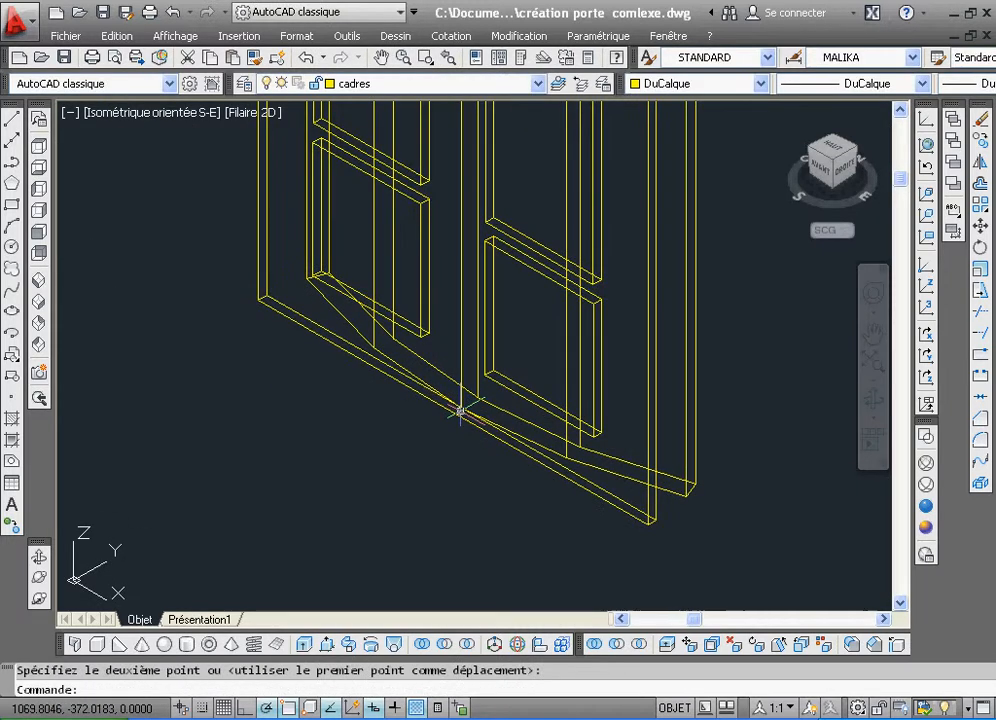
Thicken the upright door frame into a deep block by moving only its front face outward along the Y axis, and shade it as Realistic
left_click(449, 60)
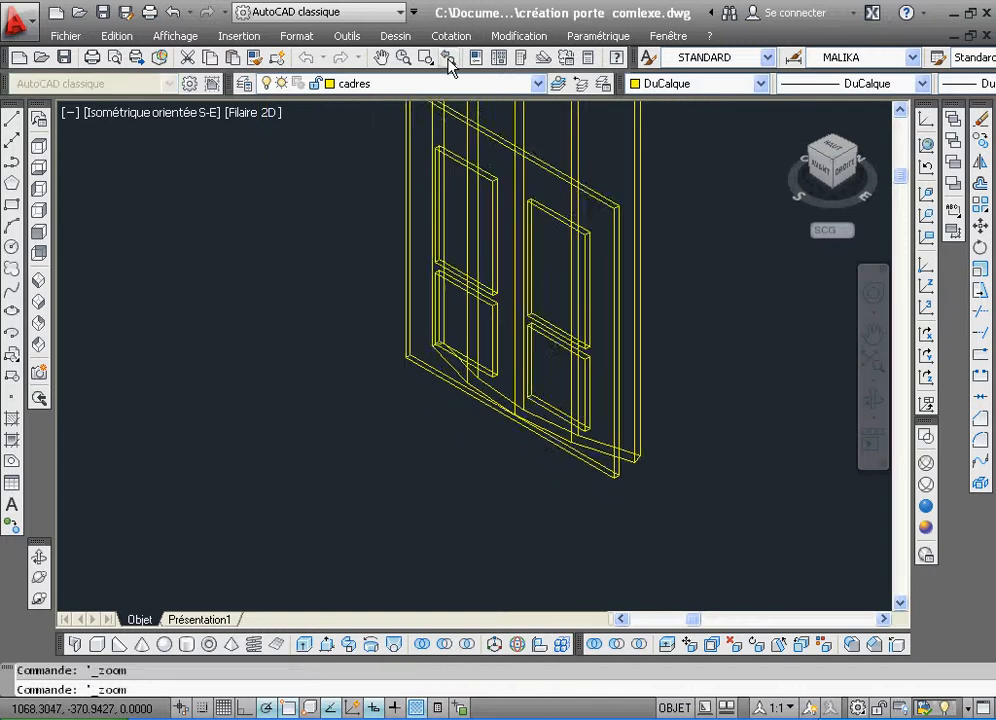
left_click(425, 58)
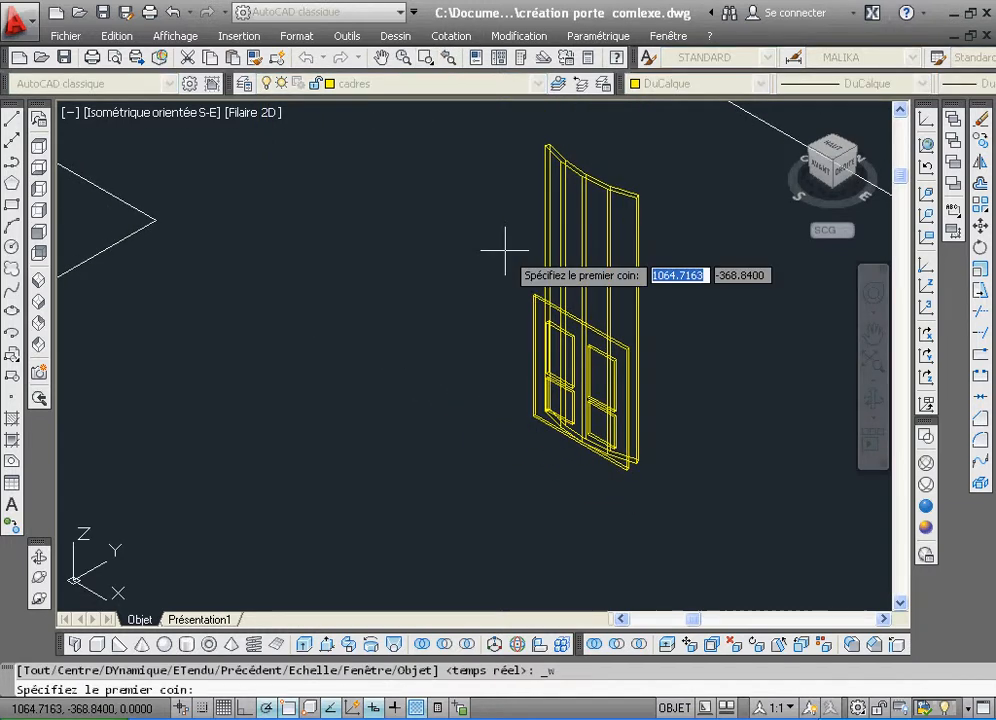
left_click(489, 271)
left_click(672, 497)
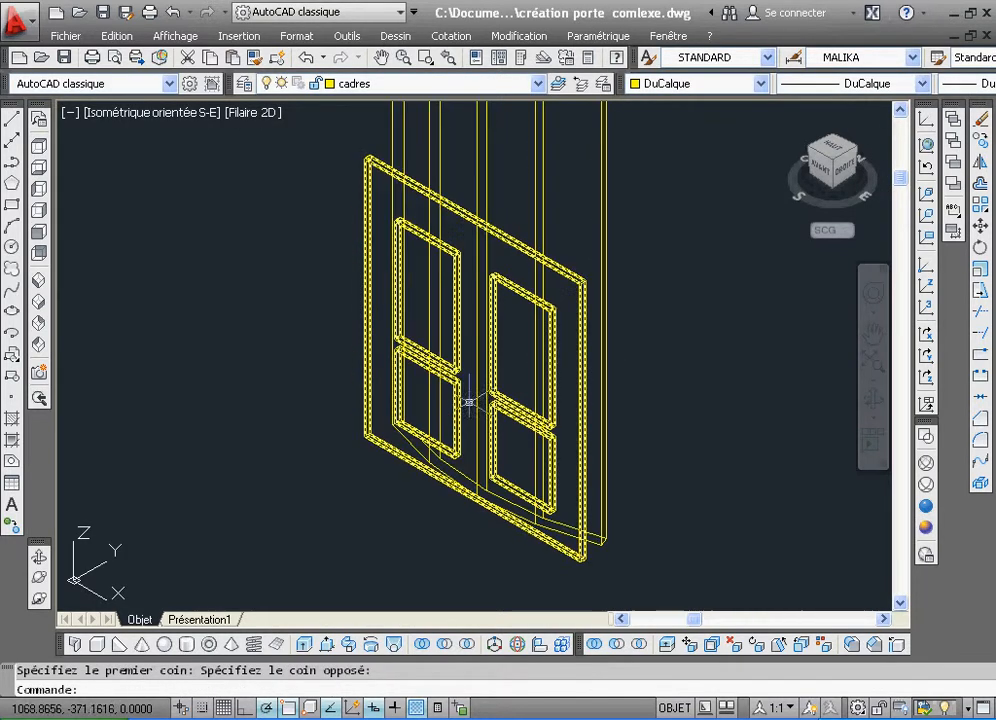
left_click(690, 645)
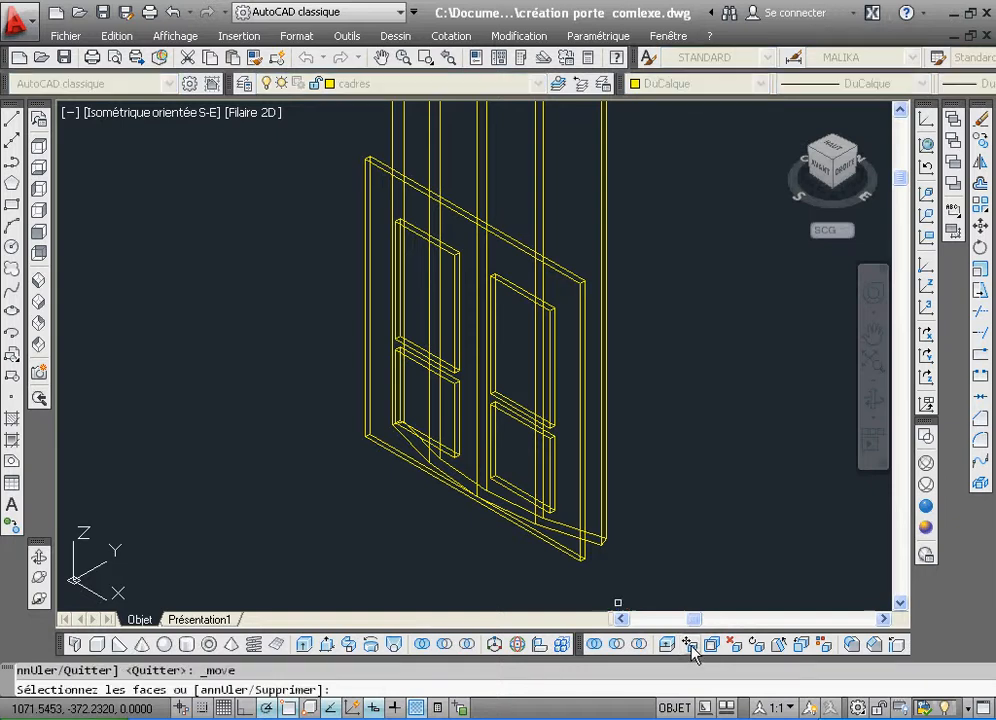
left_click(581, 292)
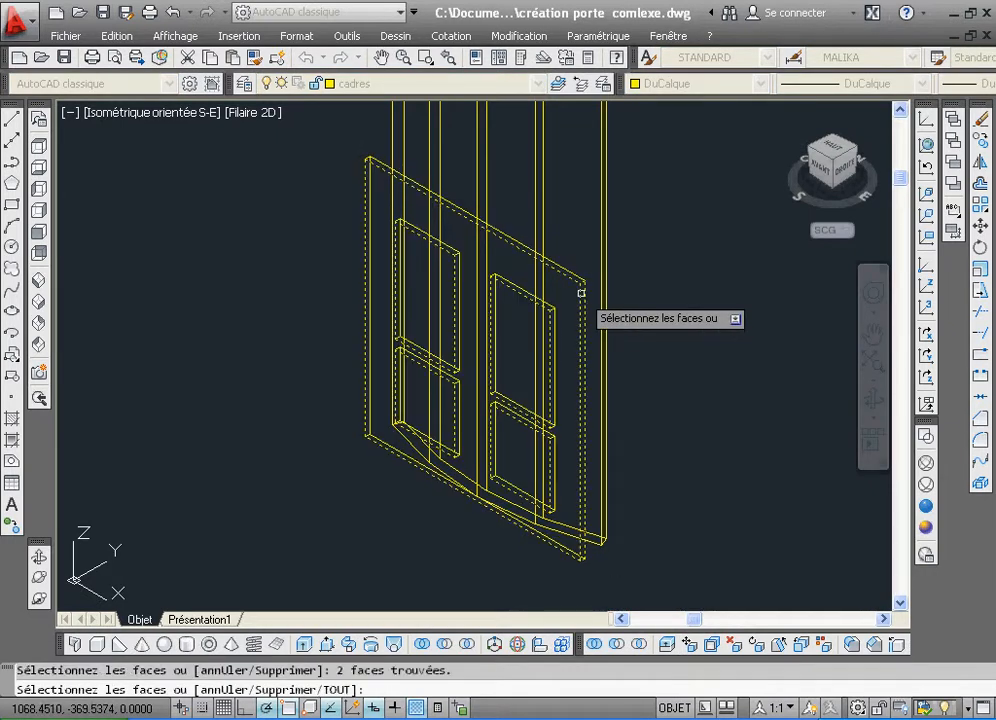
right_click(662, 283)
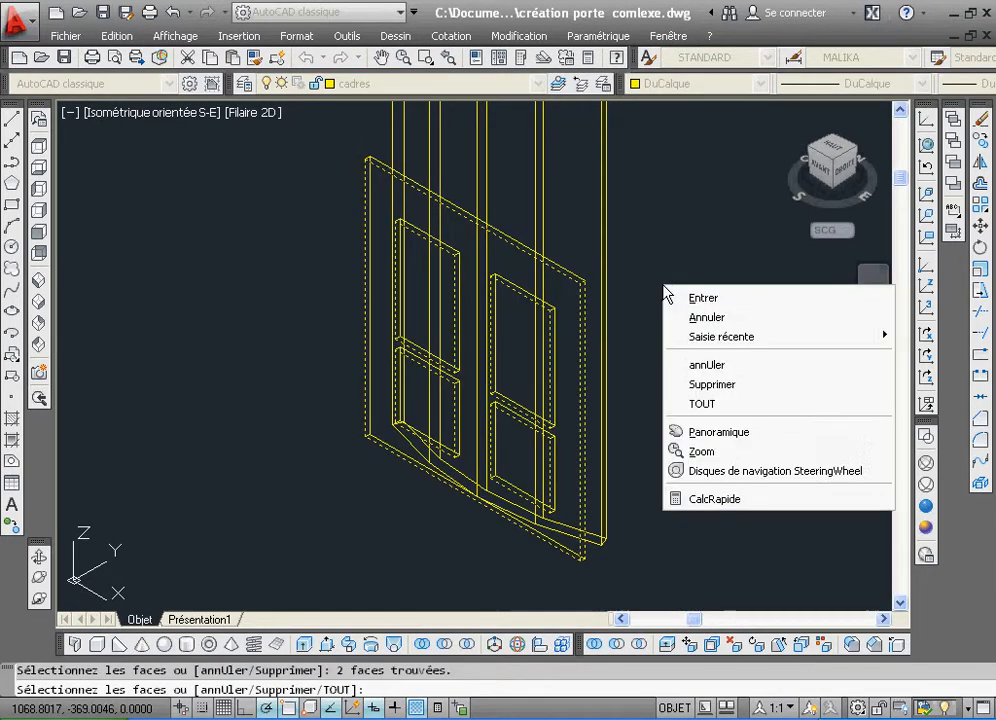
left_click(740, 384)
left_click(591, 335)
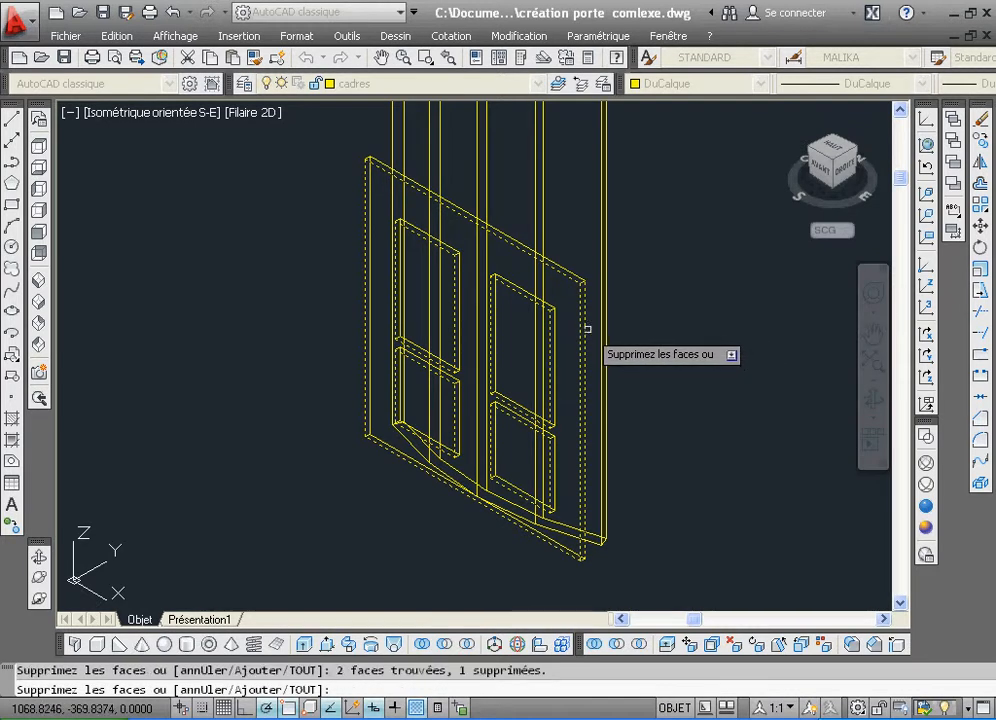
left_click(586, 327)
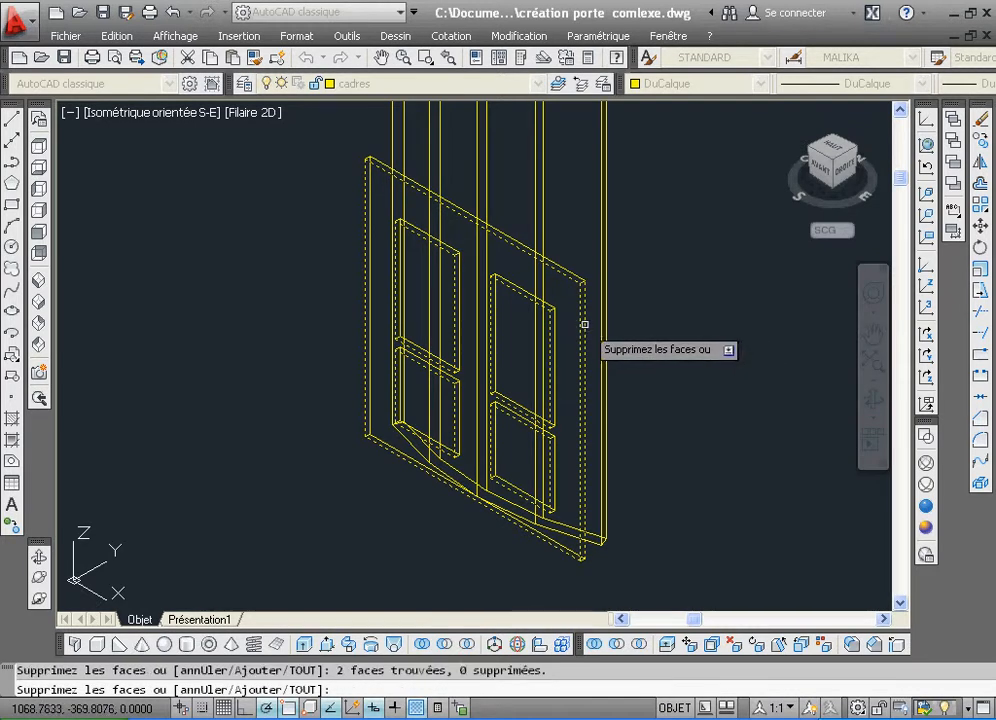
right_click(636, 304)
left_click(660, 316)
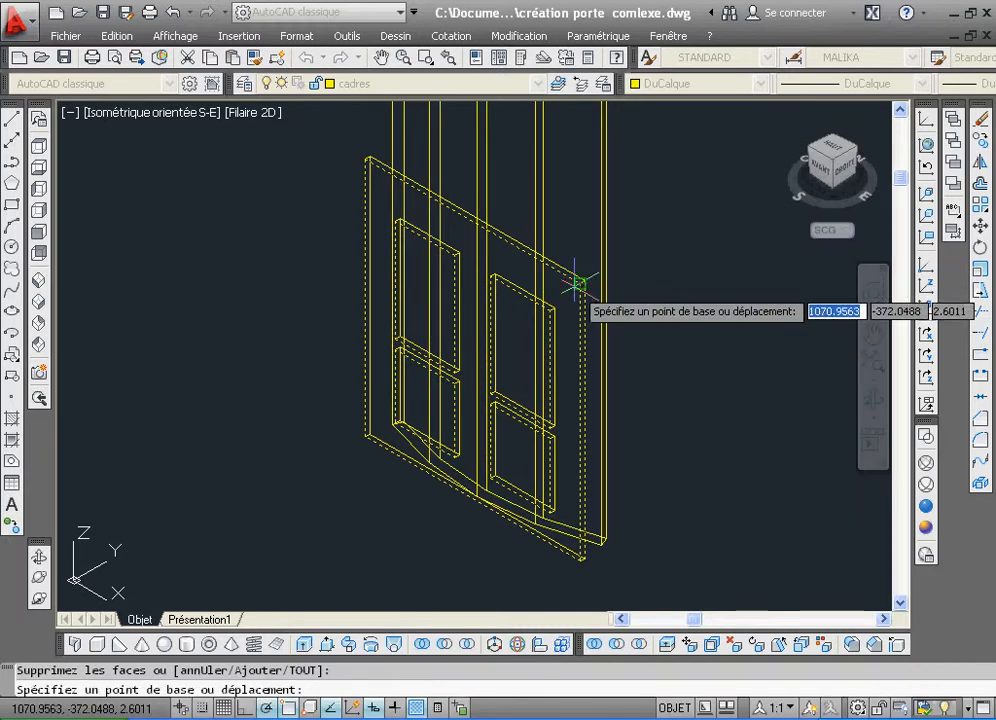
left_click(579, 284)
left_click(277, 465)
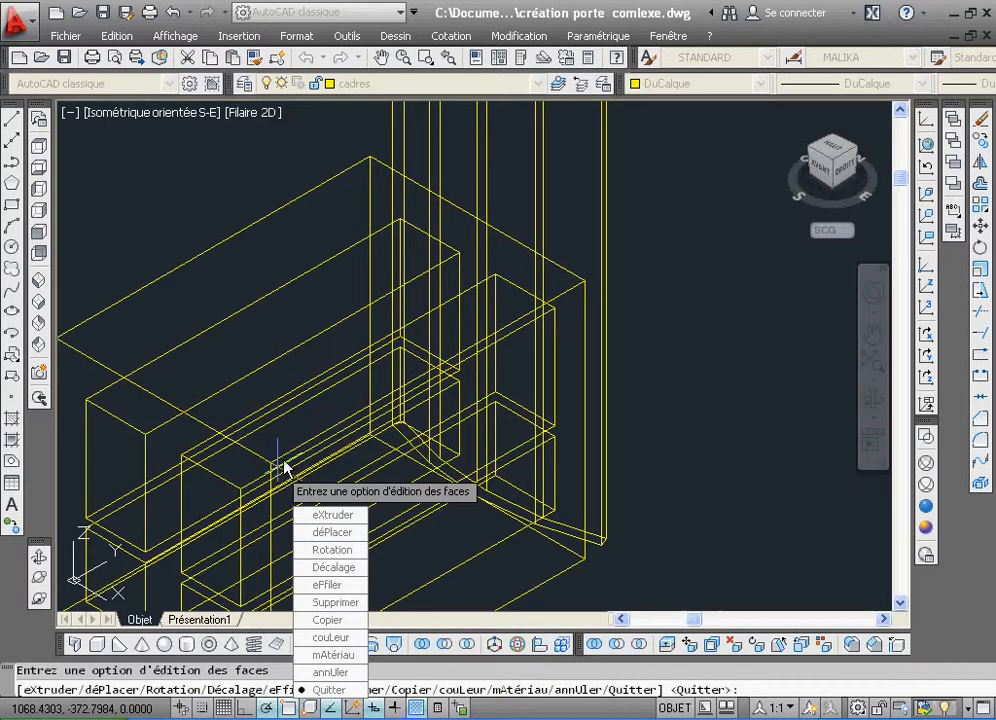
left_click(926, 507)
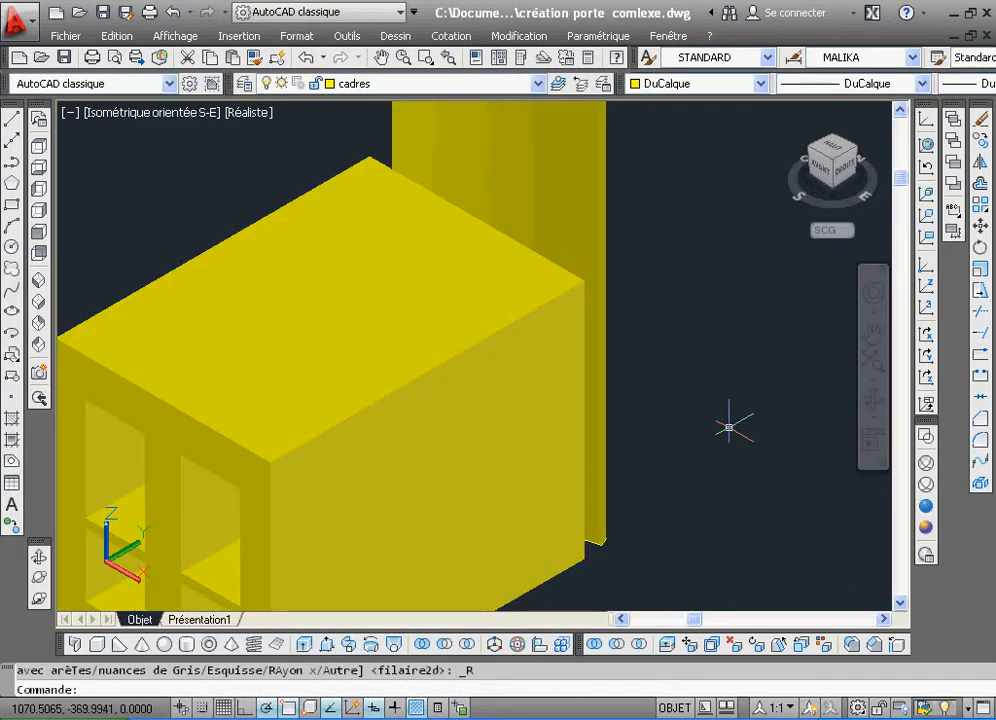
Move the thickened frame along the Y axis from its front bottom corner to the midpoint of its bottom depth edge, so it straddles the curved panel
left_click(447, 57)
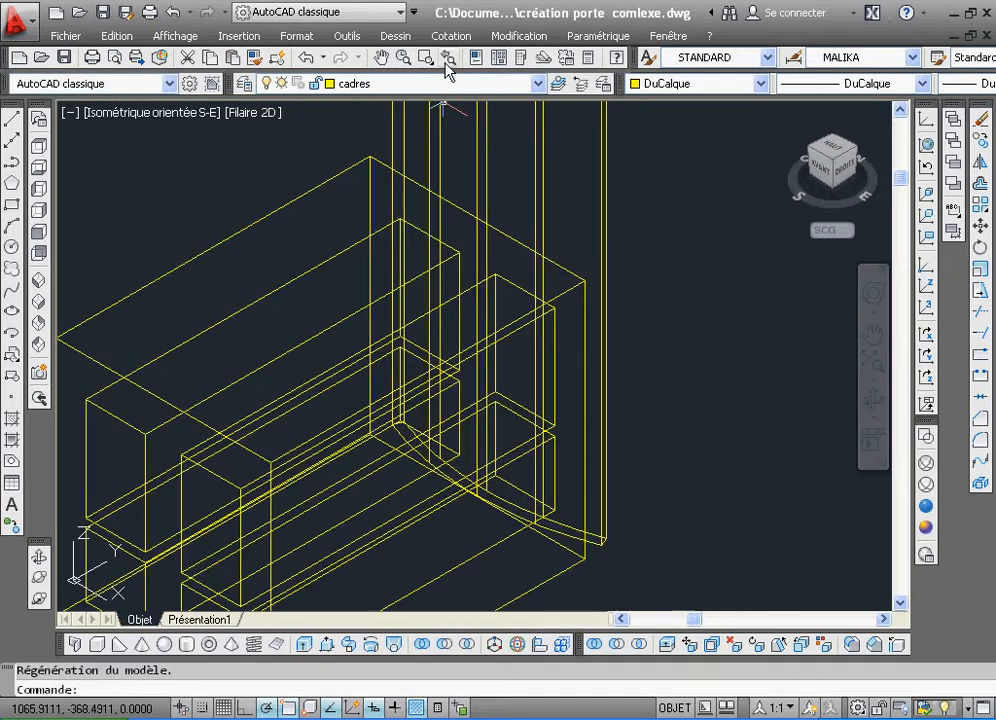
left_click(447, 57)
left_click(449, 64)
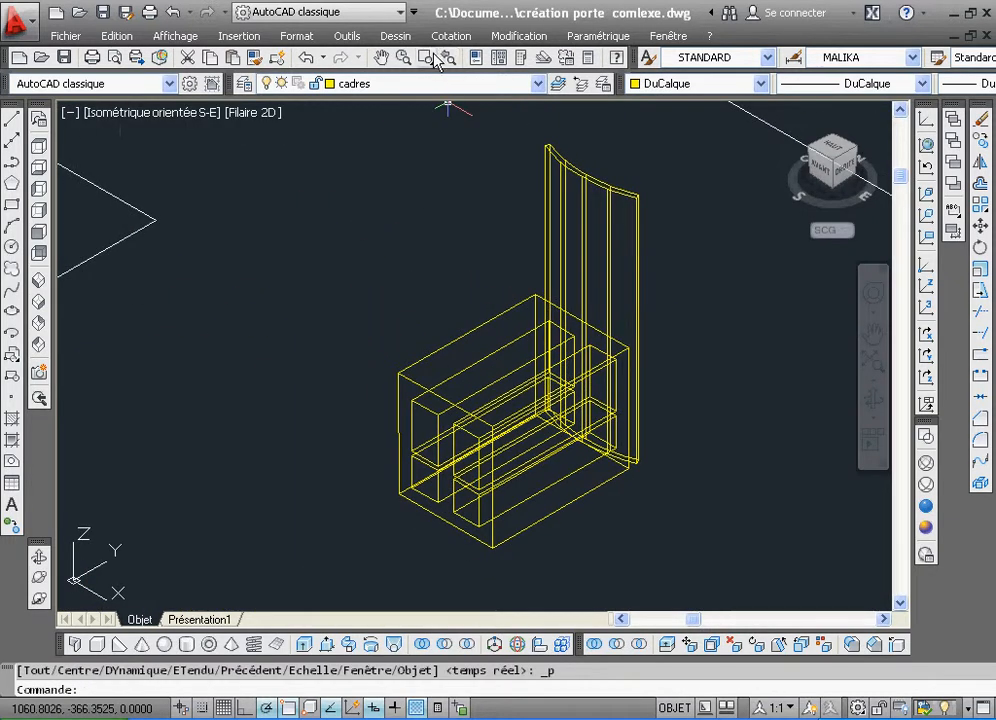
left_click(428, 57)
left_click(402, 167)
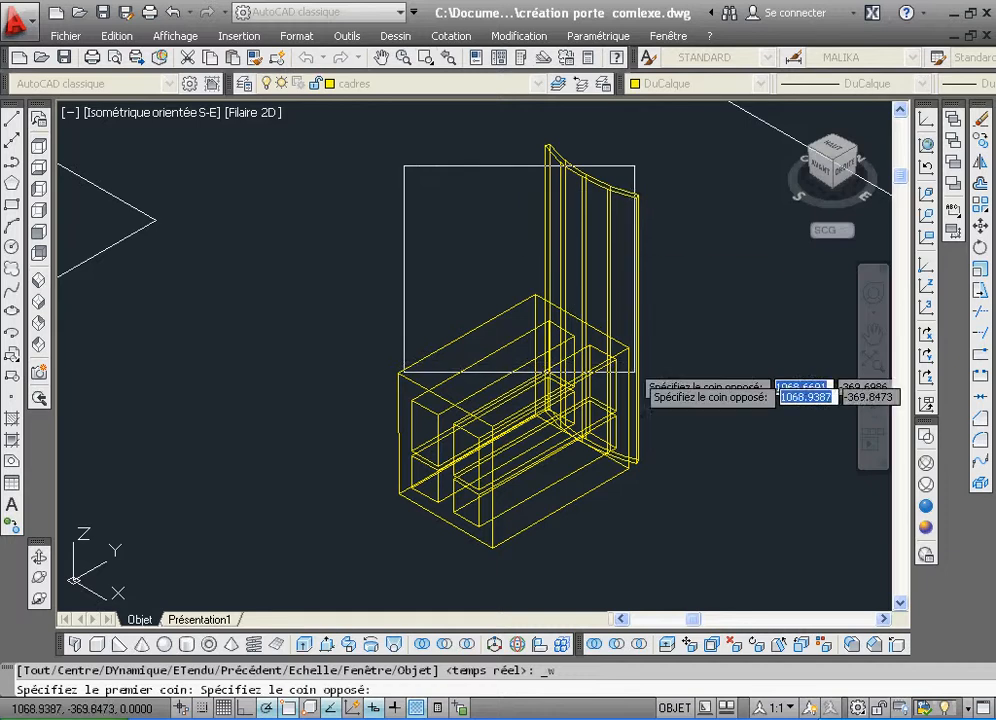
left_click(682, 534)
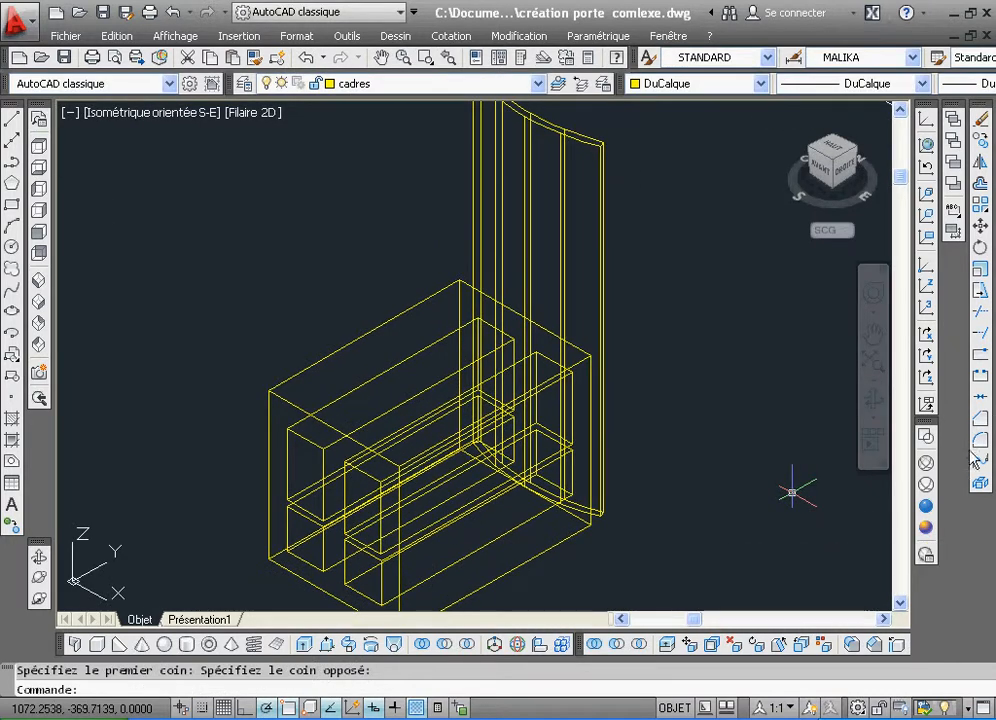
left_click(981, 228)
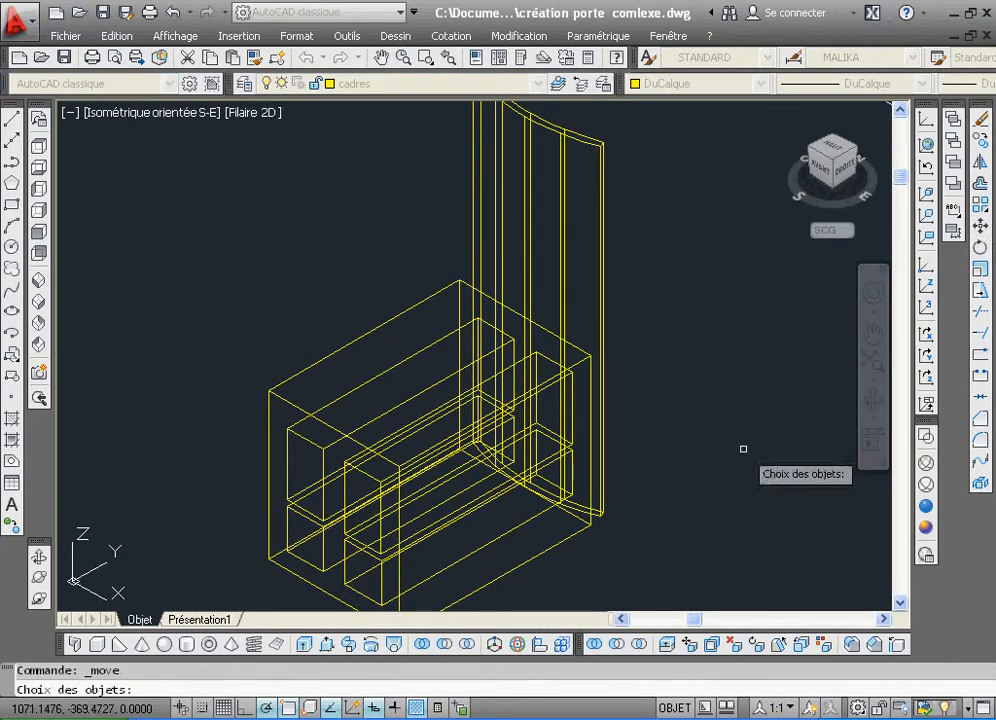
left_click(482, 587)
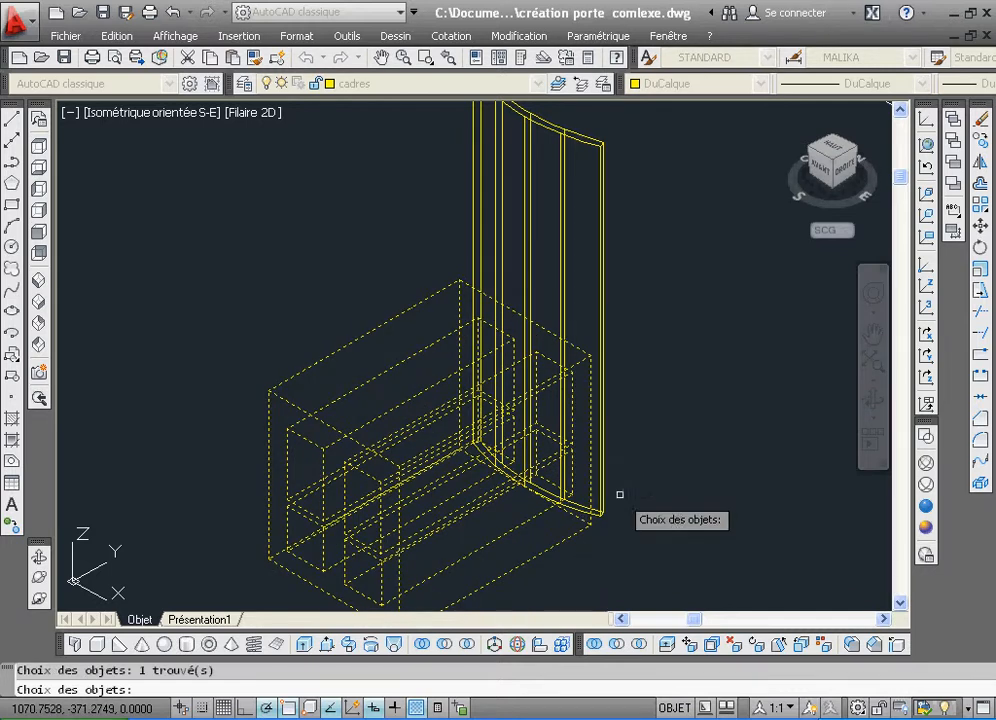
right_click(620, 496)
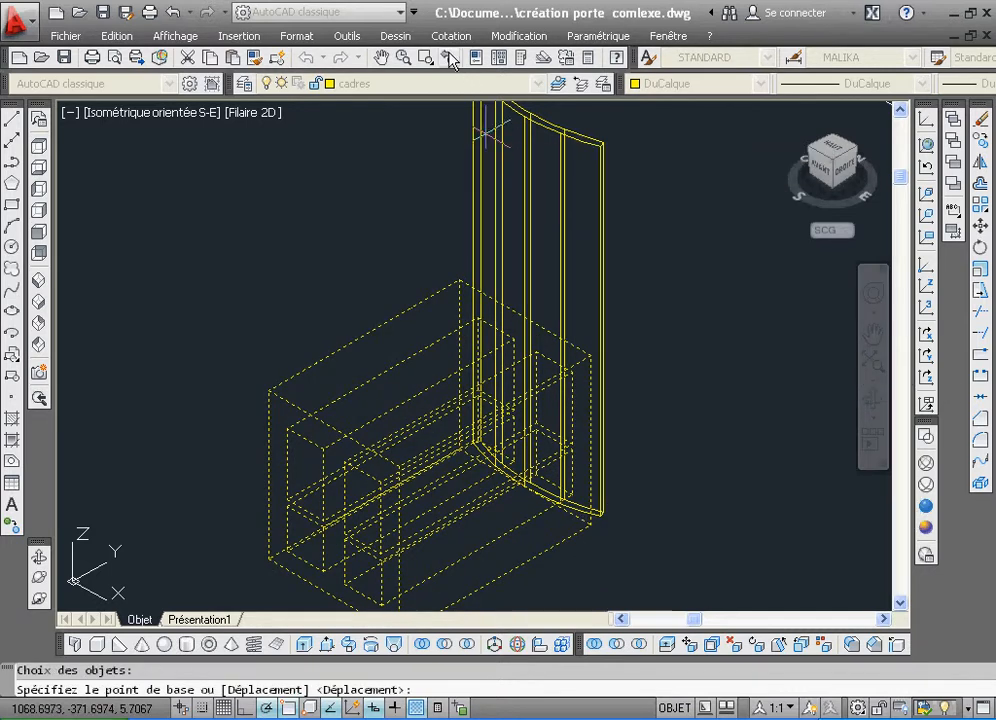
scroll(709, 368, "down", 2)
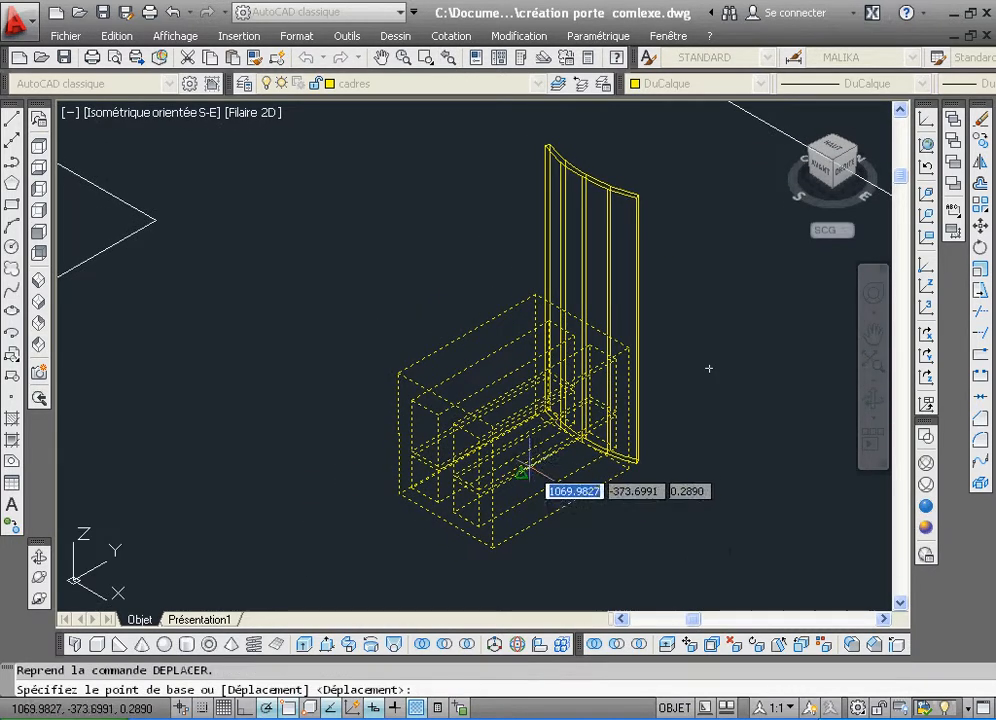
left_click(492, 546)
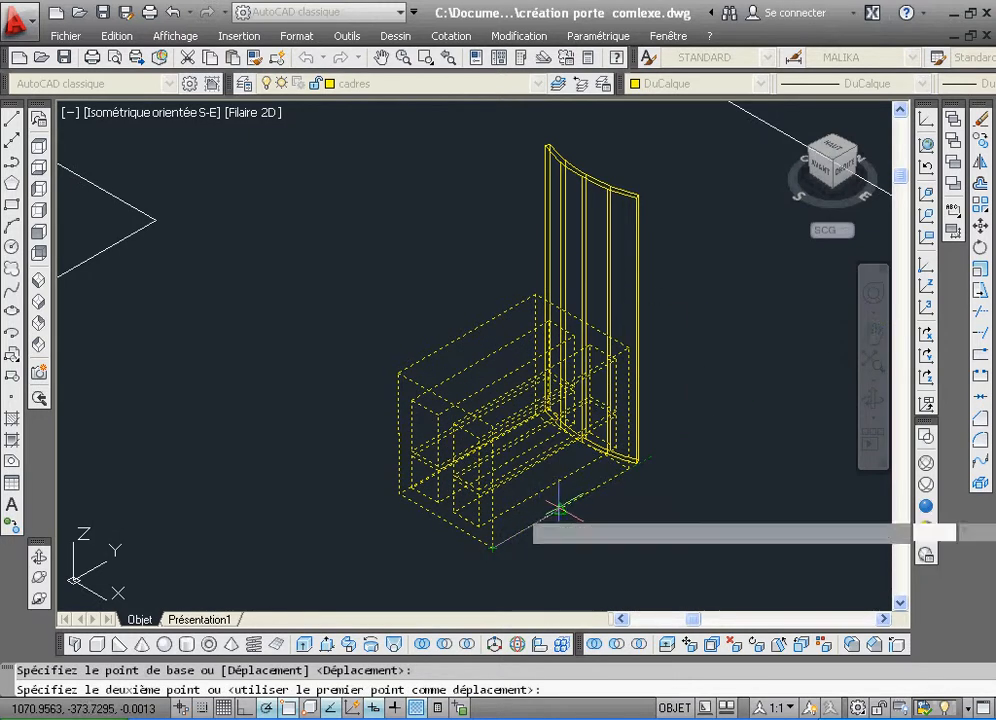
left_click(560, 510)
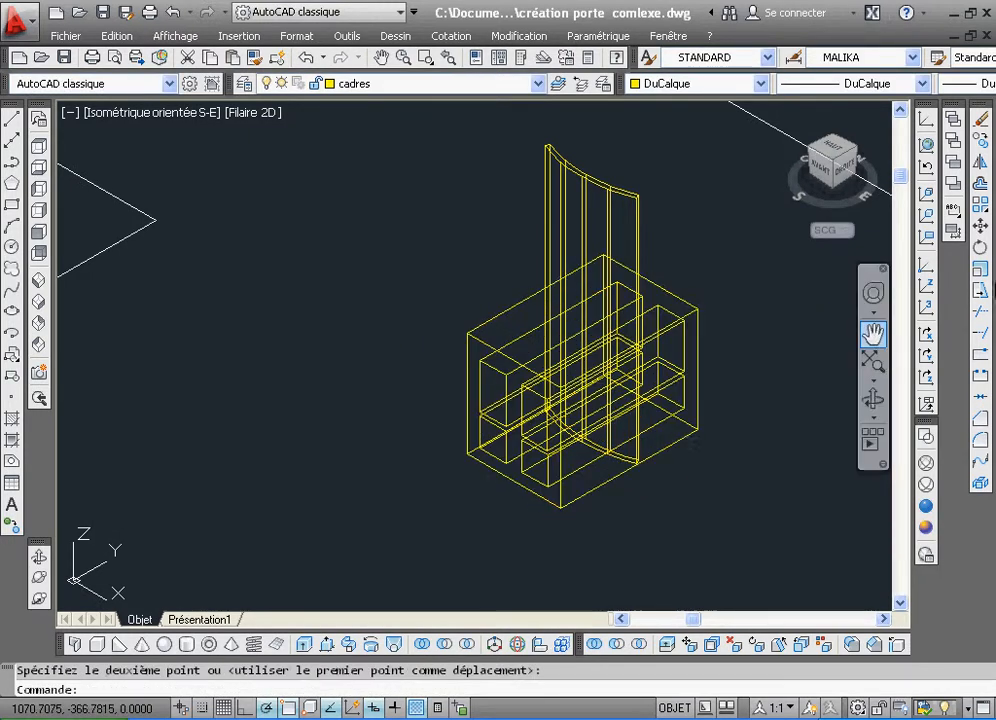
Move the thickened frame straight up along Z by half its height, so the curved panel extends above and below it
left_click(981, 229)
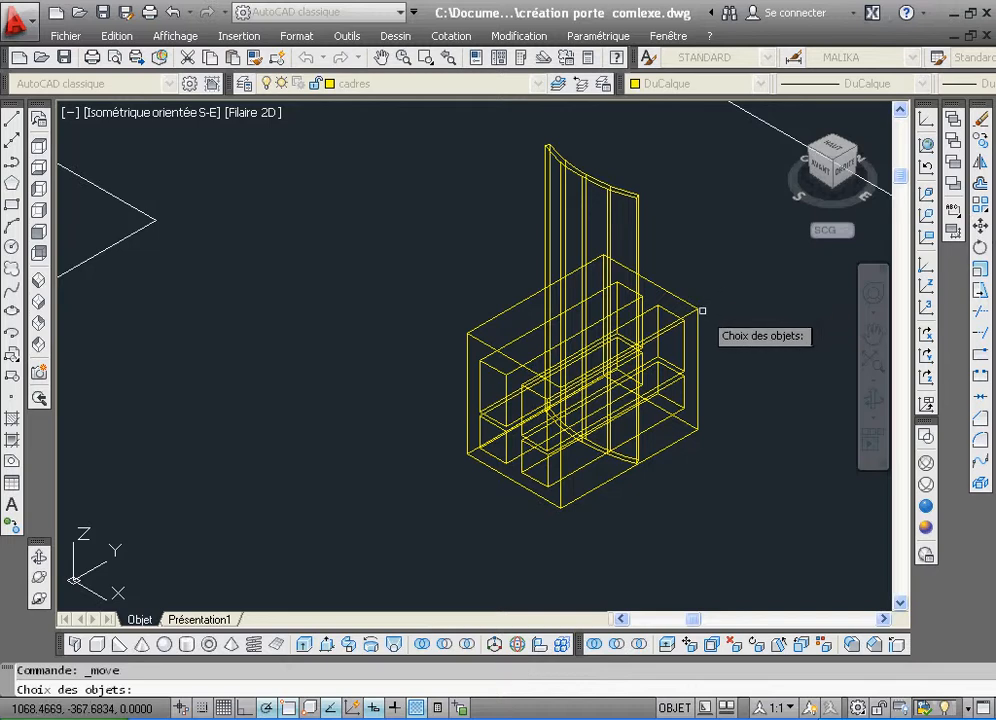
left_click(702, 311)
left_click(685, 327)
key("Return")
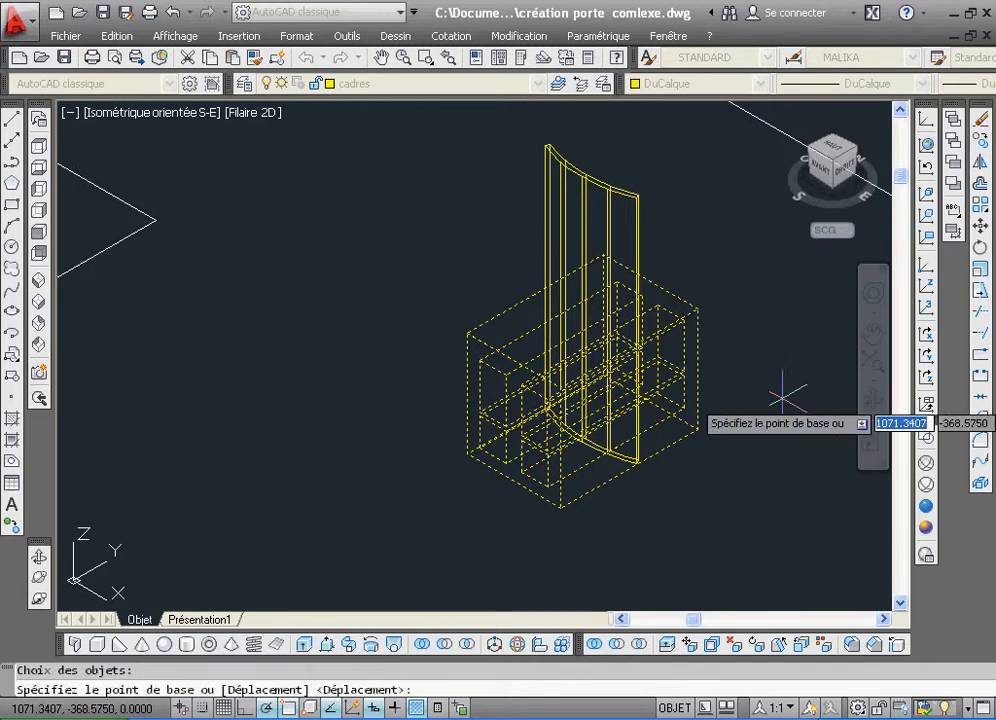
left_click(698, 430)
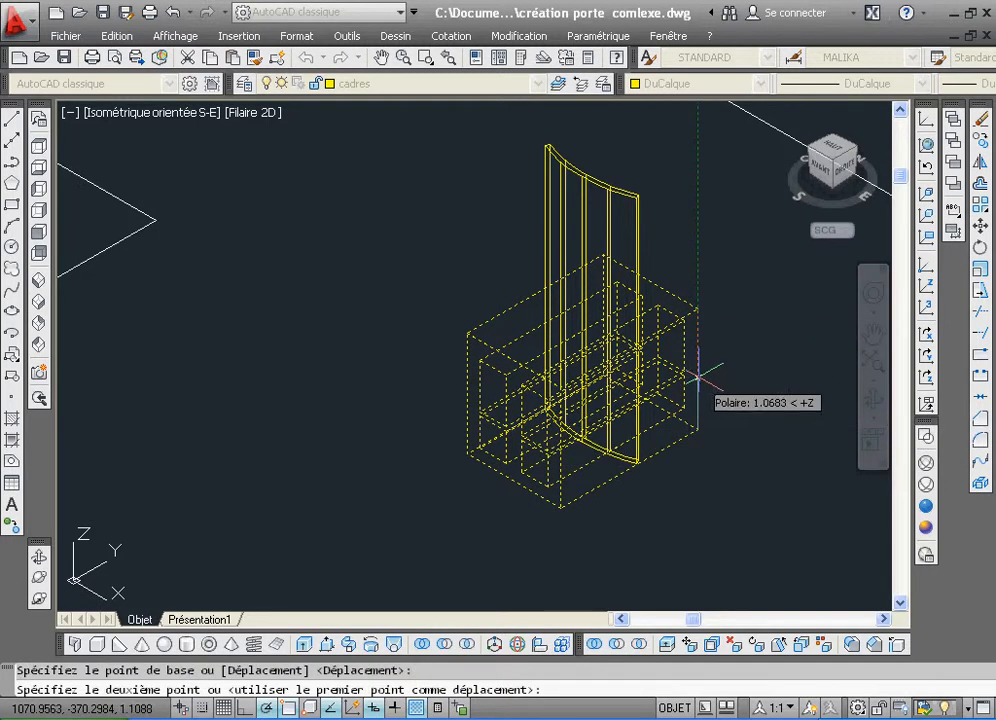
left_click(698, 374)
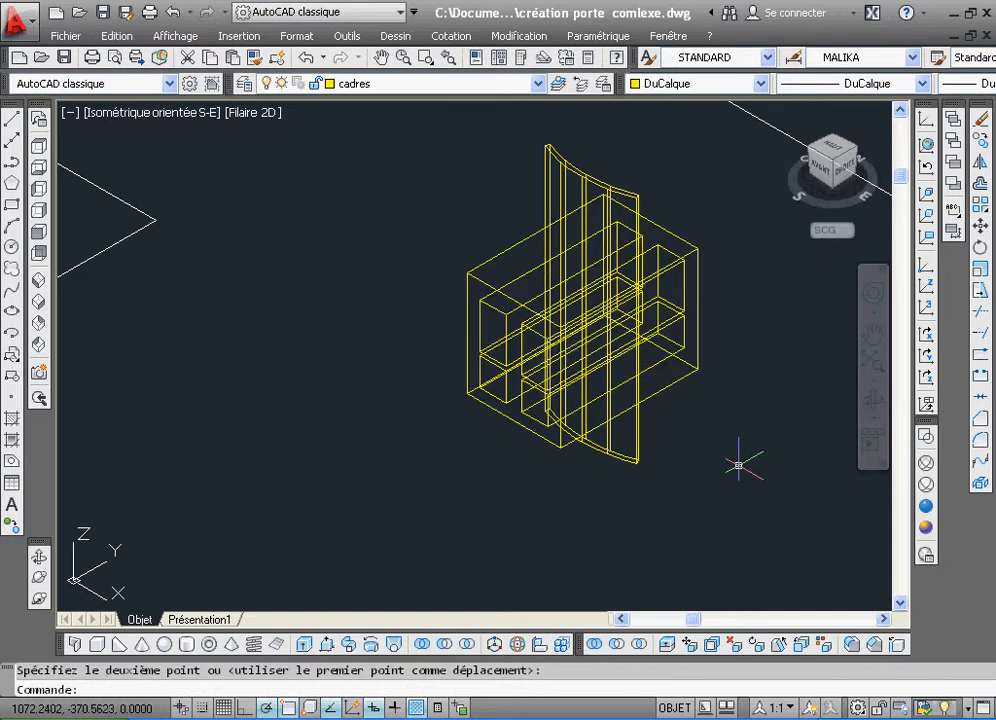
Switch to the Realistic visual style and inspect where the curved panel passes through the thickened frame
left_click(922, 508)
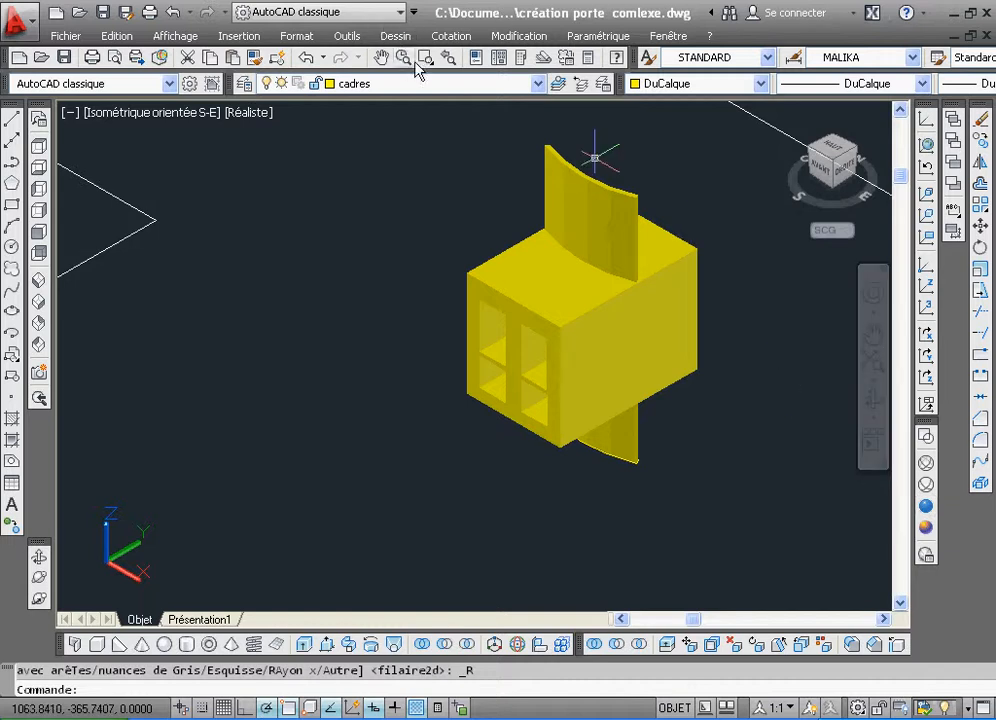
left_click(429, 171)
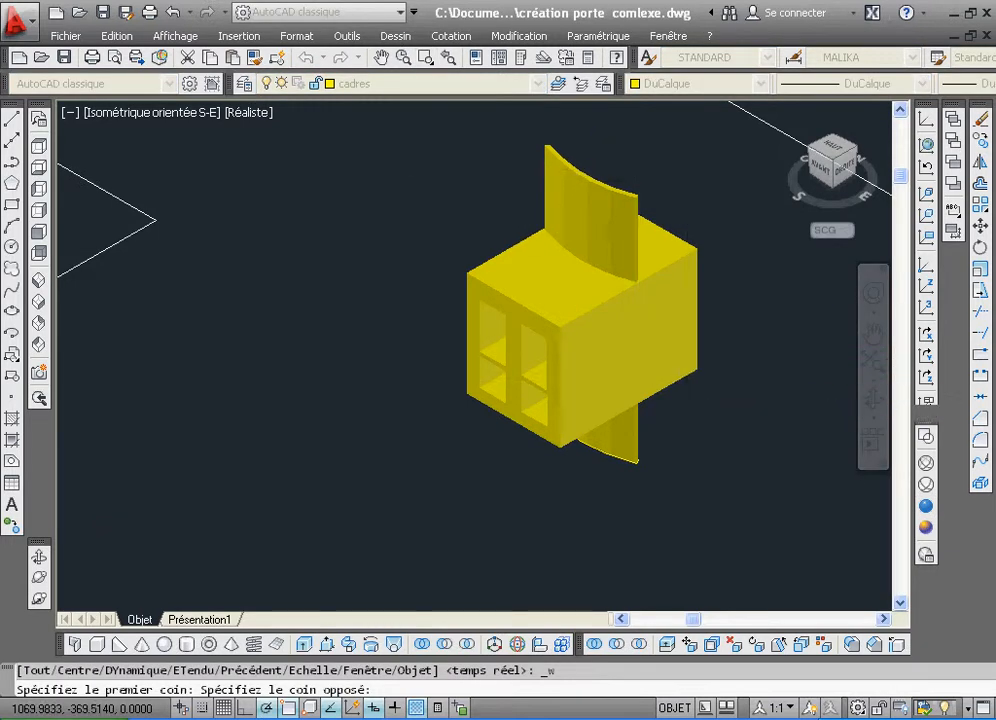
left_click(671, 408)
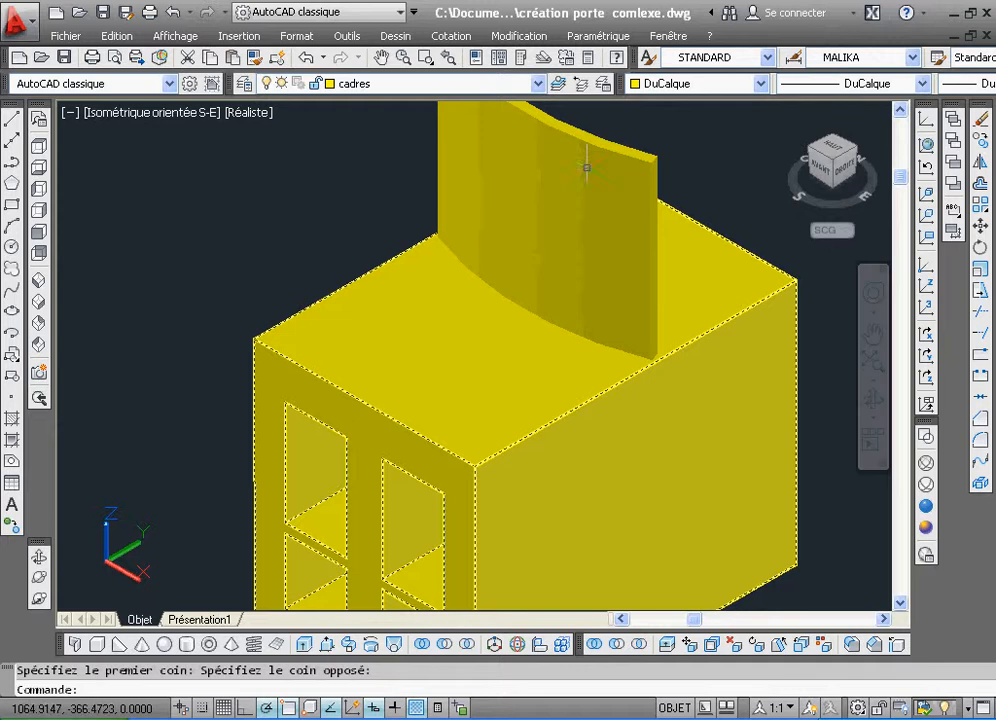
left_click(447, 59)
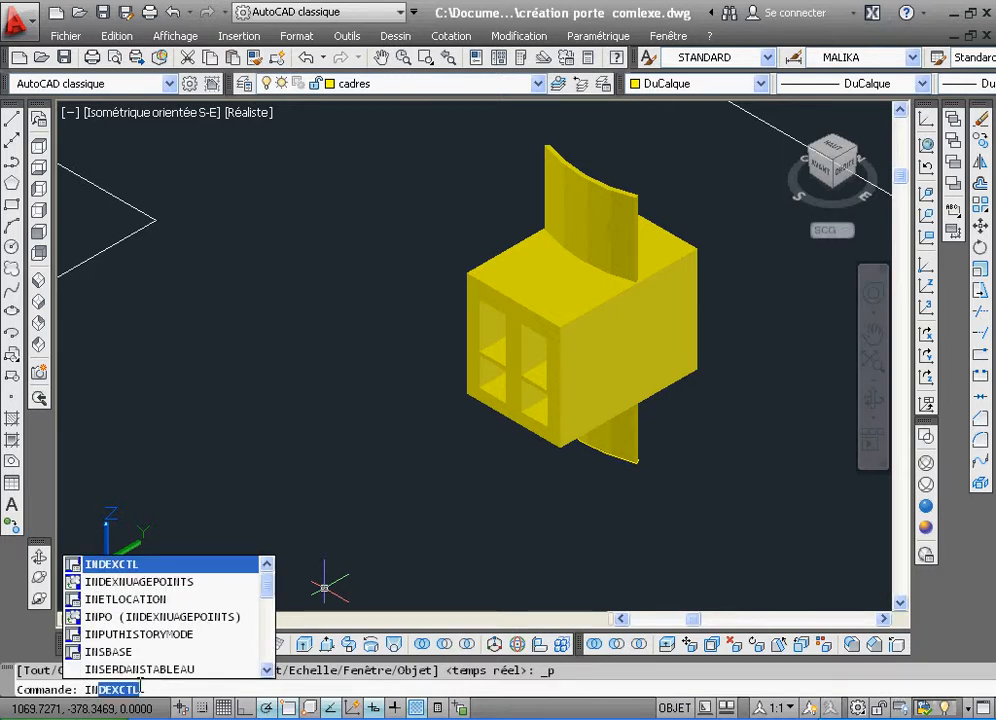
Run INTERFERENCE with the thickened frame as first set and the curved panel as second, keeping the created interference solid on closing
type("T")
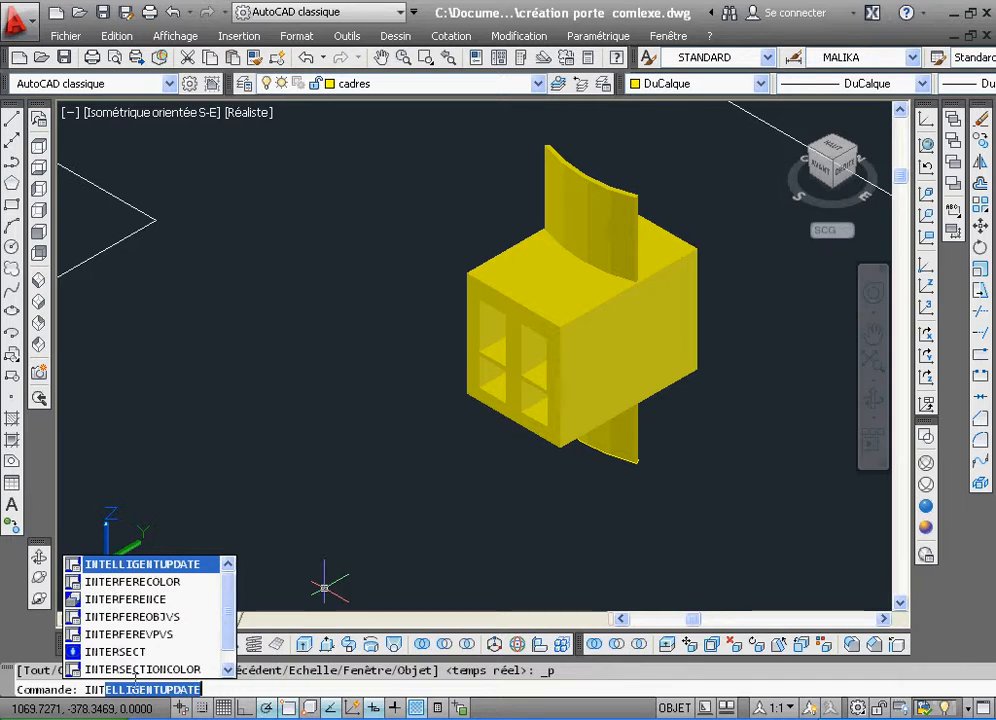
left_click(138, 599)
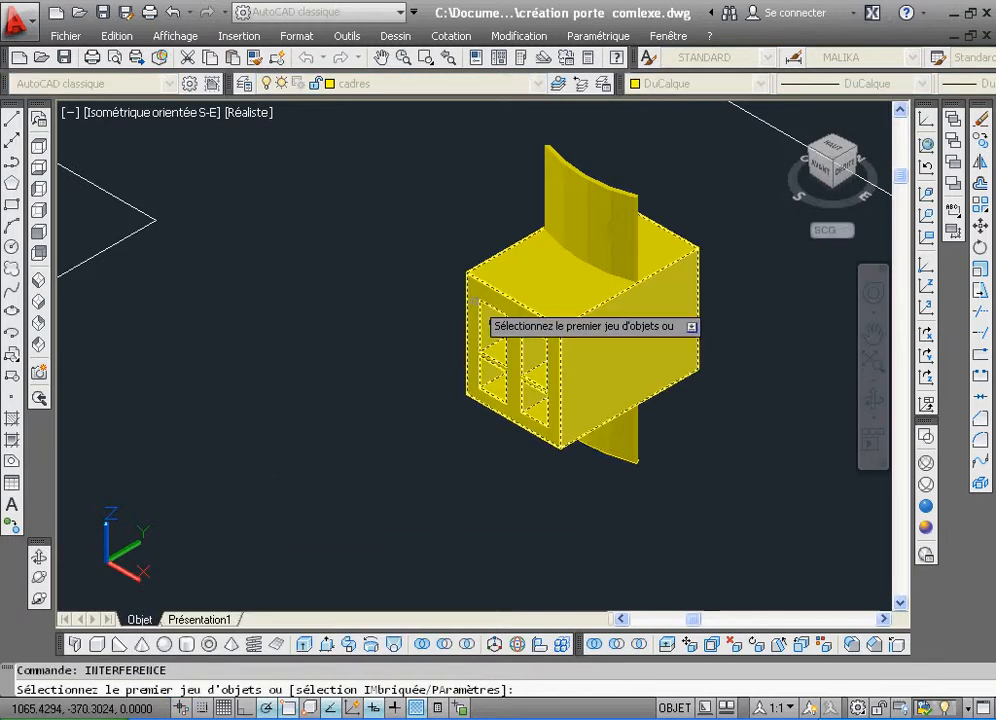
left_click(483, 285)
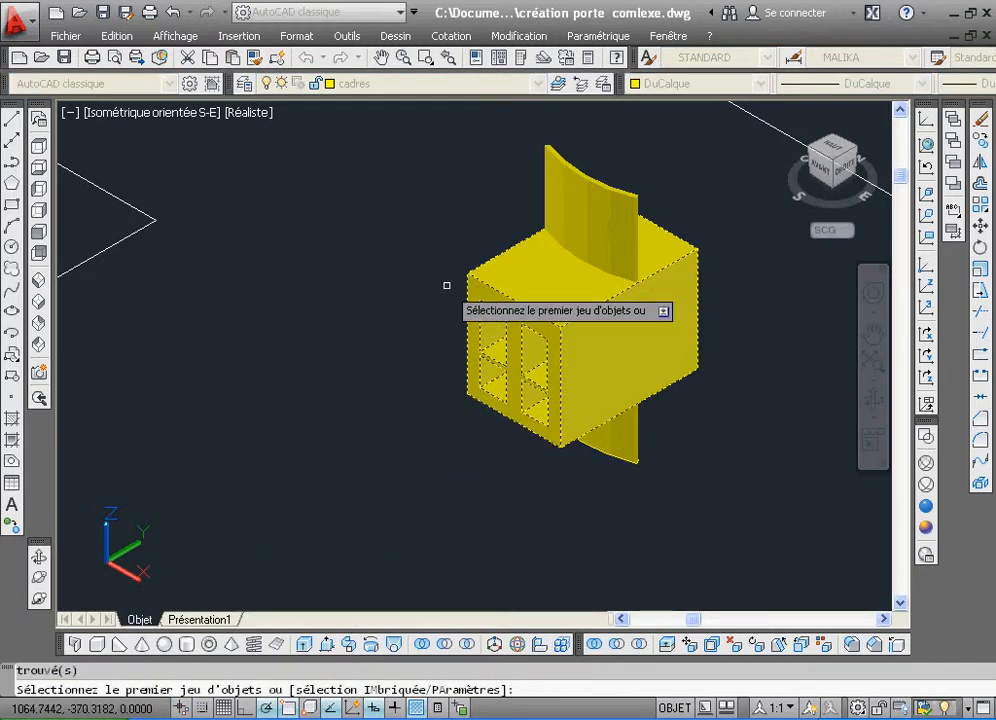
right_click(449, 295)
left_click(487, 298)
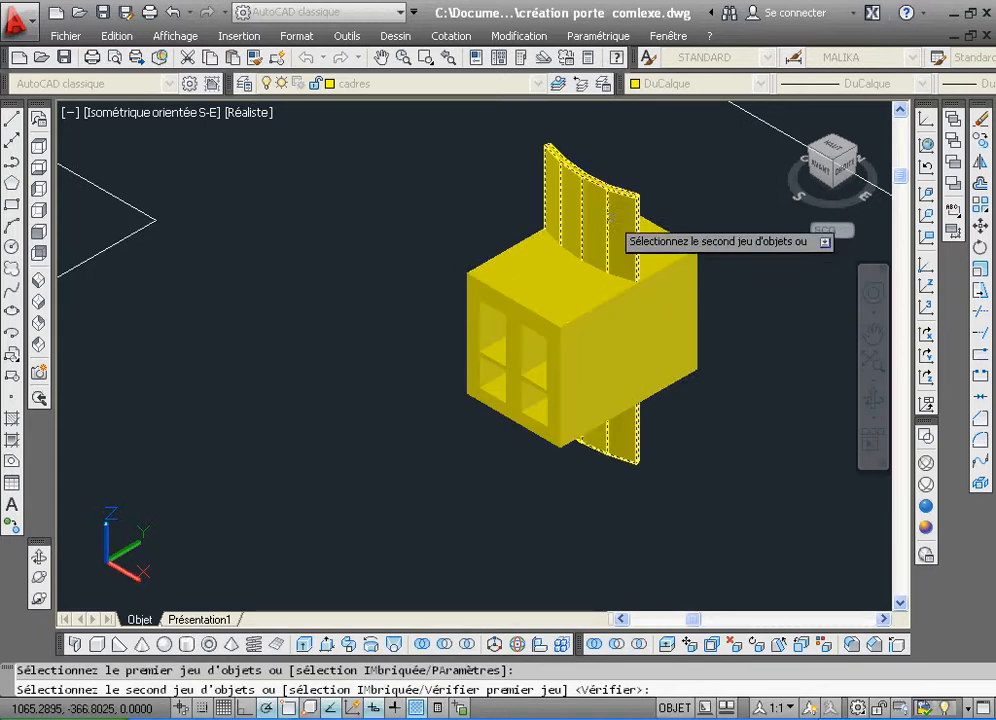
left_click(627, 197)
right_click(627, 197)
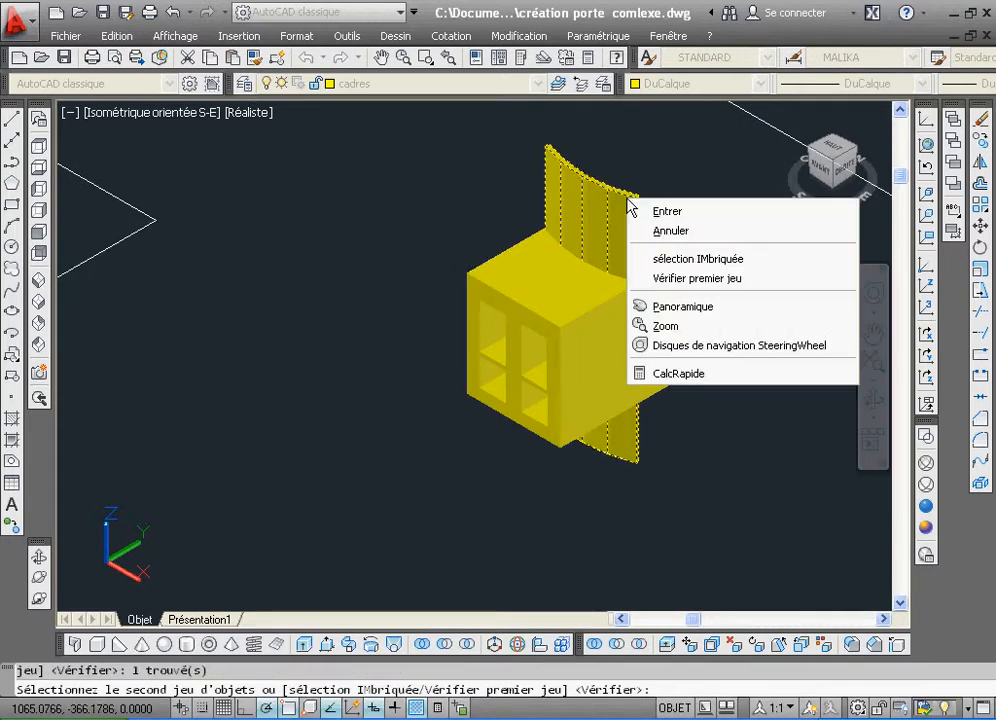
left_click(645, 212)
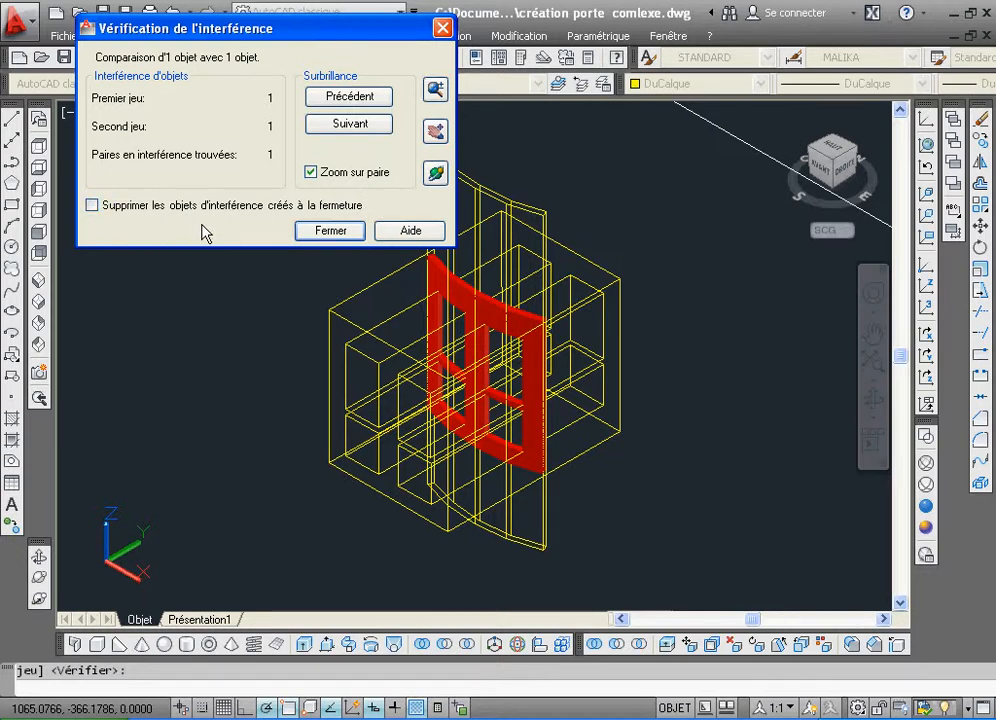
left_click(317, 231)
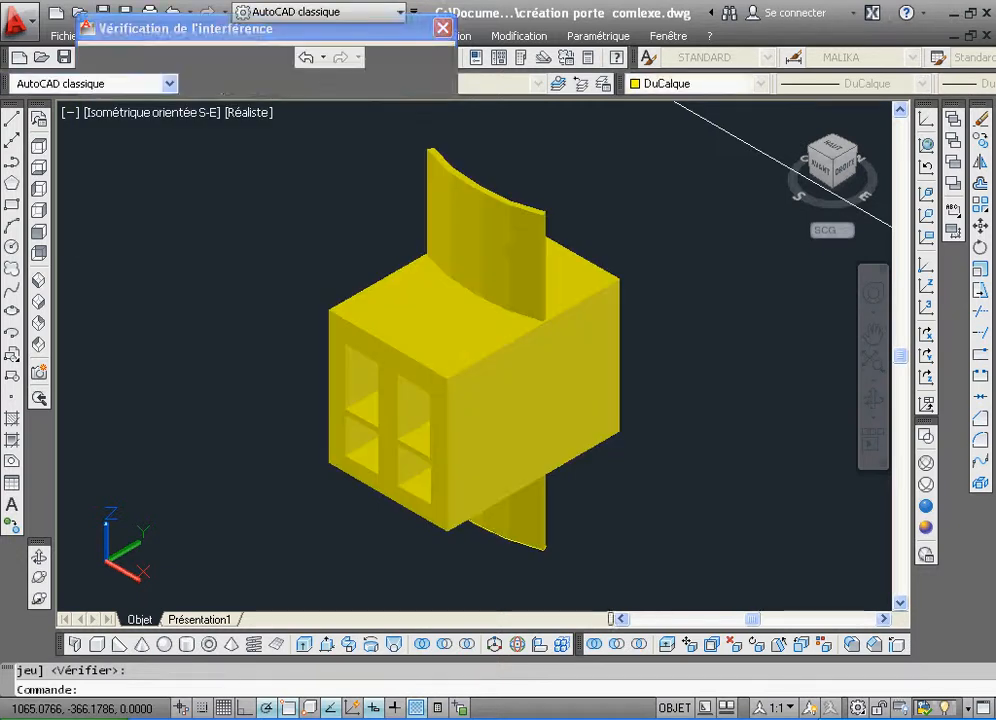
Erase the curved panel and the thickened frame block, leaving the curved door frame solid
left_click(522, 305)
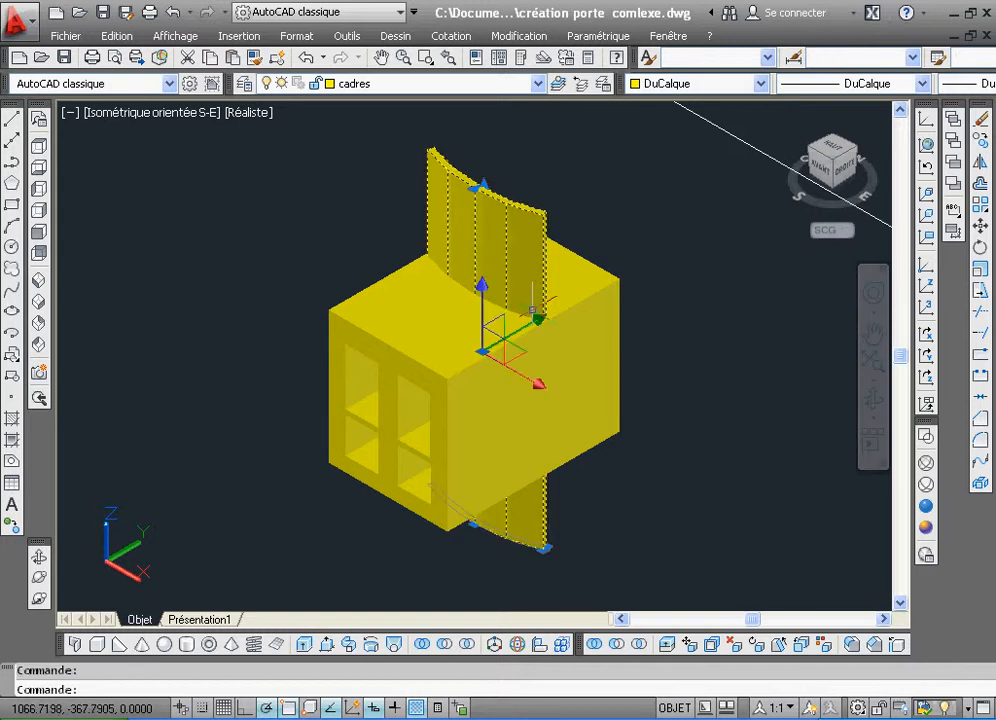
left_click(370, 282)
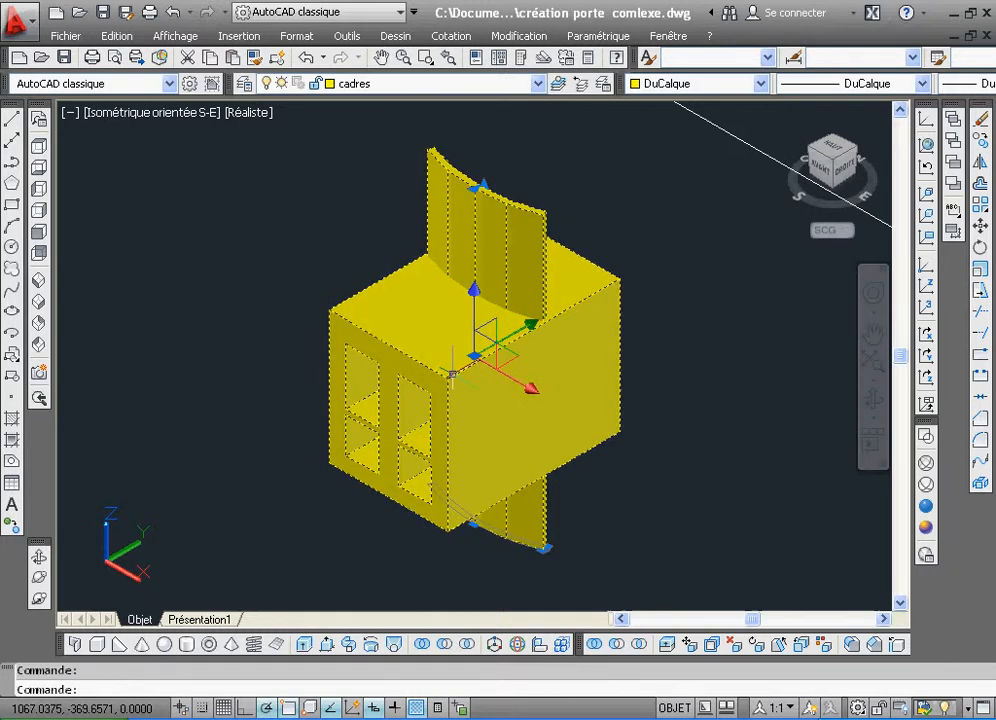
left_click(982, 124)
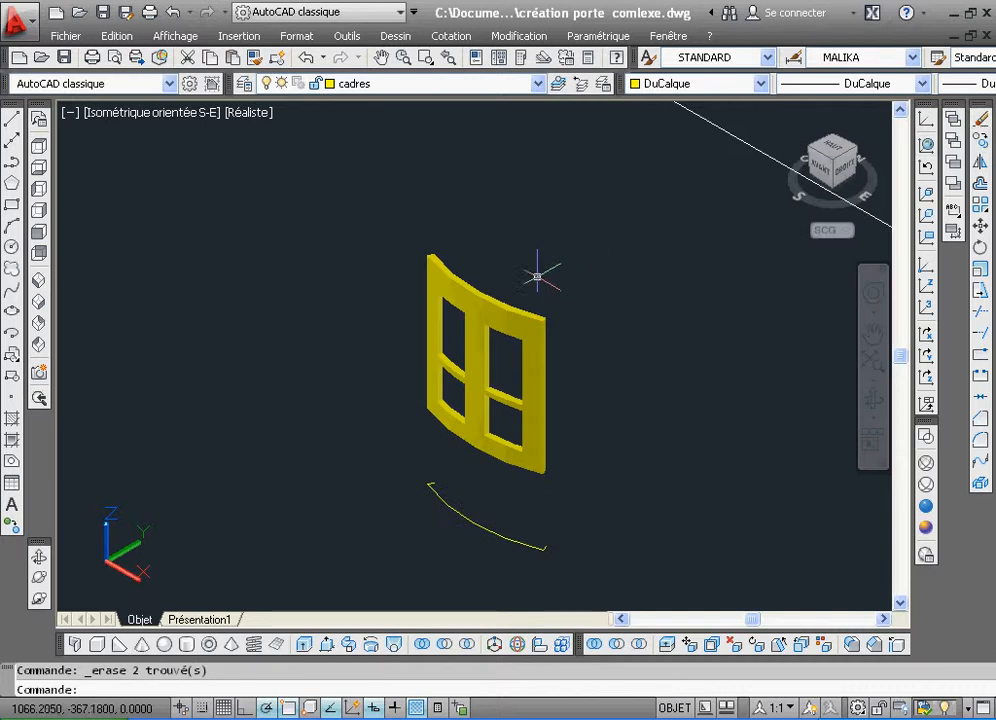
left_click(447, 433)
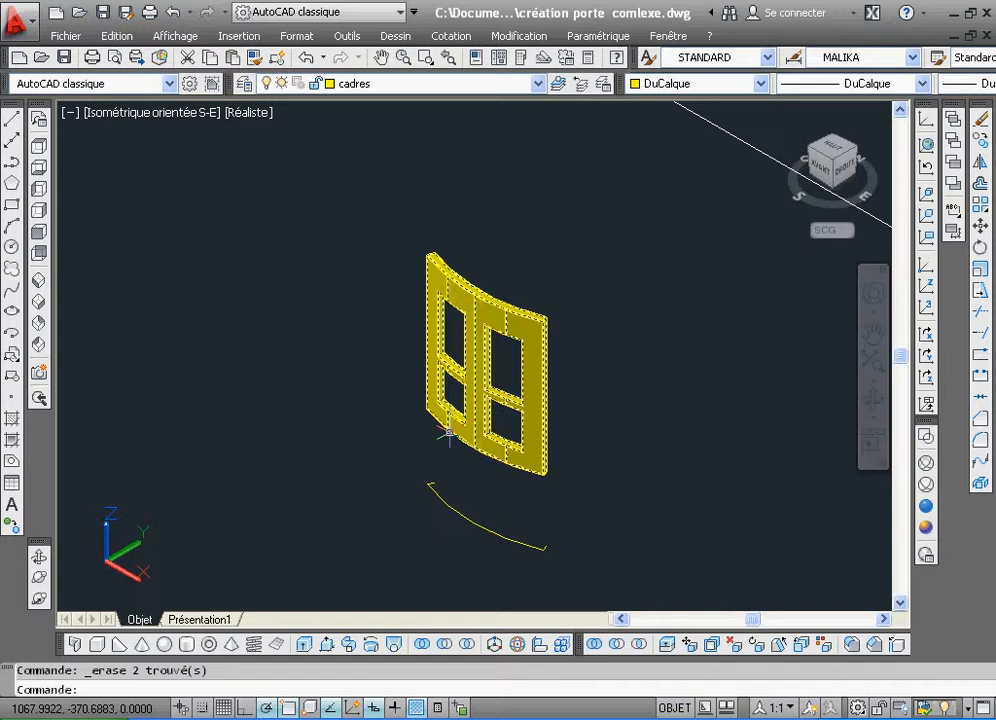
key("Escape")
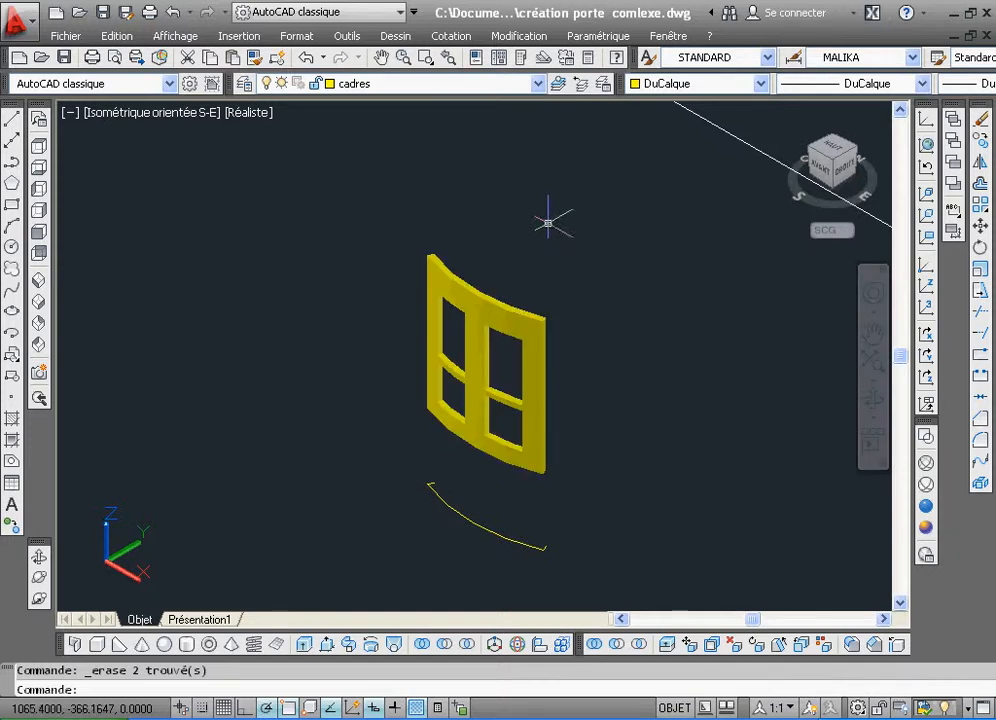
Display the curved door frame in the 2D wireframe visual style
left_click(424, 57)
left_click(387, 222)
left_click(581, 463)
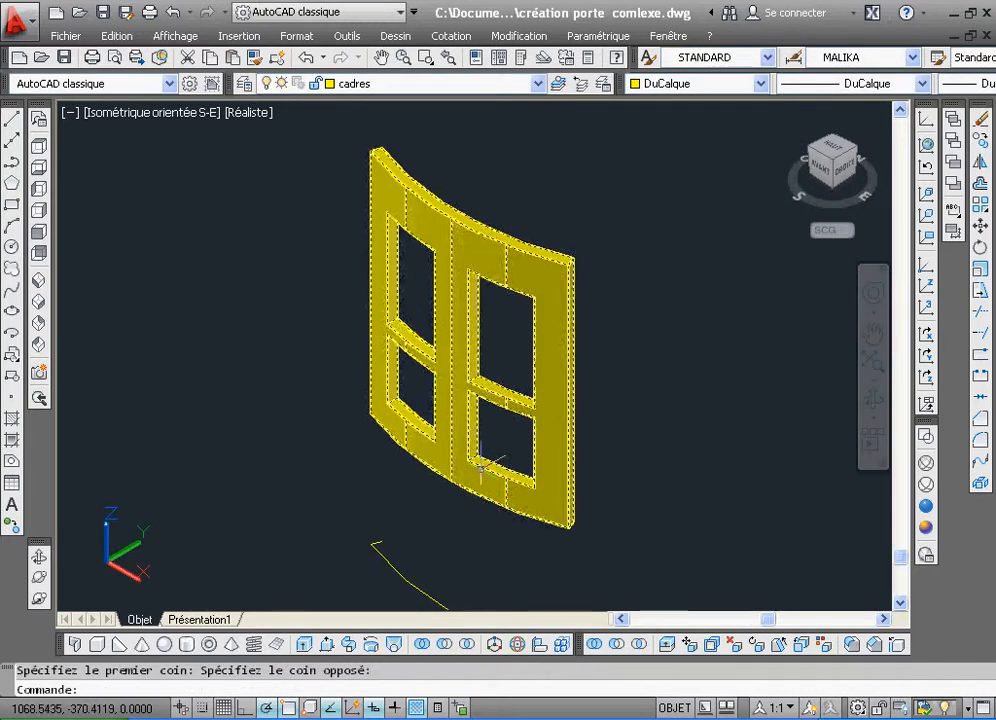
left_click(928, 438)
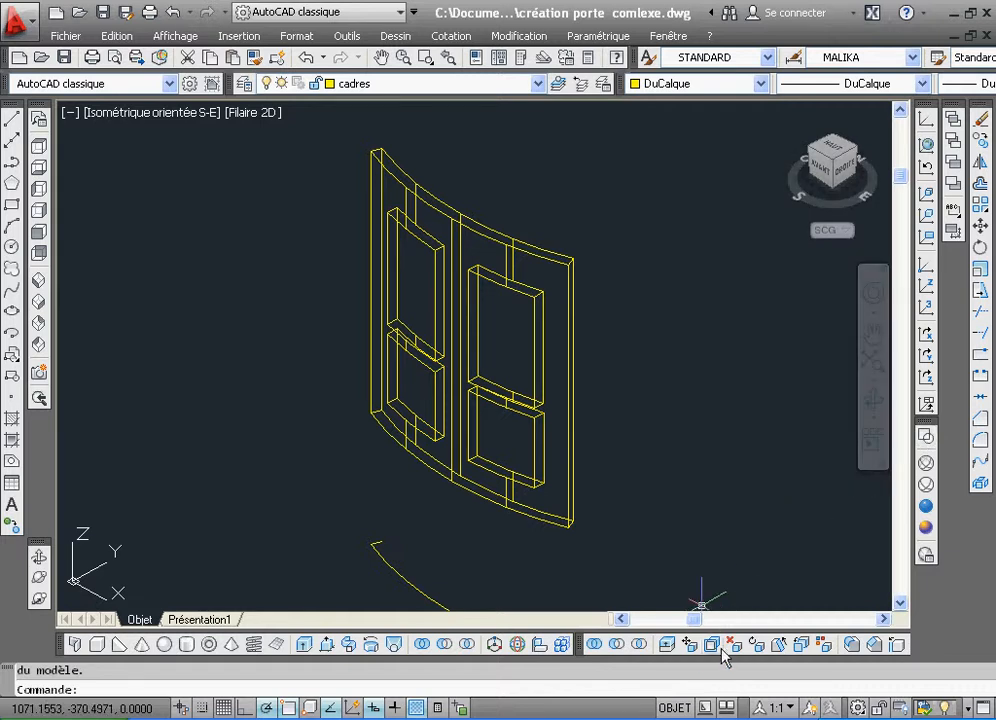
Copy only the curved door frame's bottom face to an empty spot beside it, removing the front face from the face selection
left_click(800, 647)
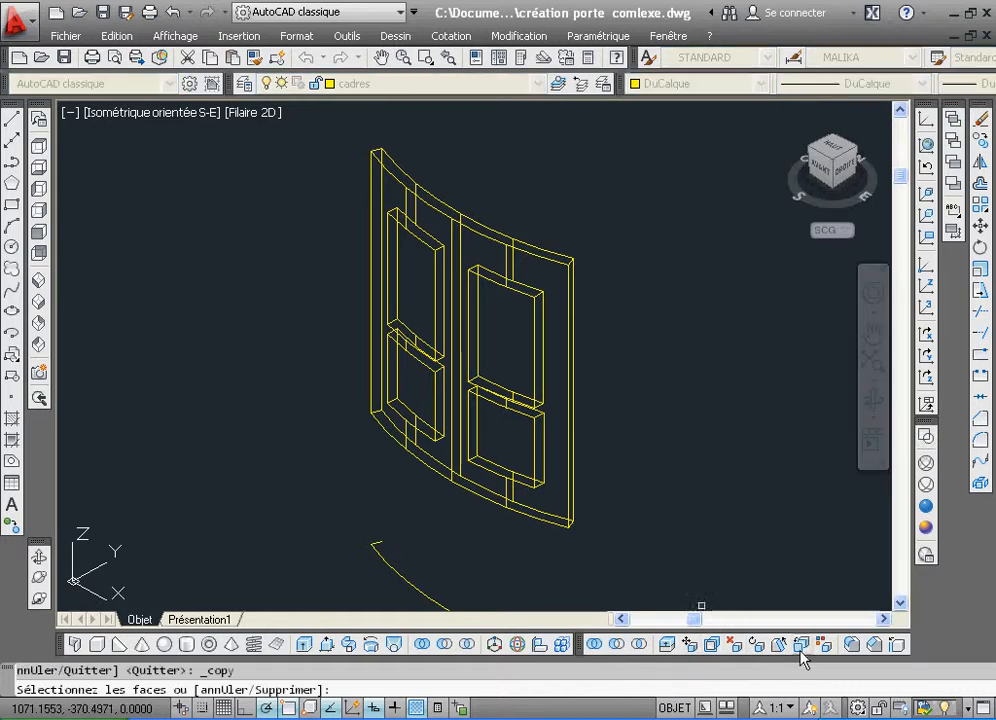
left_click(526, 513)
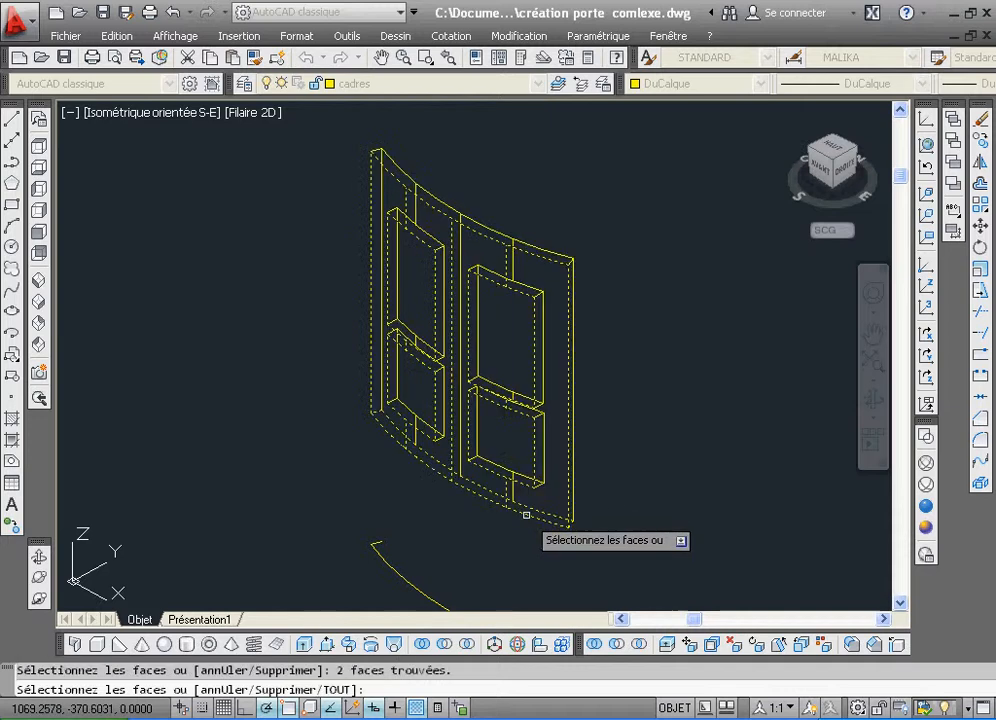
right_click(635, 453)
left_click(690, 558)
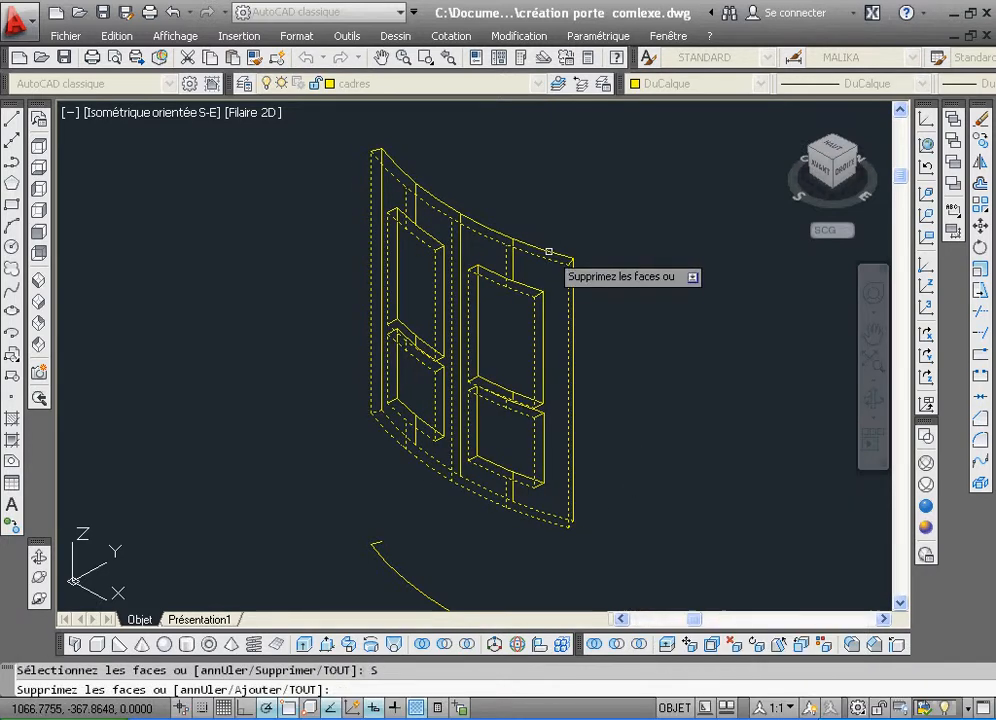
left_click(548, 257)
right_click(548, 257)
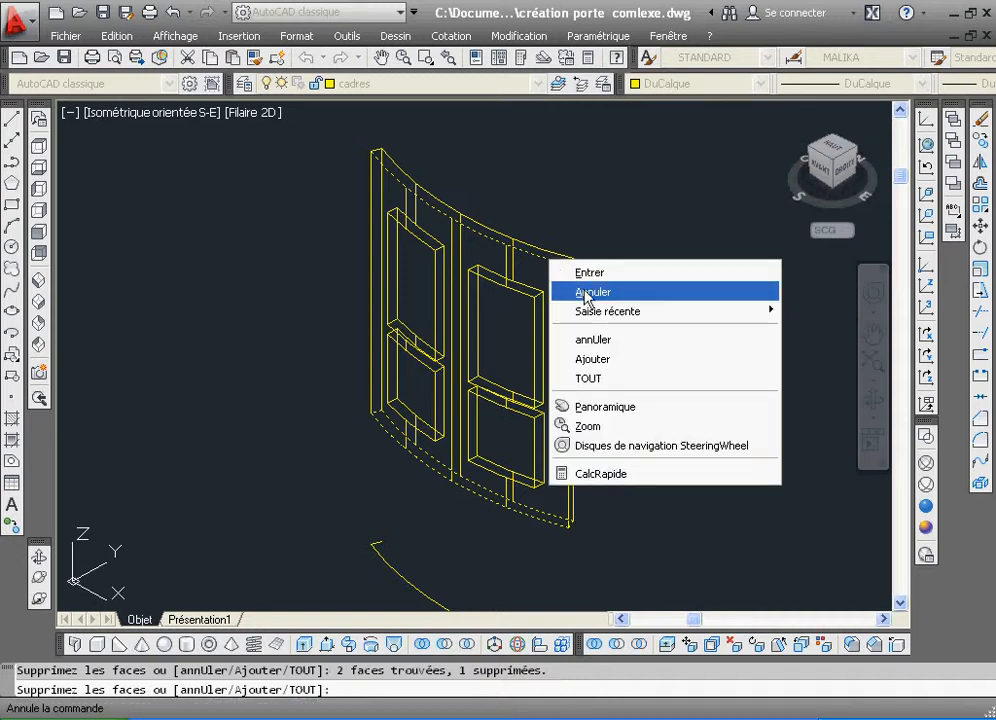
left_click(582, 271)
left_click(567, 525)
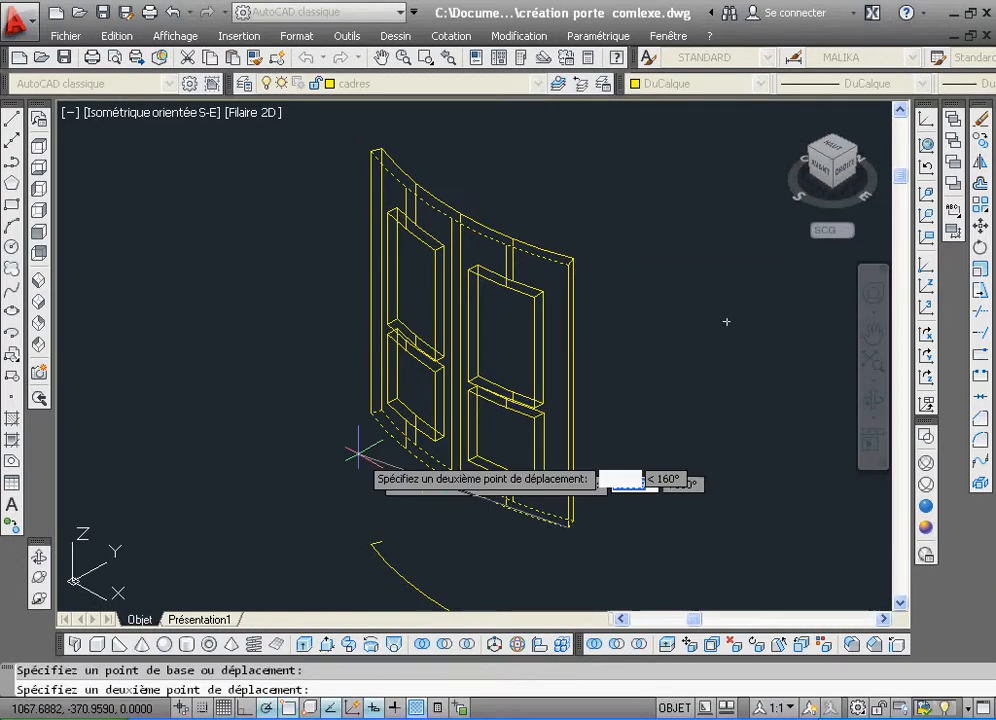
left_click(231, 467)
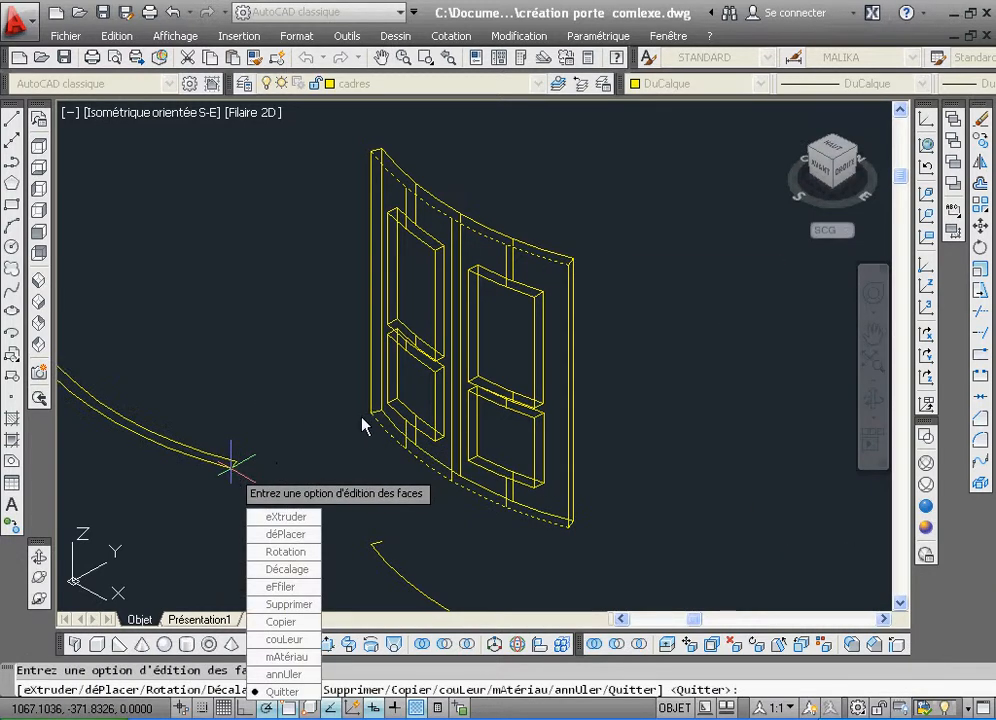
key("Escape")
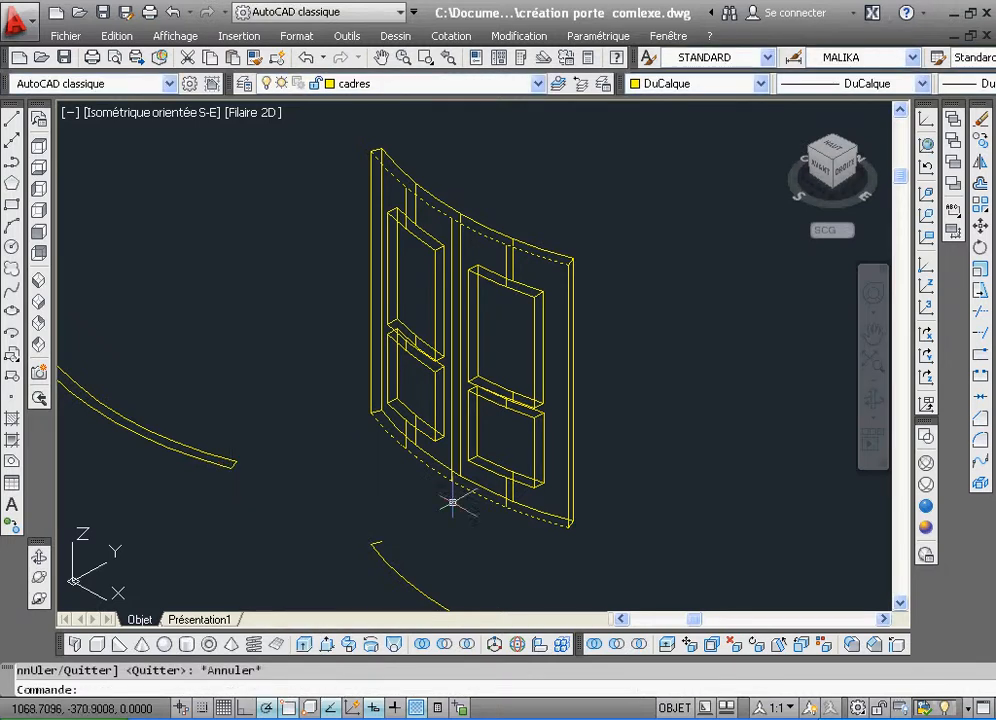
Explode the copied curved bottom face into its separate outline edges
left_click(451, 58)
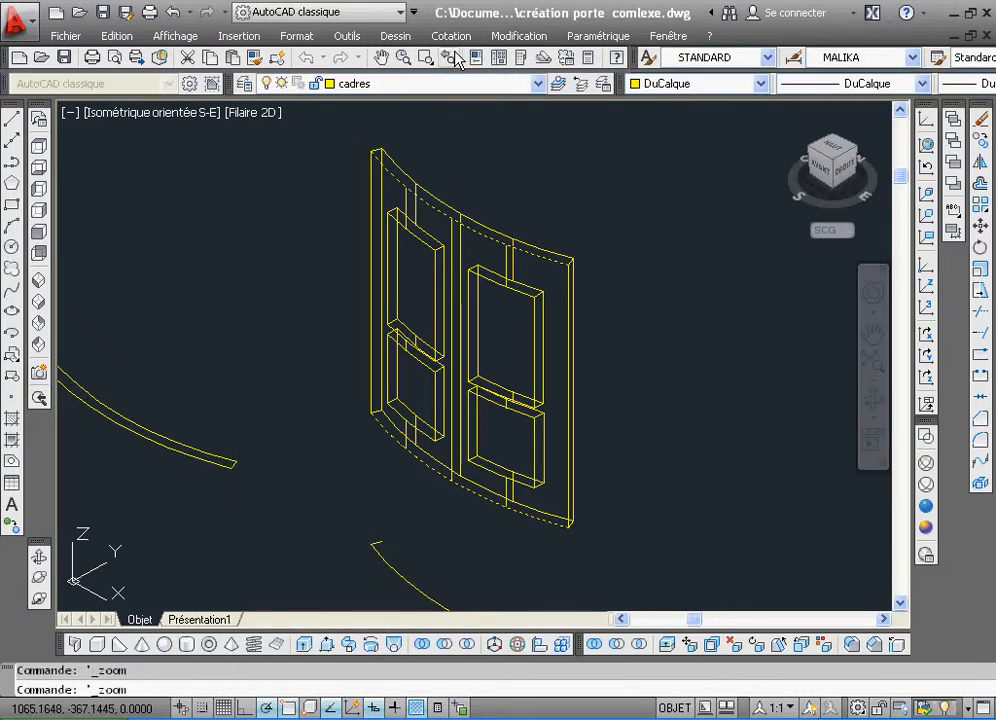
left_click(451, 58)
left_click(427, 58)
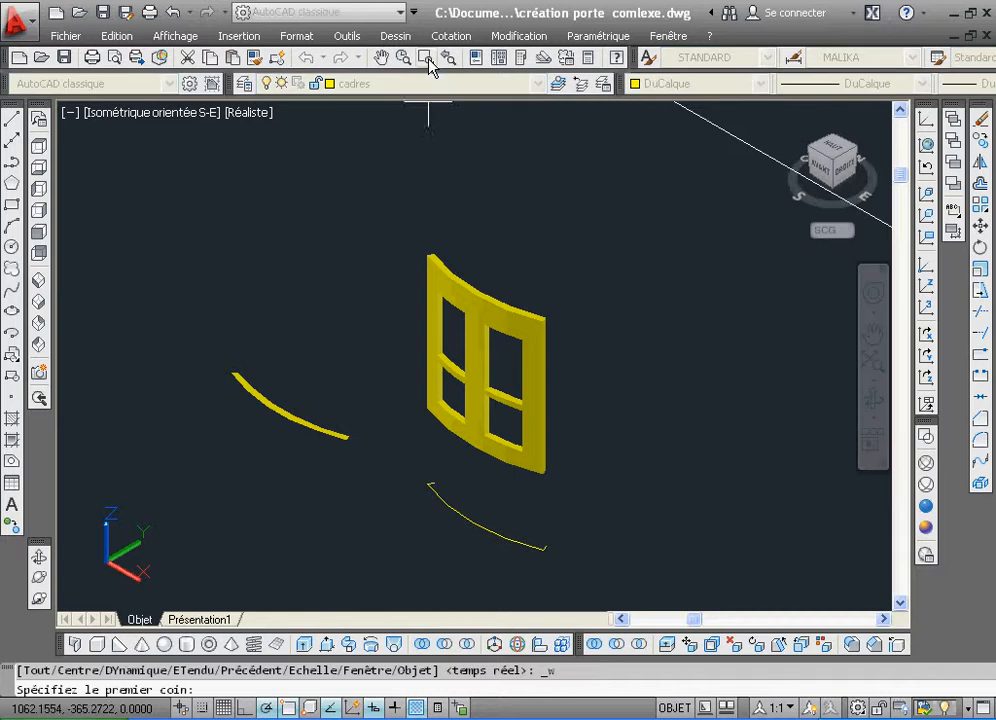
left_click(204, 322)
left_click(396, 489)
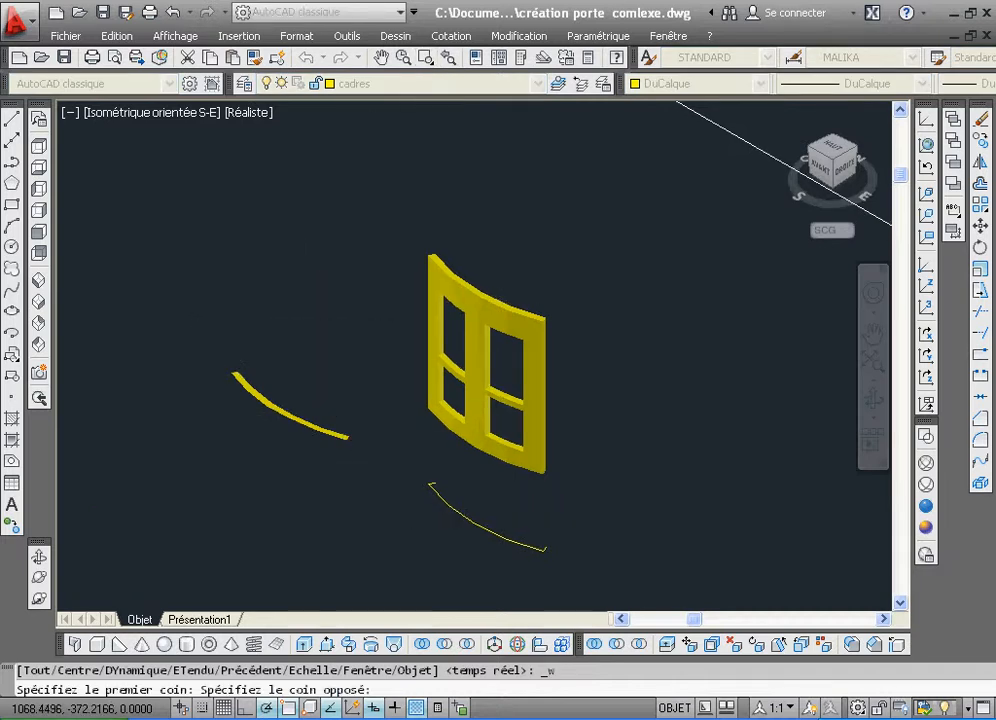
left_click(980, 484)
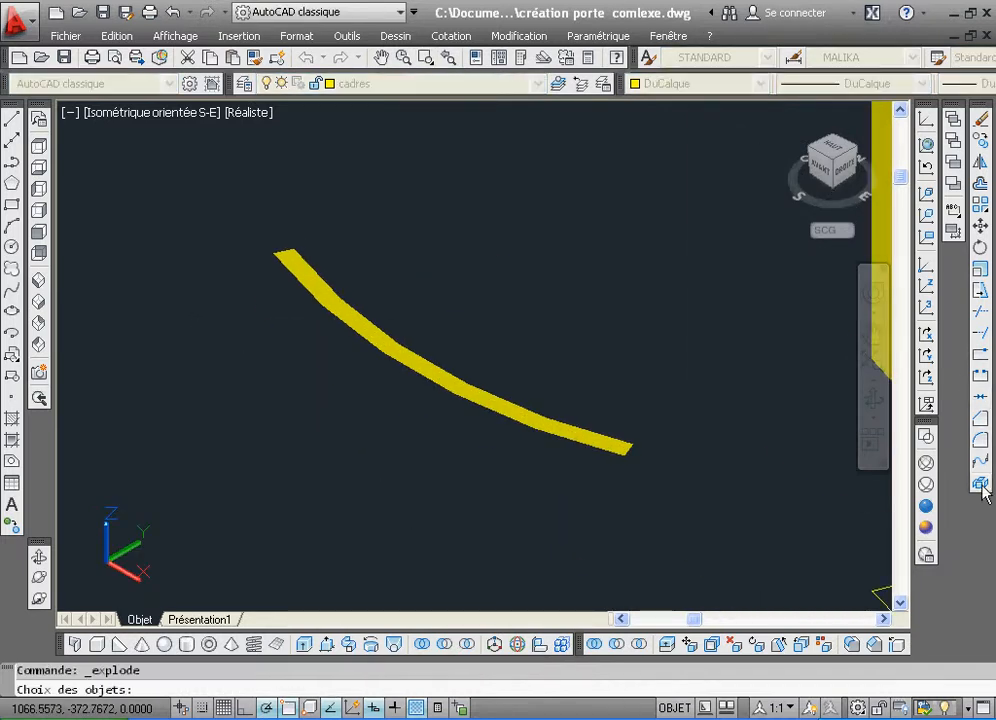
left_click(656, 355)
left_click(497, 472)
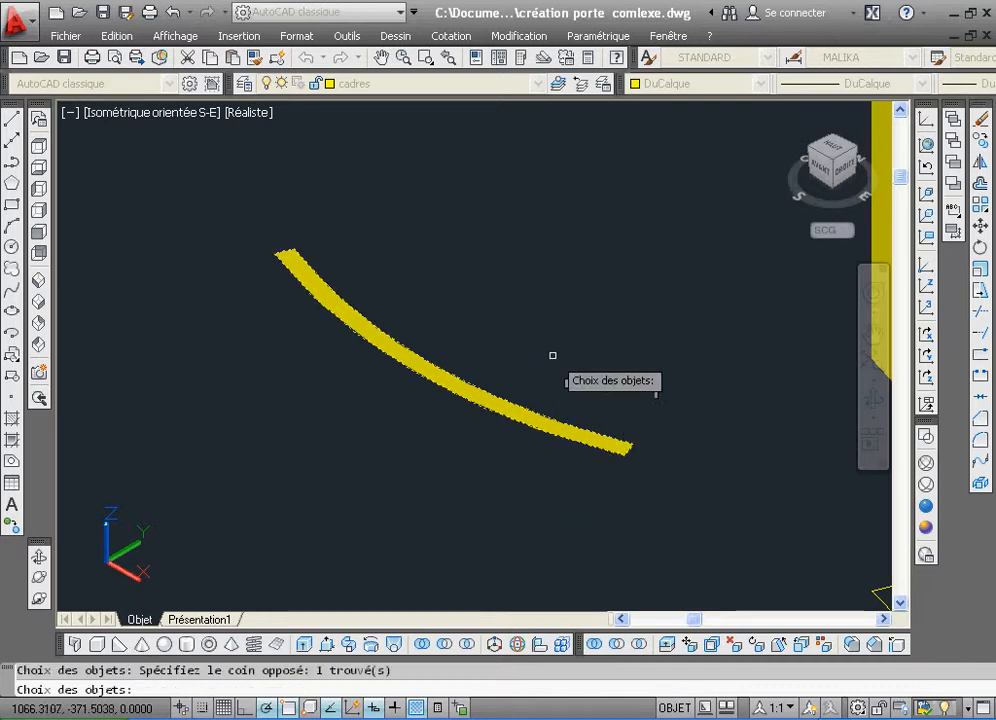
key("Return")
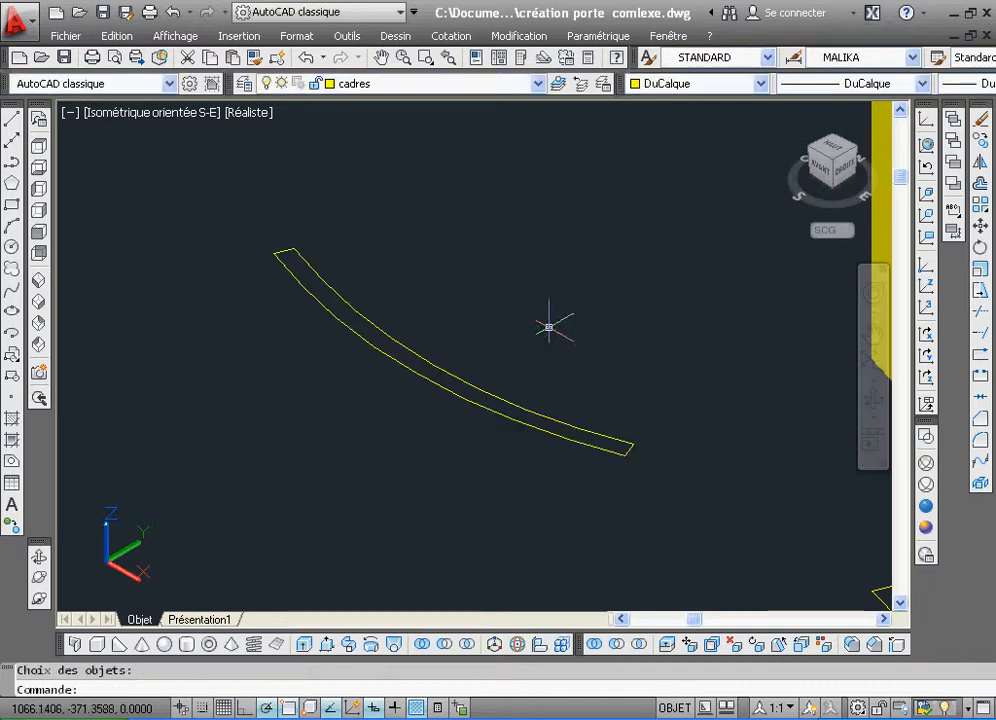
Offset the inner long arc of the exploded outline by 0.01 toward the outer arc
left_click(427, 57)
left_click(247, 194)
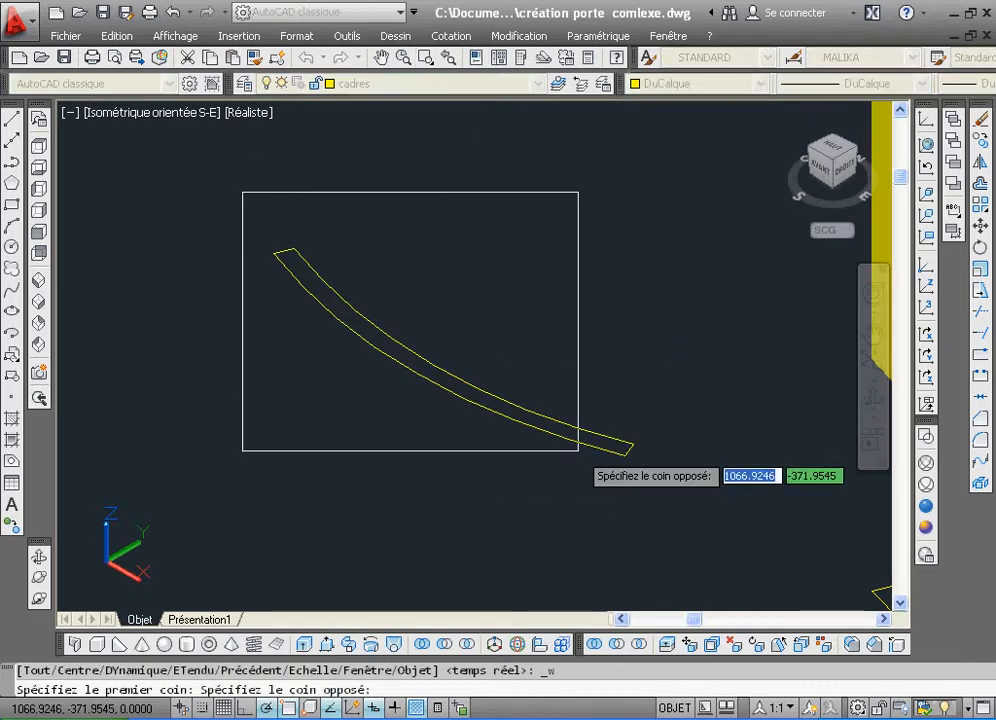
left_click(665, 490)
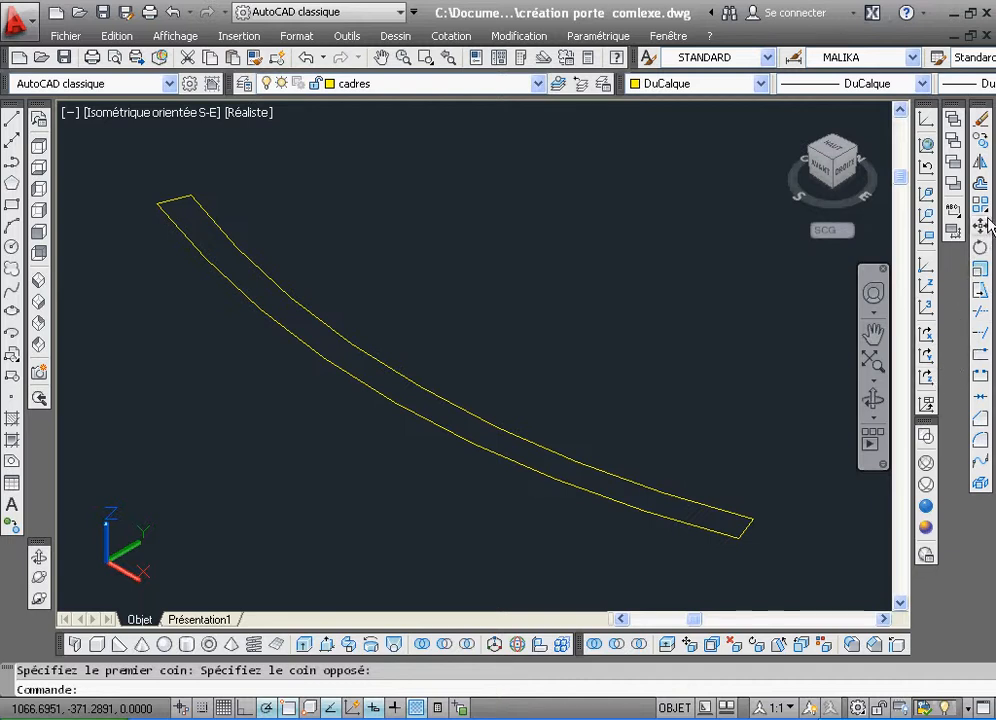
left_click(981, 188)
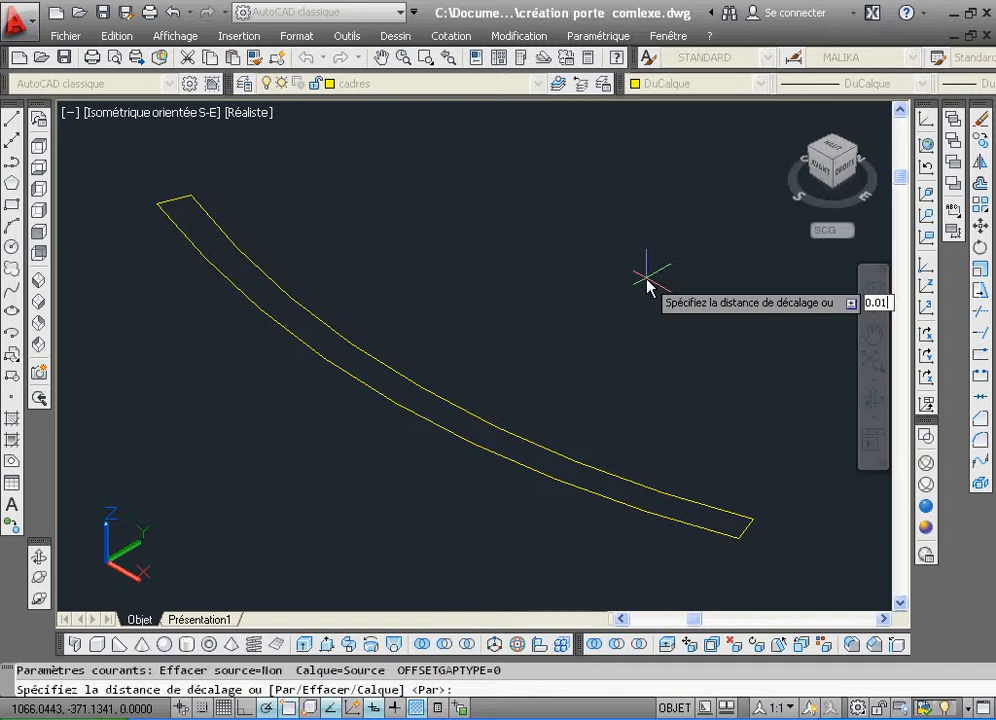
key("Return")
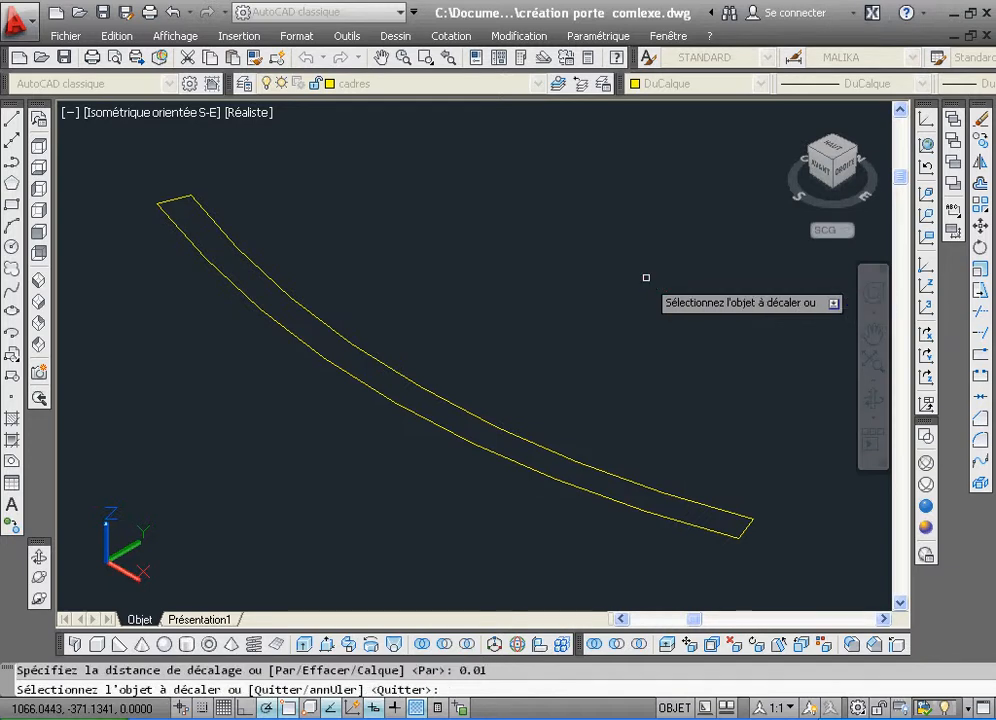
left_click(499, 422)
left_click(406, 486)
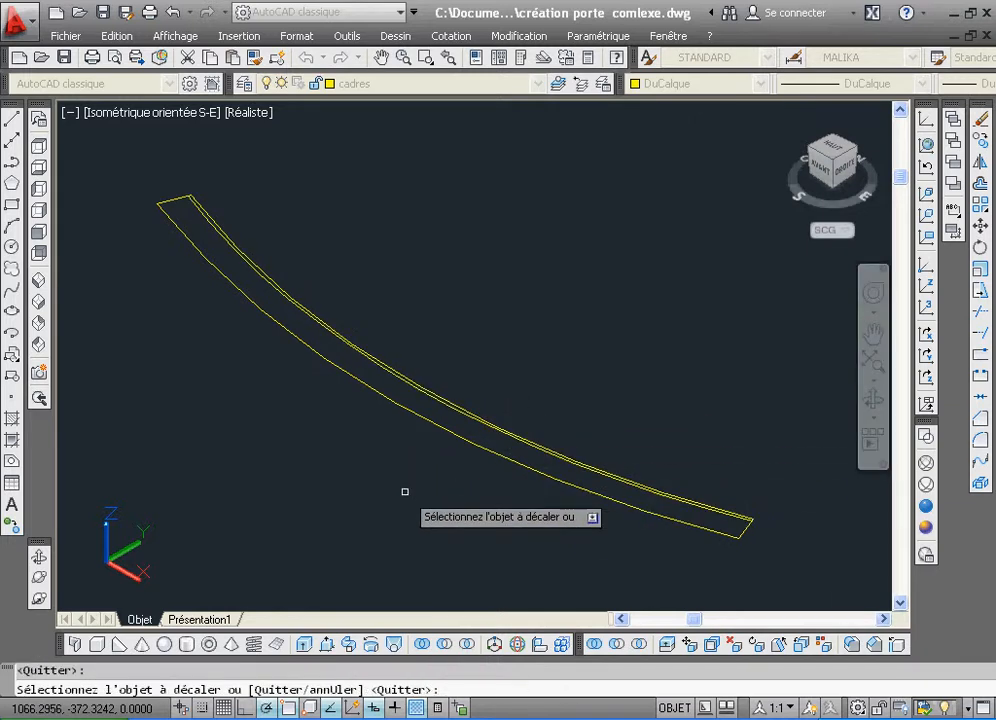
right_click(490, 331)
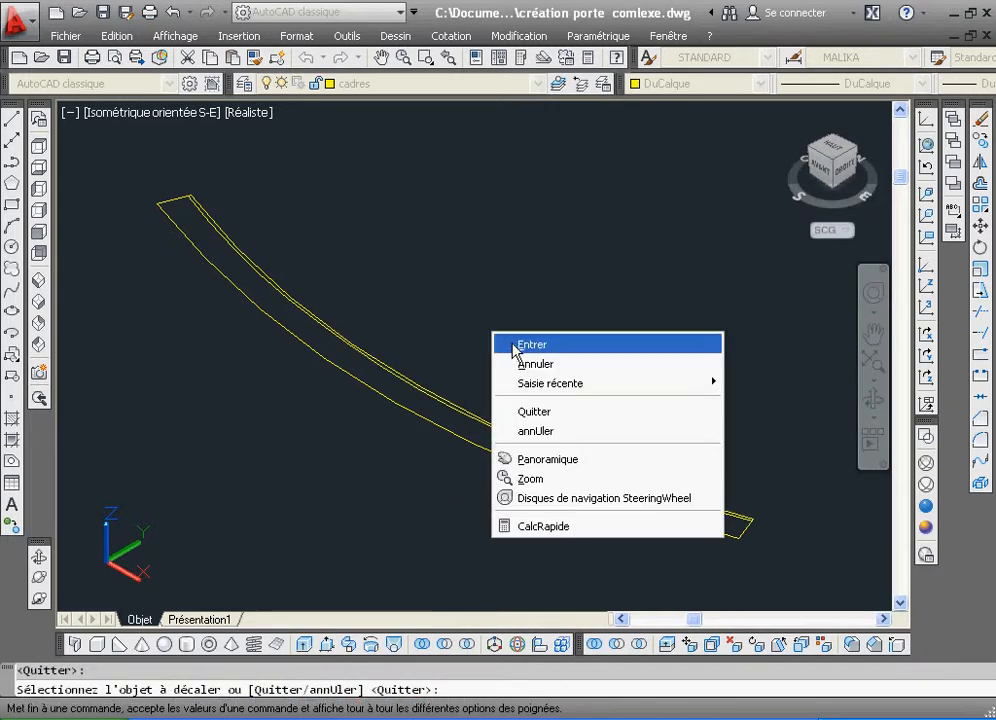
left_click(516, 347)
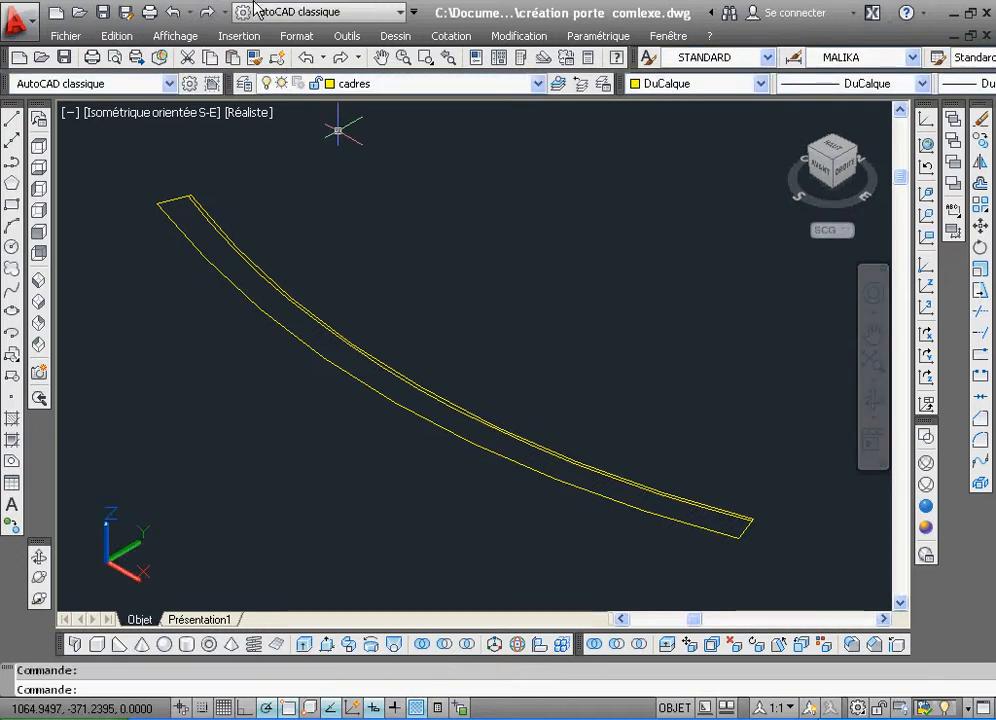
Try to create a polyline boundary by picking an internal point between the inner long arc and its offset copy near mid-span
left_click(400, 37)
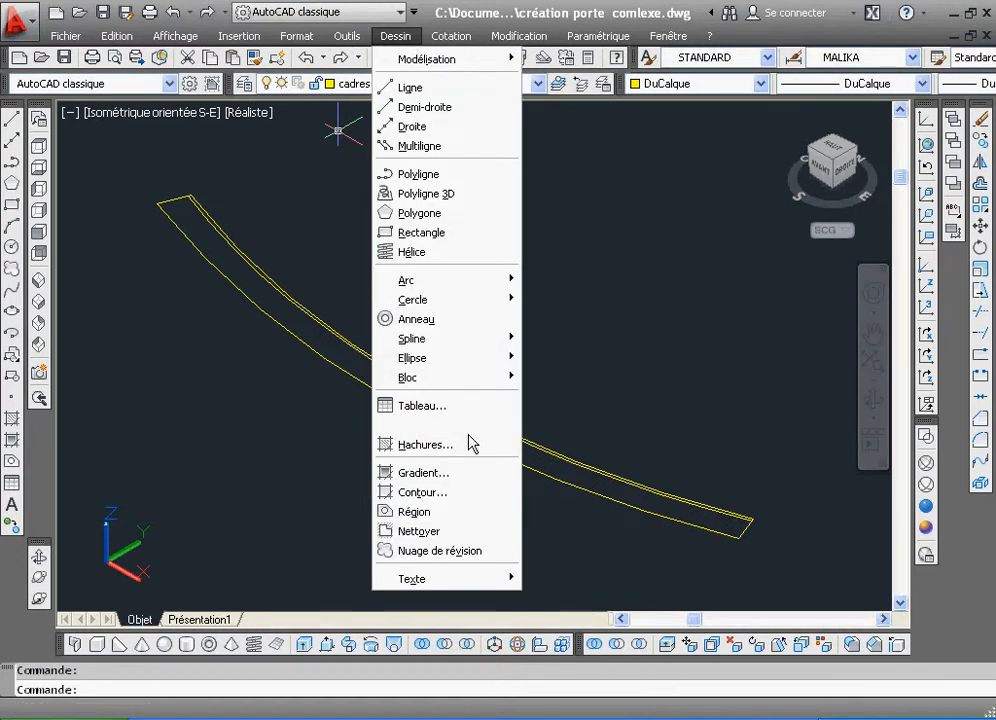
left_click(471, 496)
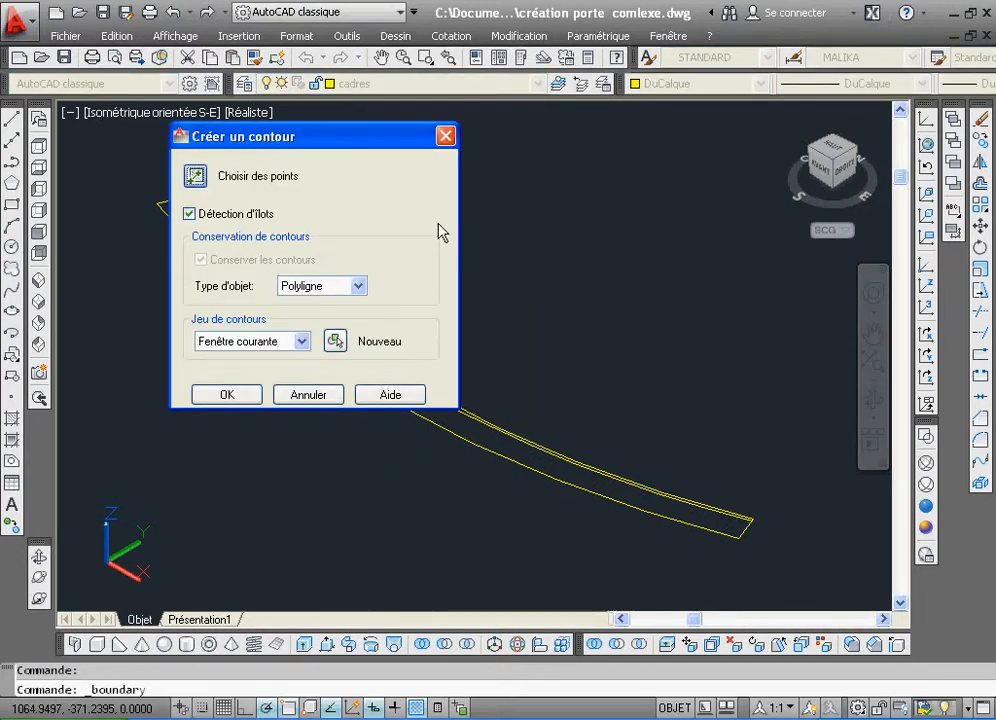
left_click(195, 177)
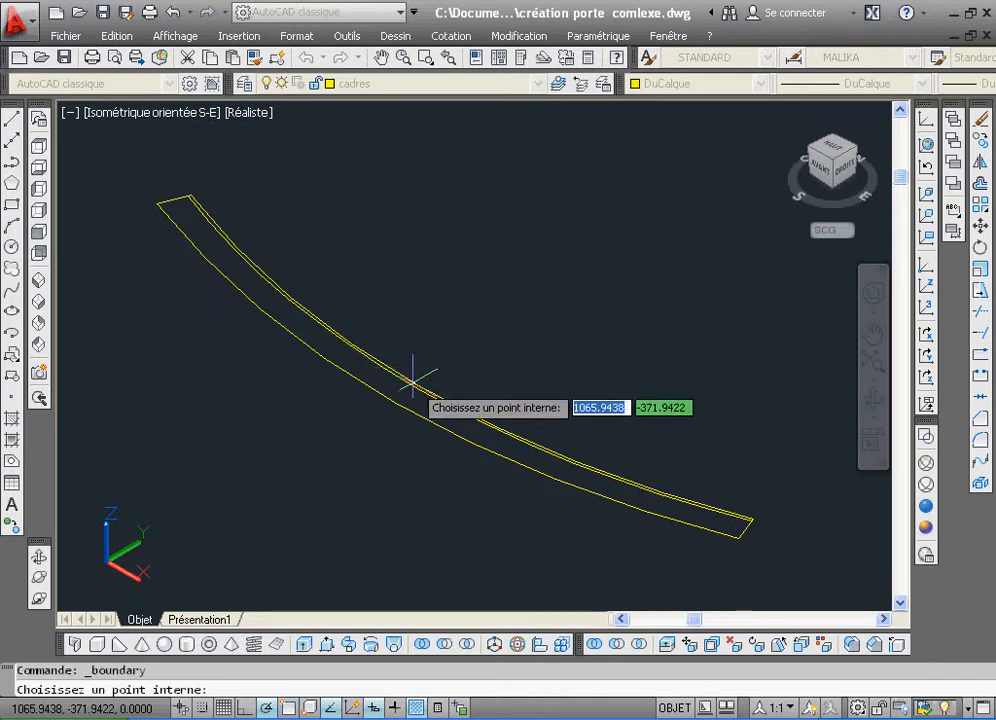
left_click(412, 383)
left_click(690, 420)
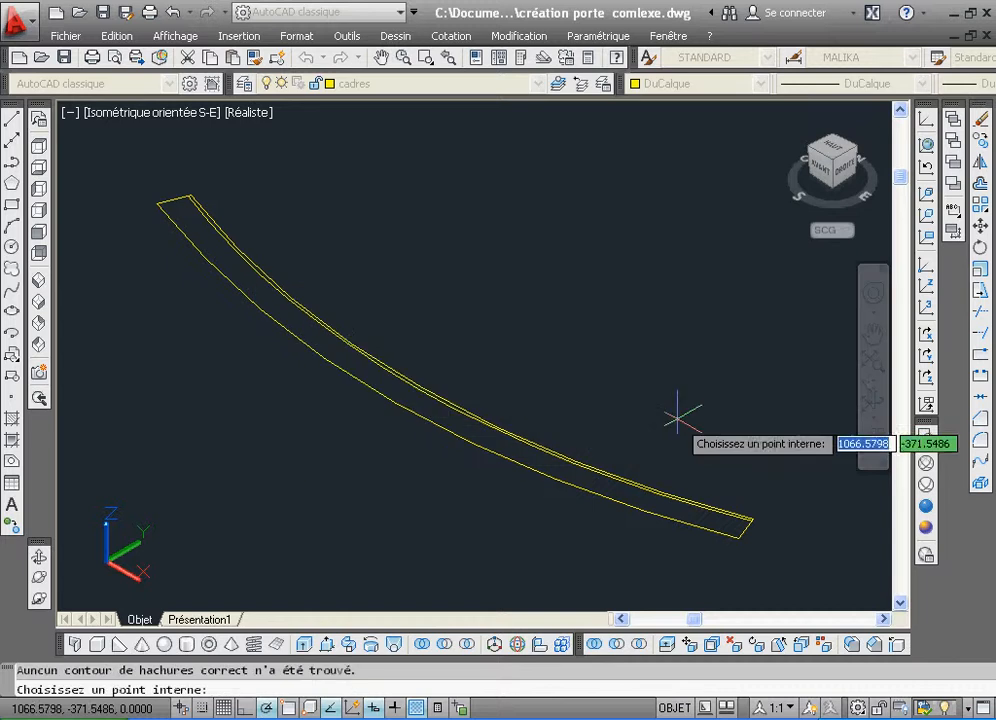
Try again to create a polyline boundary, picking an internal point in the thin strip near its upper end
left_click(427, 58)
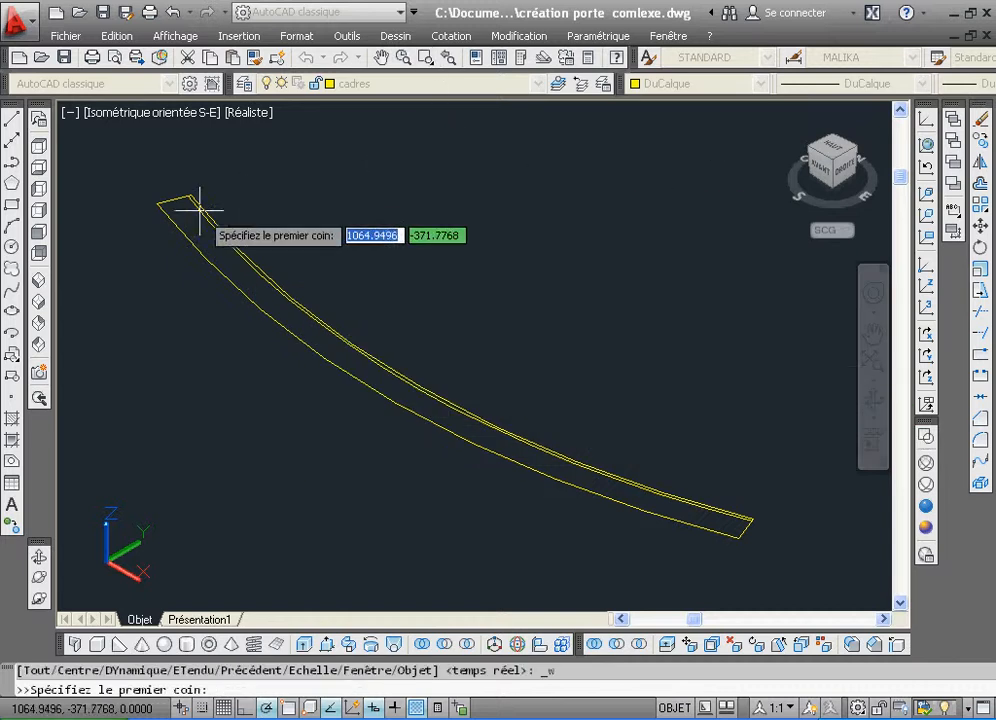
left_click(180, 165)
left_click(494, 390)
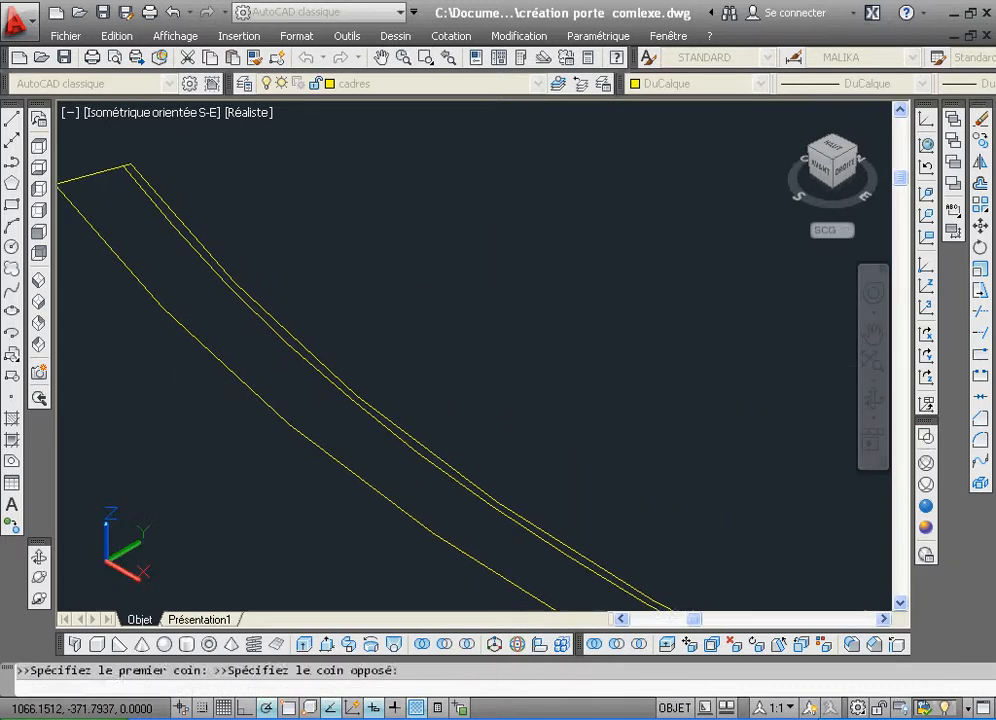
left_click(396, 36)
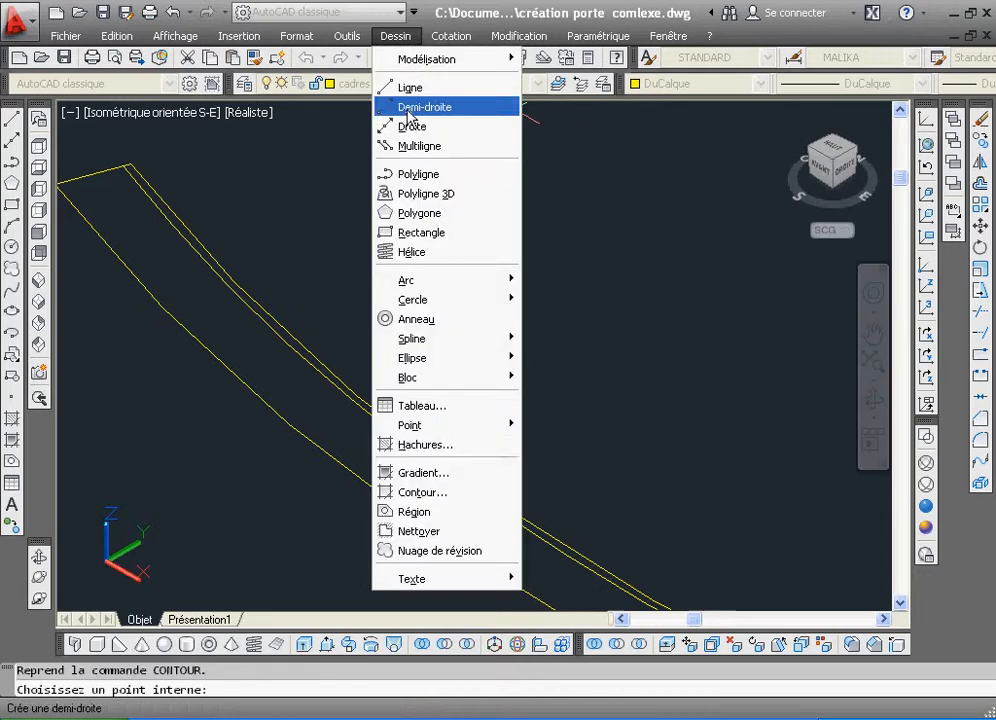
left_click(458, 478)
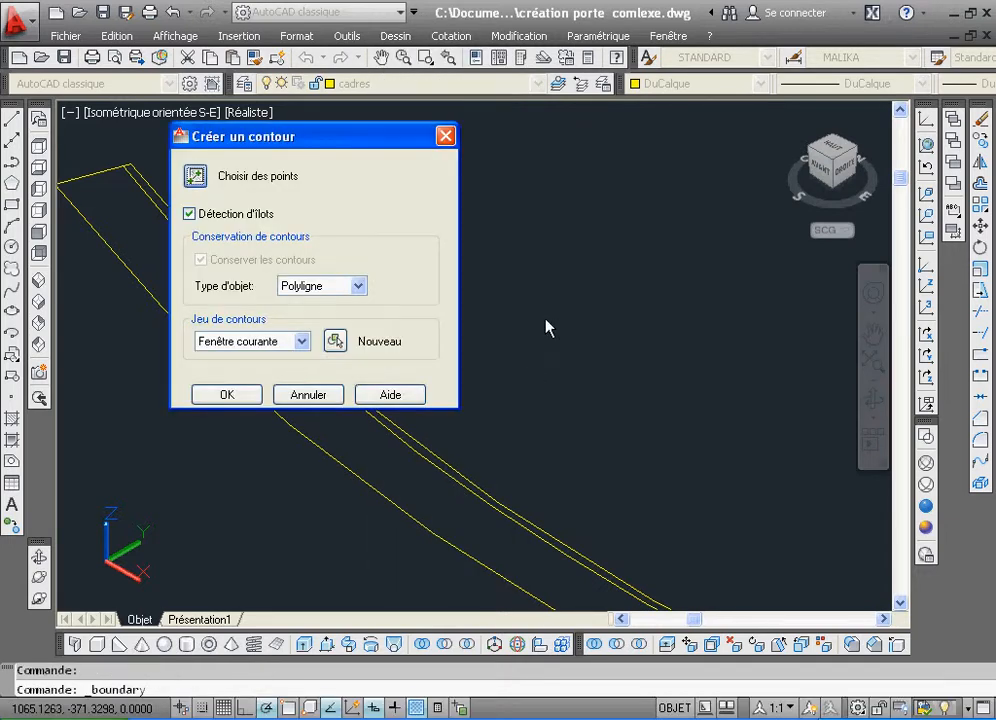
left_click(197, 176)
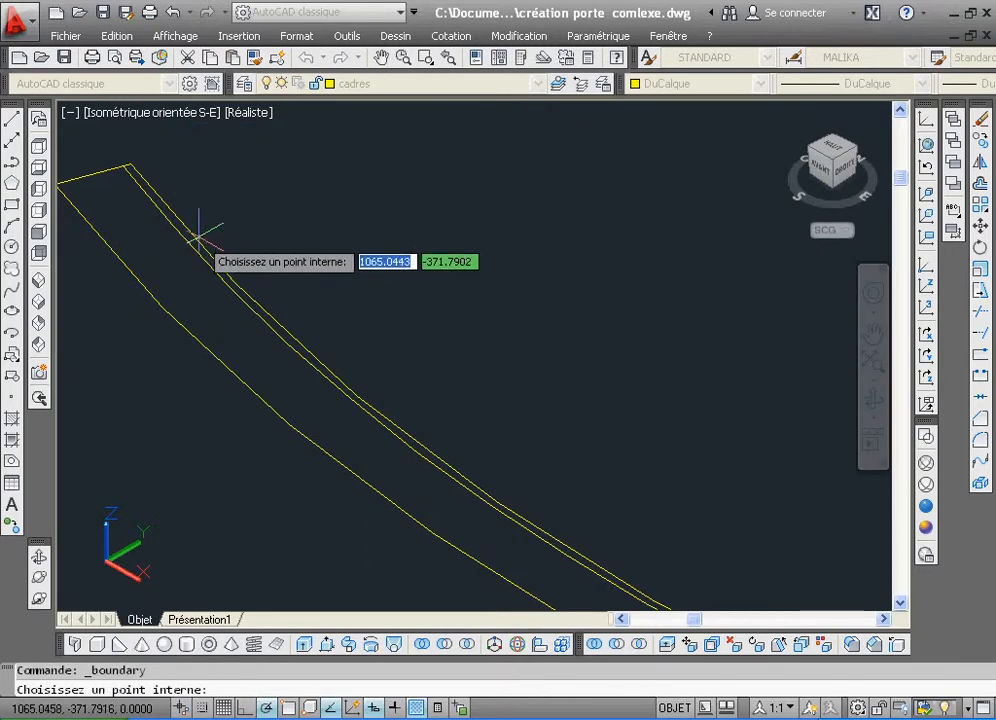
left_click(199, 250)
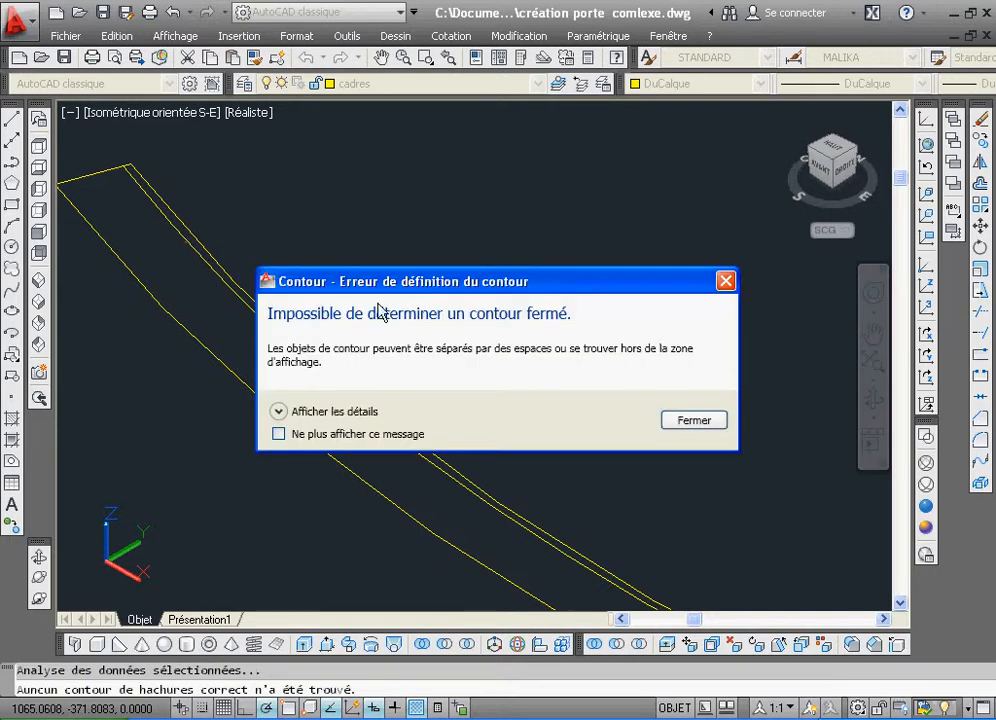
left_click(693, 420)
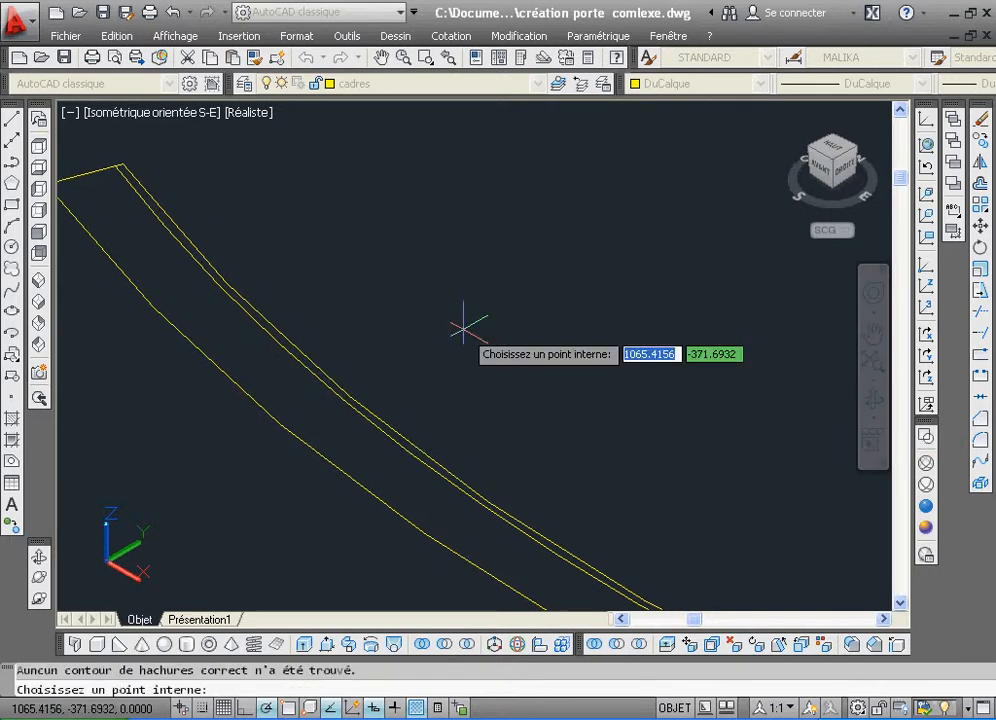
Start a polyline with a short straight segment across the thin strip's upper end, joining the ends of the inner arc and its offset
left_click(117, 165)
left_click(117, 164)
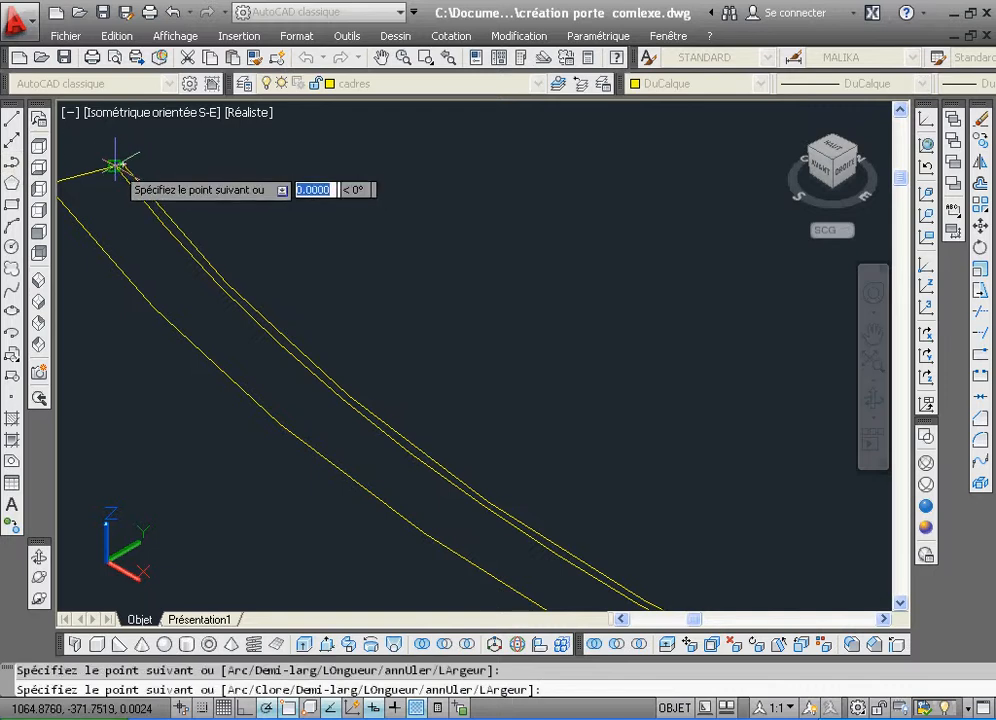
left_click(447, 60)
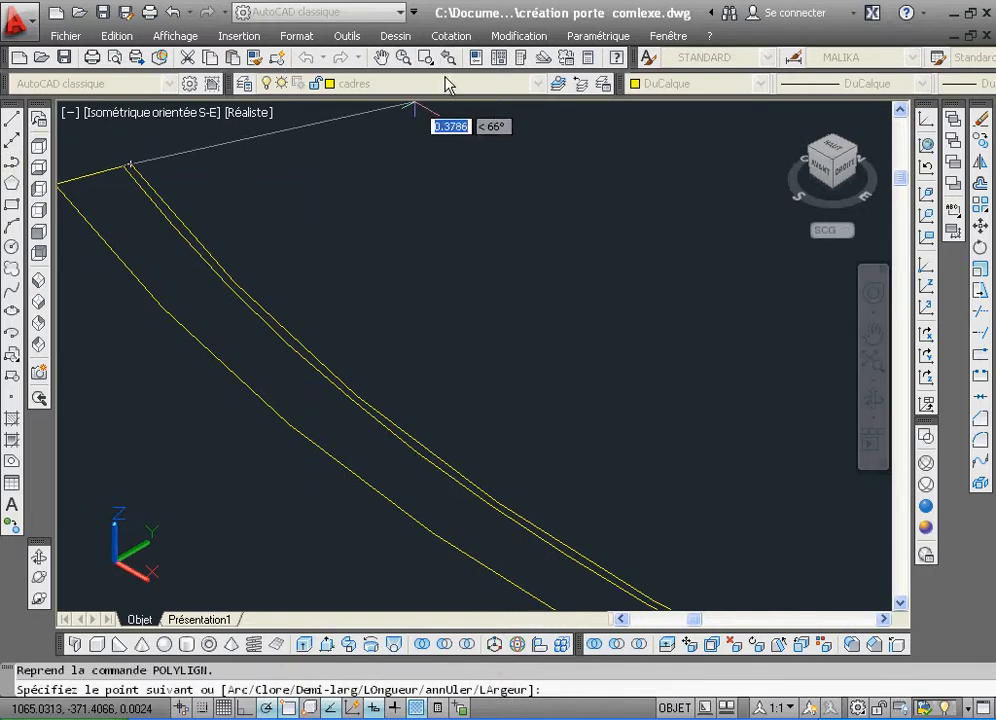
left_click(452, 59)
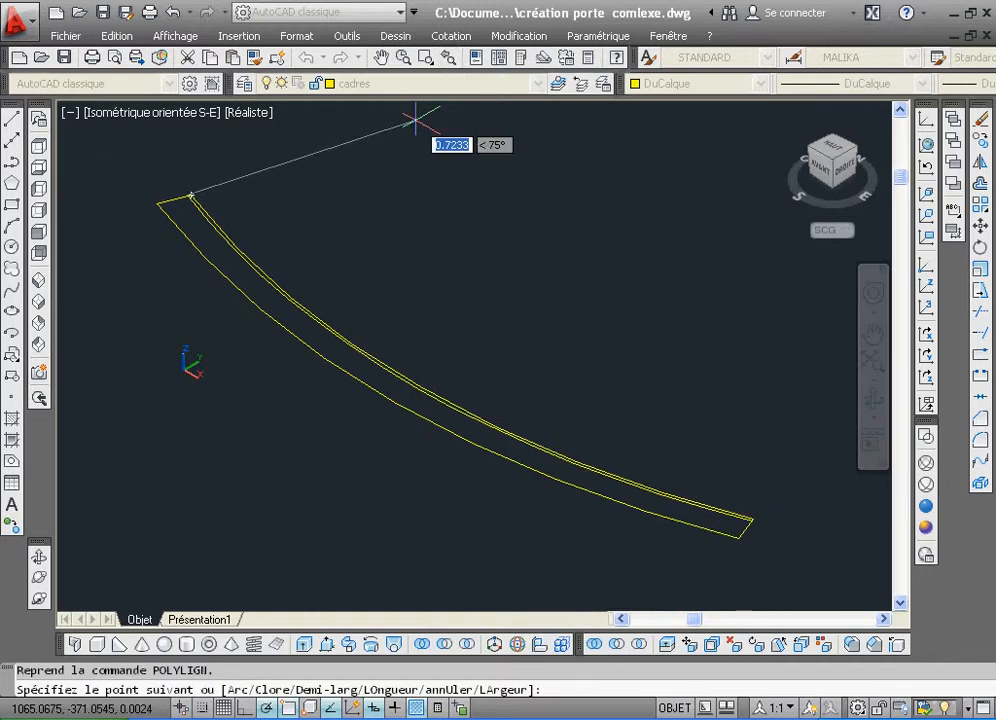
Continue the polyline as an arc using the second-point option, passing it through the midpoint of the offset arc
right_click(366, 194)
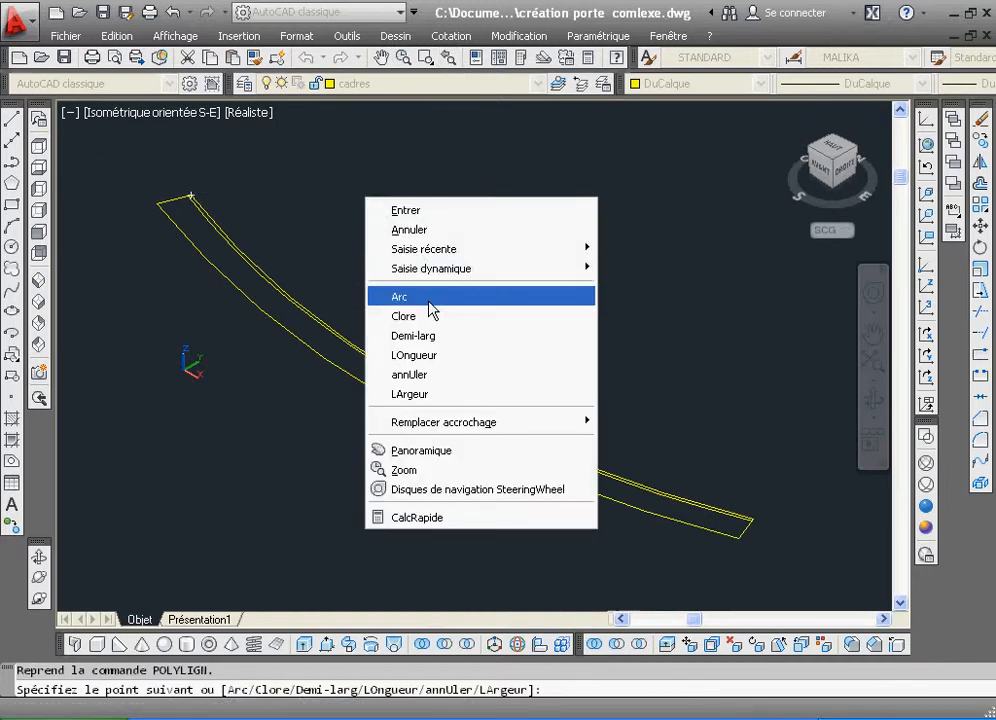
left_click(431, 296)
right_click(430, 302)
left_click(478, 517)
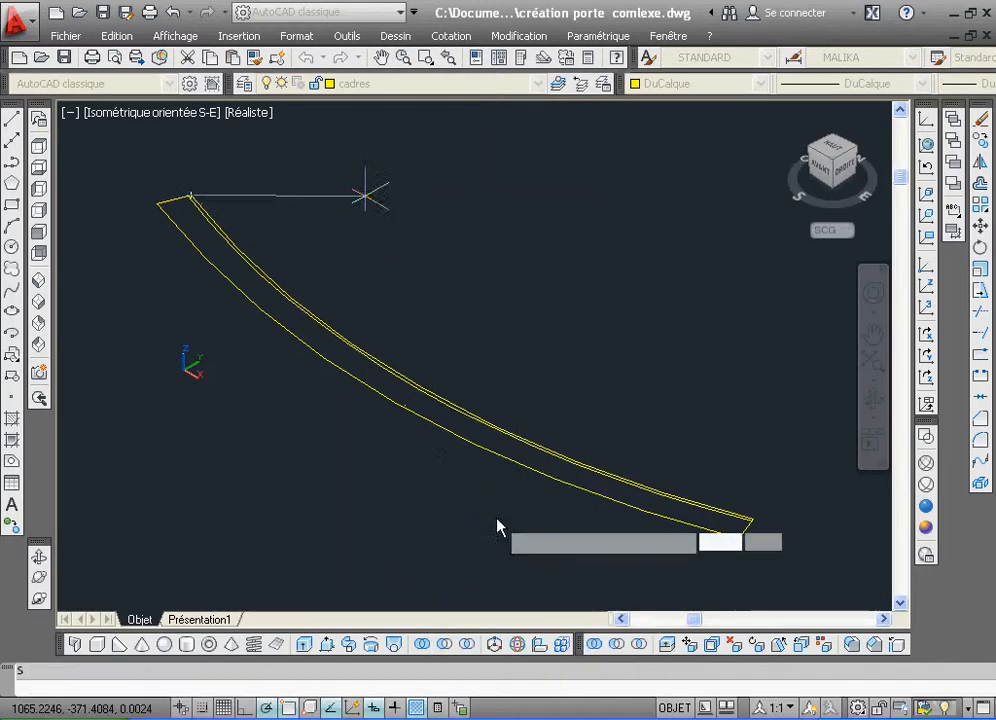
left_click(426, 57)
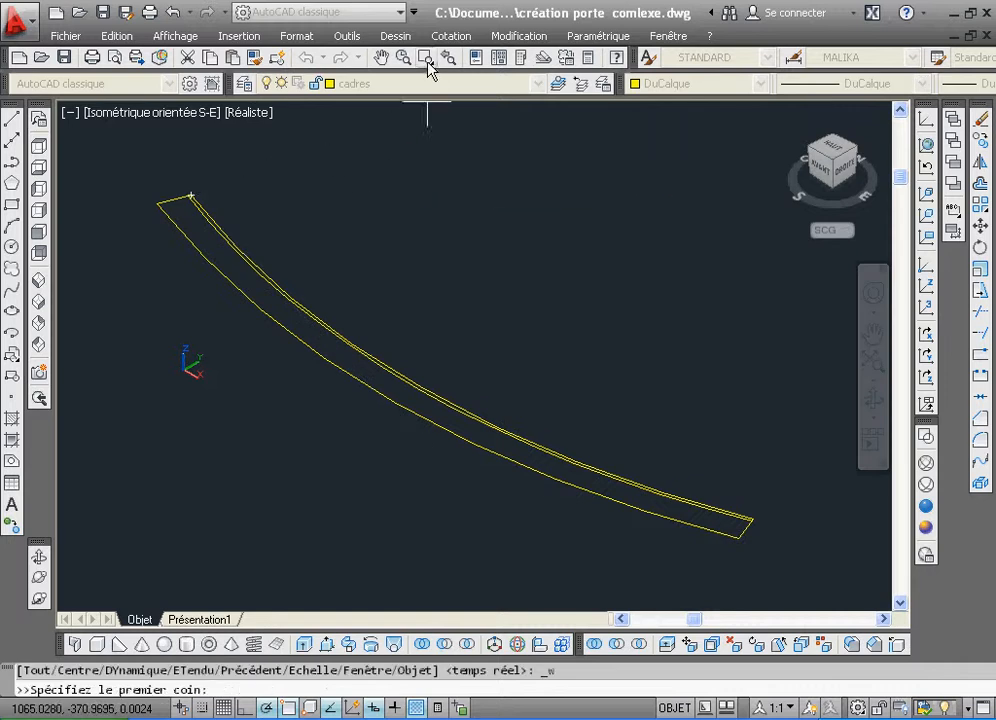
left_click(337, 274)
left_click(555, 467)
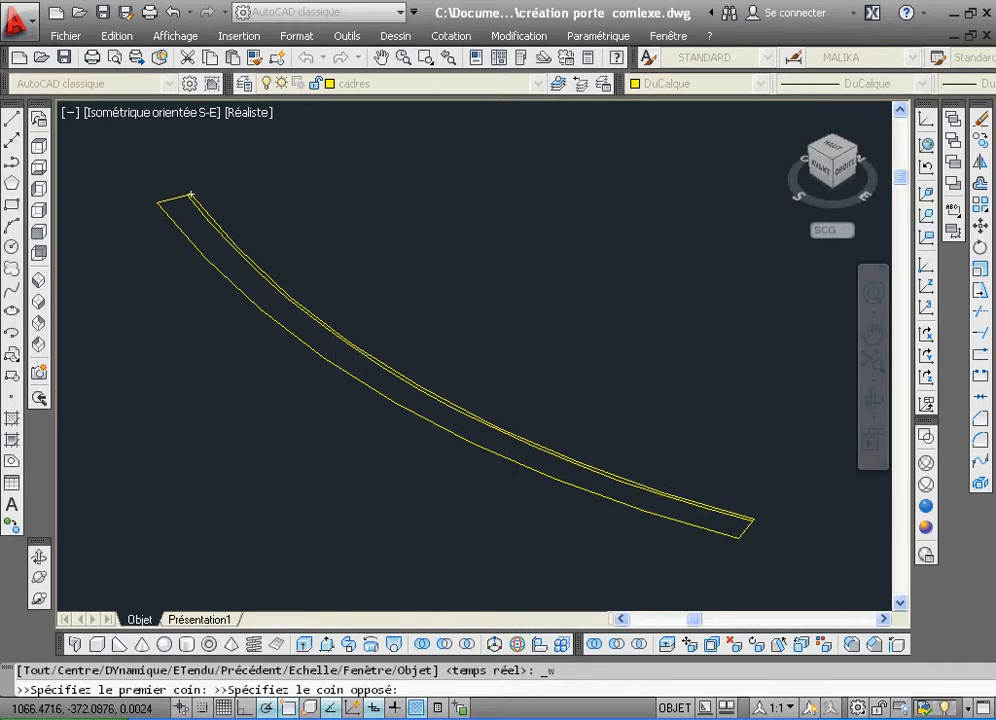
left_click(458, 378)
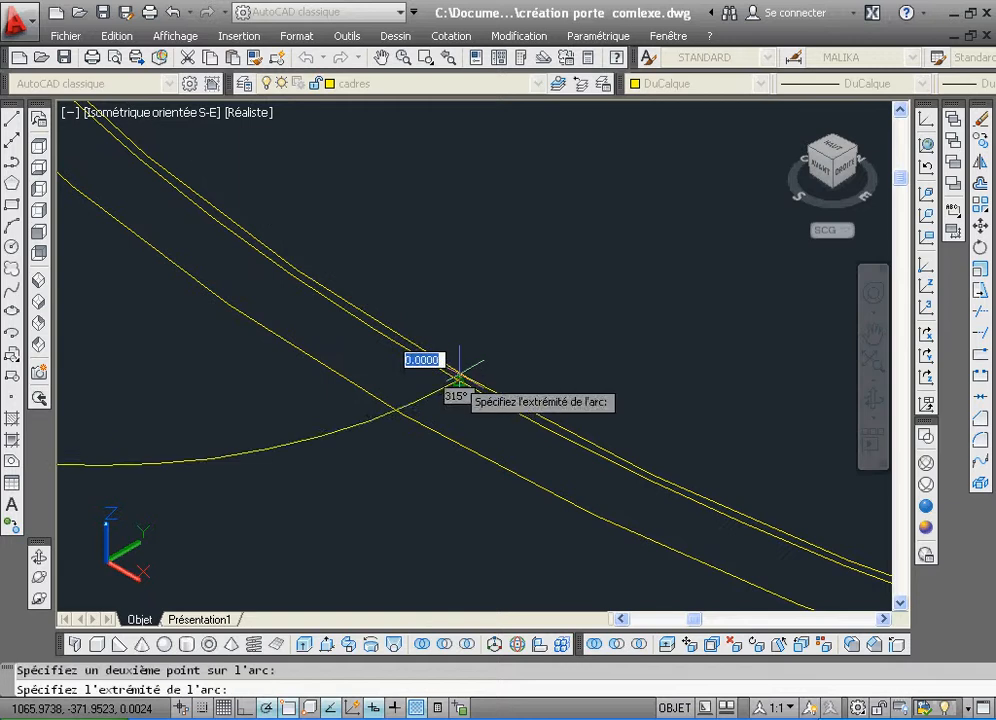
End the polyline's arc segment at the offset arc's lower endpoint on the short end edge
left_click(451, 58)
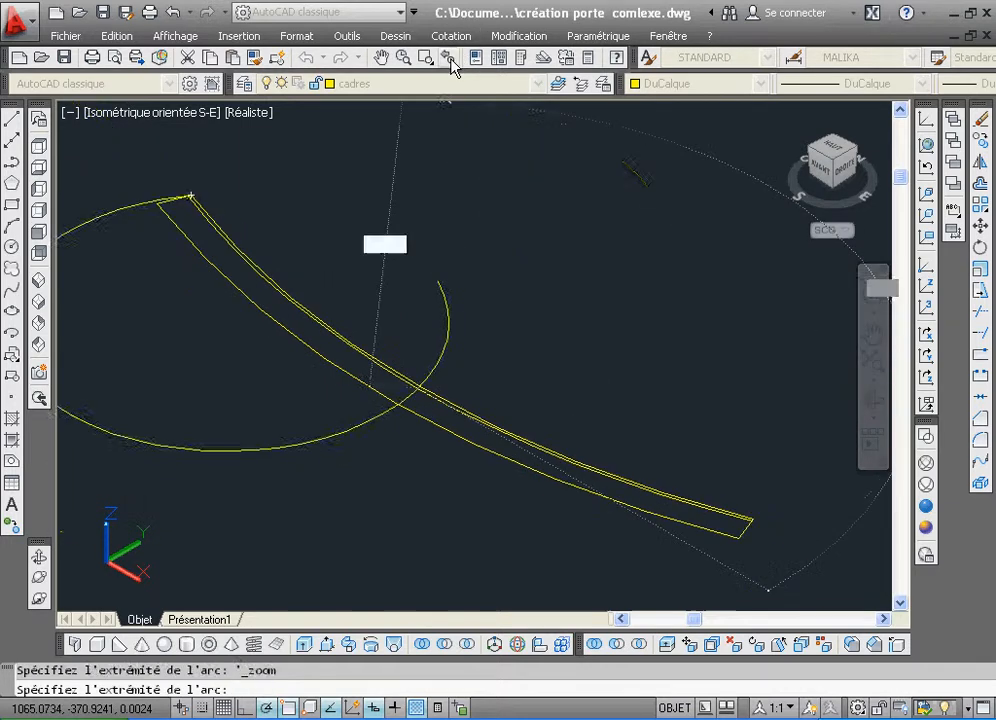
left_click(424, 58)
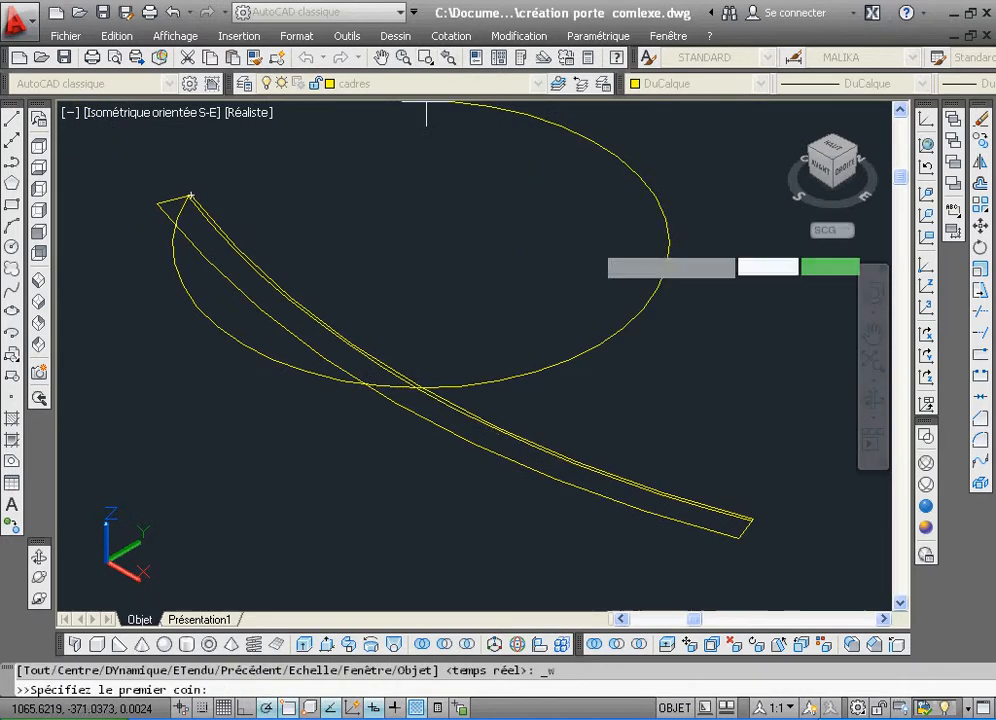
left_click(693, 452)
left_click(729, 491)
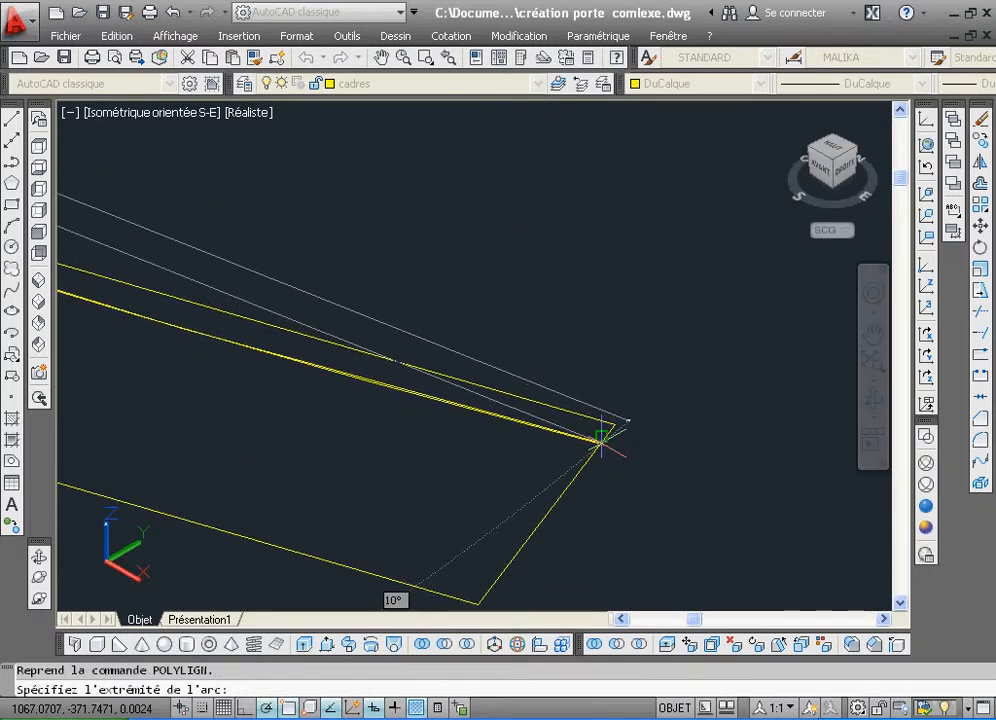
left_click(424, 58)
left_click(532, 377)
left_click(495, 405)
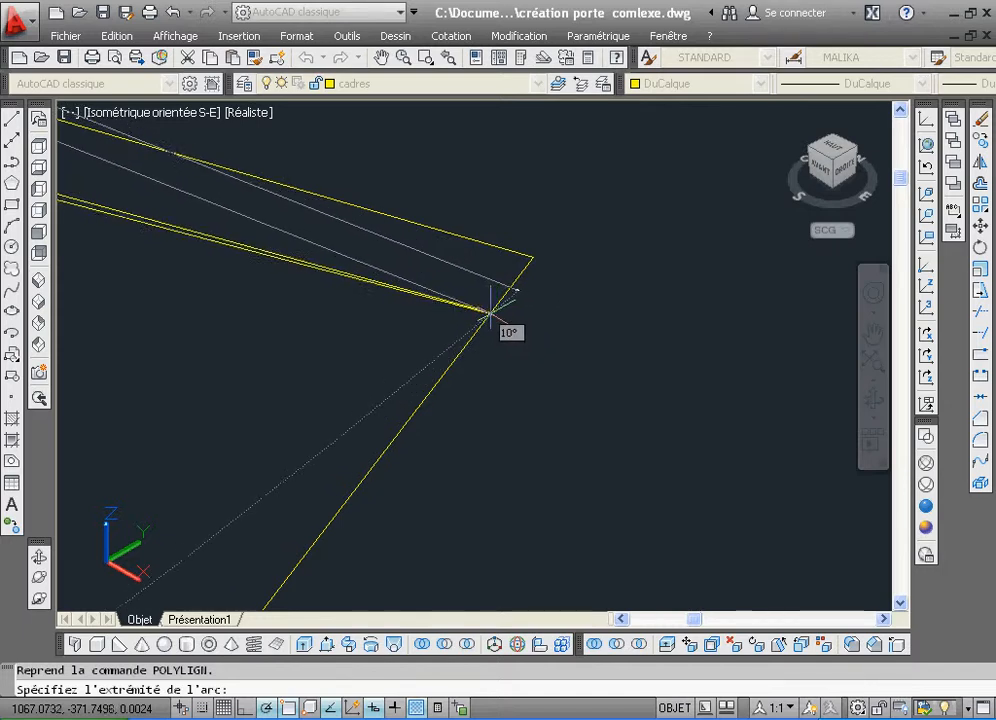
left_click(491, 313)
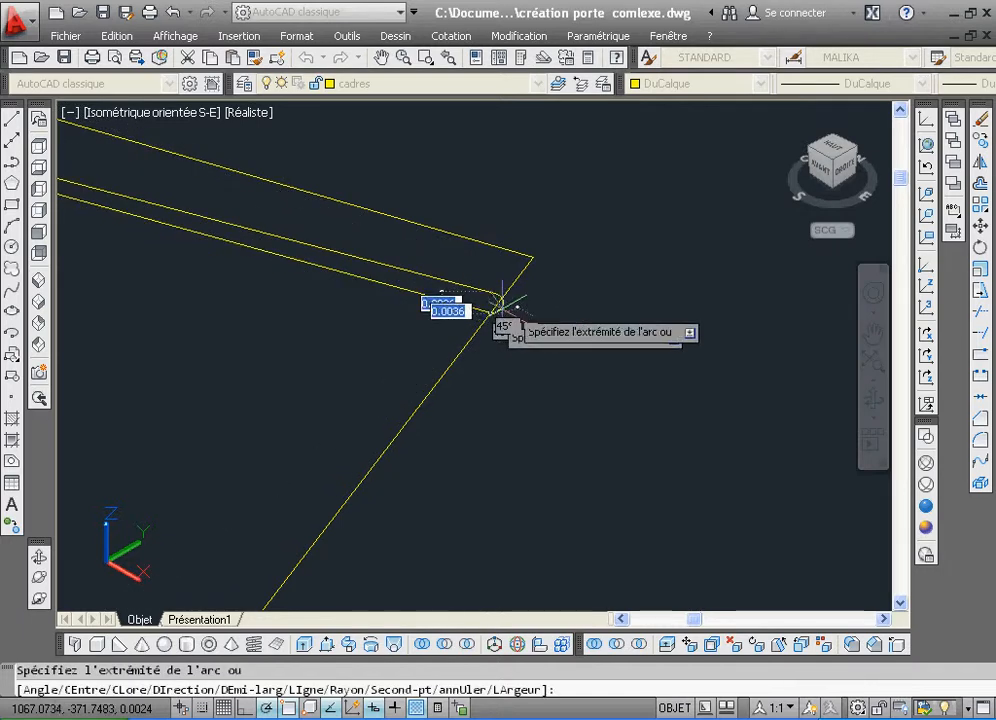
Switch the polyline back to line mode and add a short segment to the inner arc's lower end corner
right_click(557, 277)
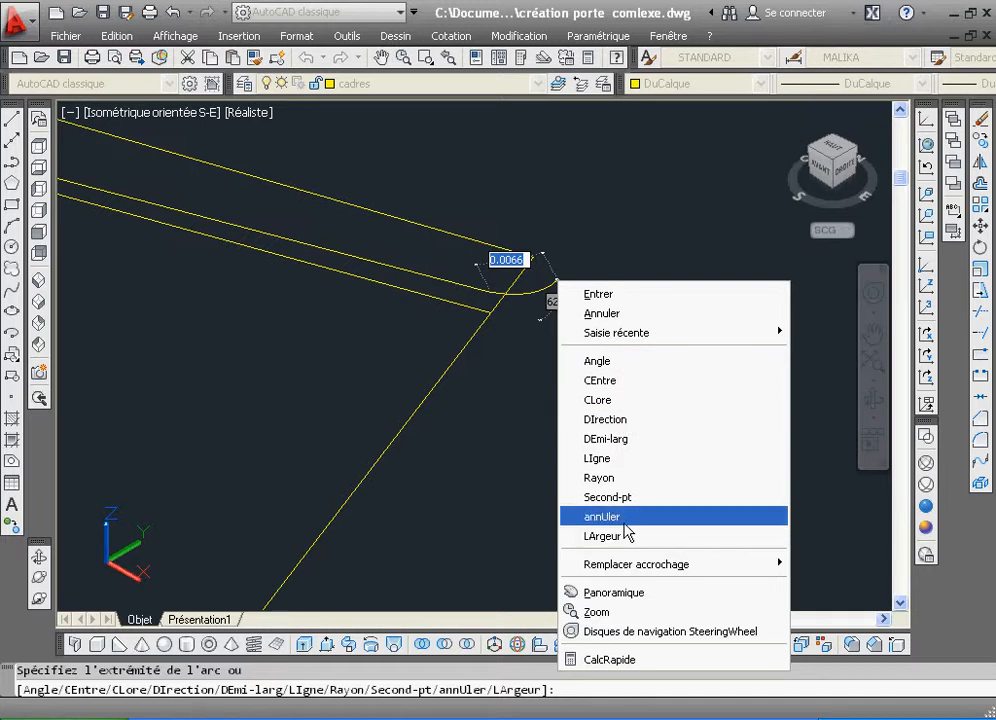
left_click(627, 459)
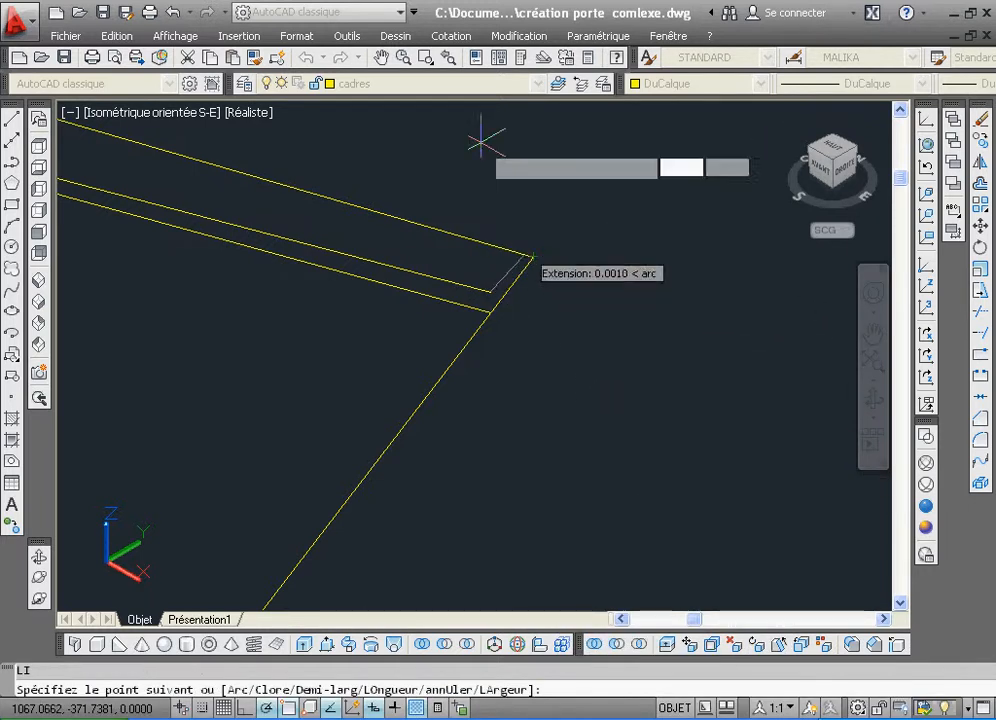
left_click(447, 62)
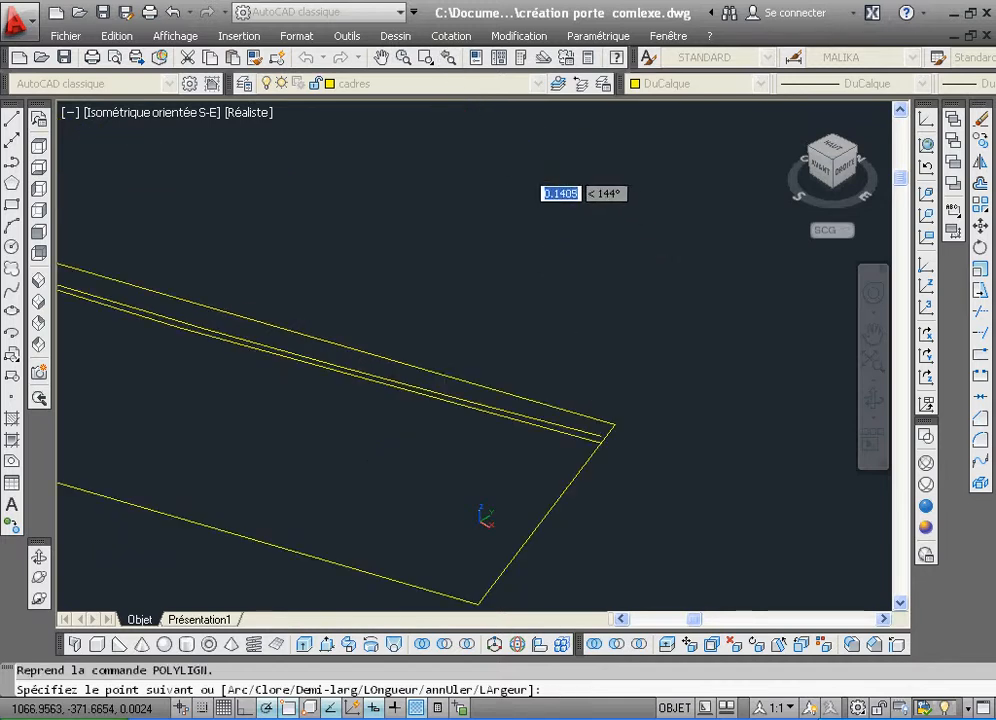
left_click(447, 62)
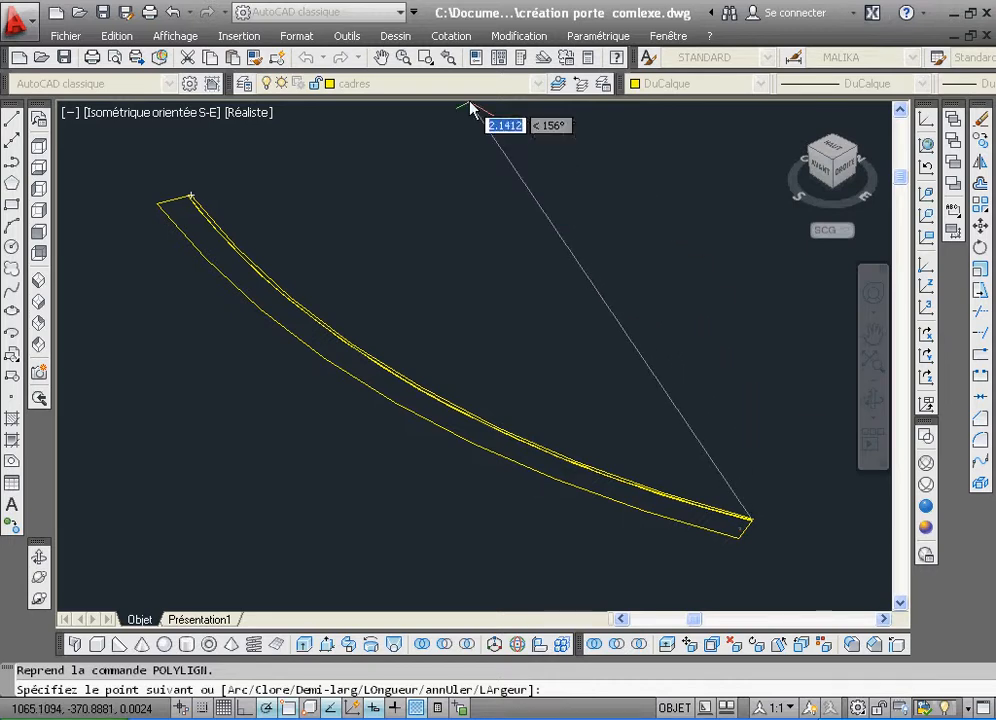
left_click(425, 57)
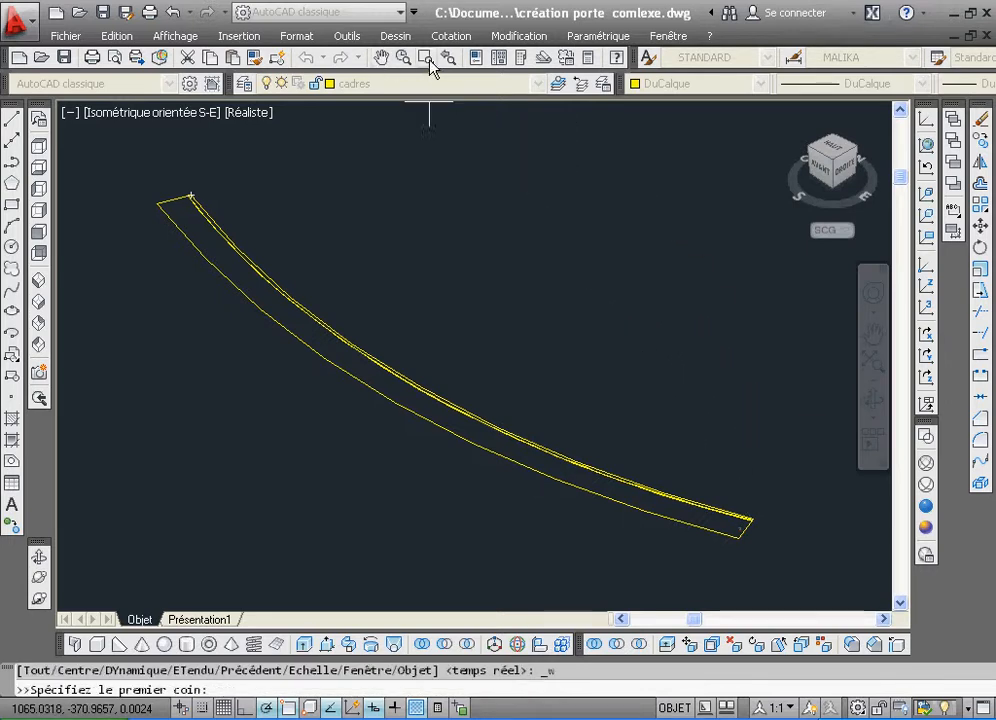
left_click(743, 491)
left_click(782, 555)
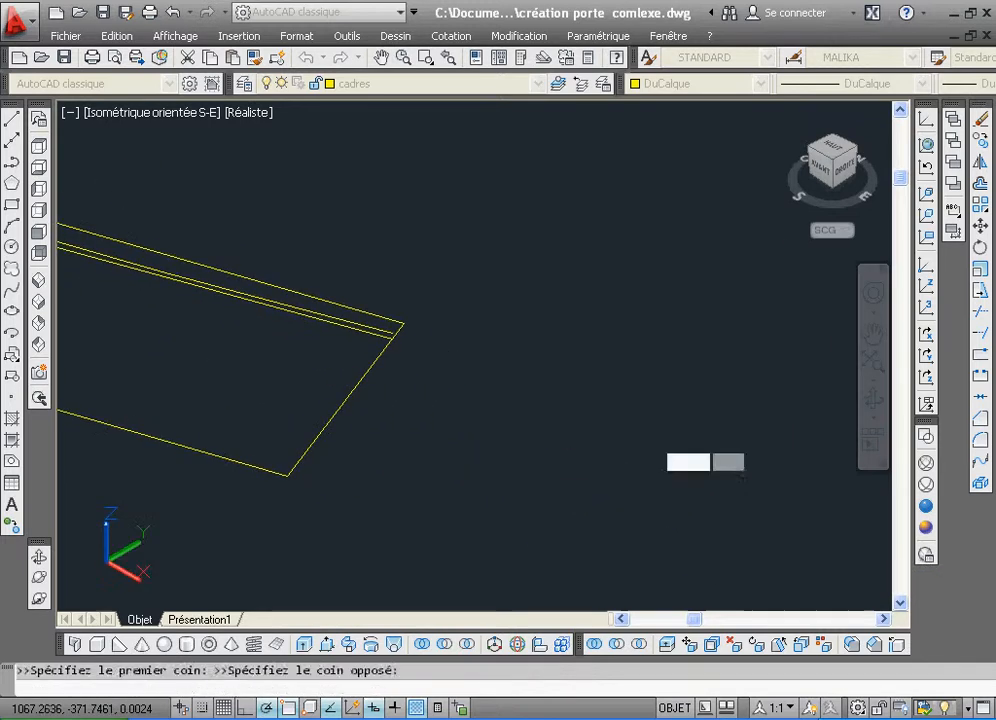
left_click(402, 322)
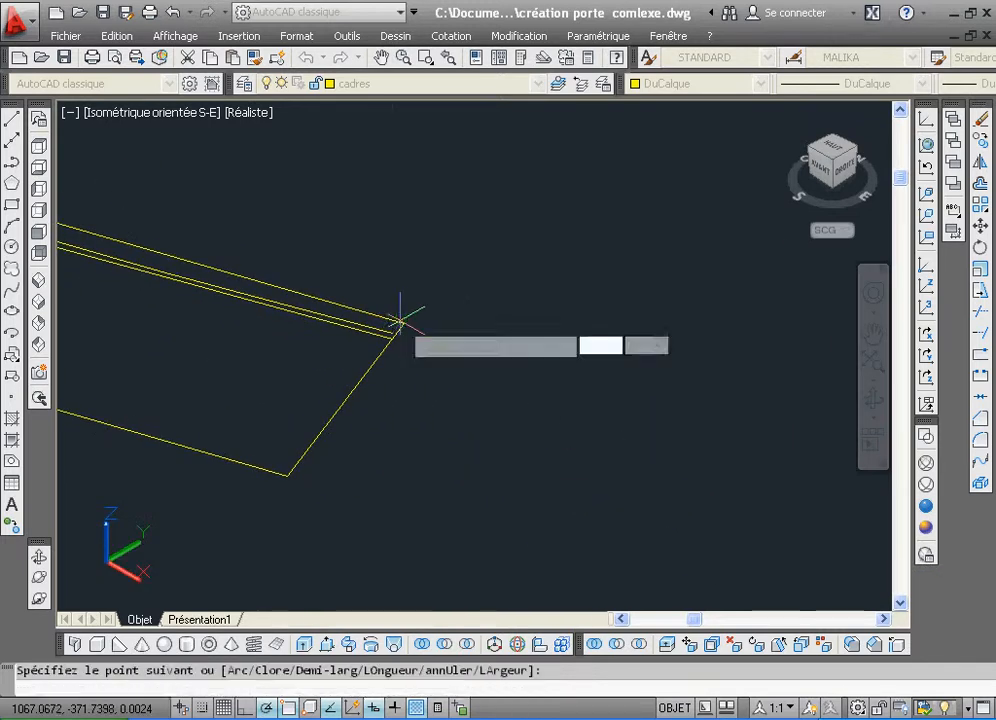
Continue the polyline in arc mode with the second-point option, passing it through the midpoint of the inner arc
left_click(454, 63)
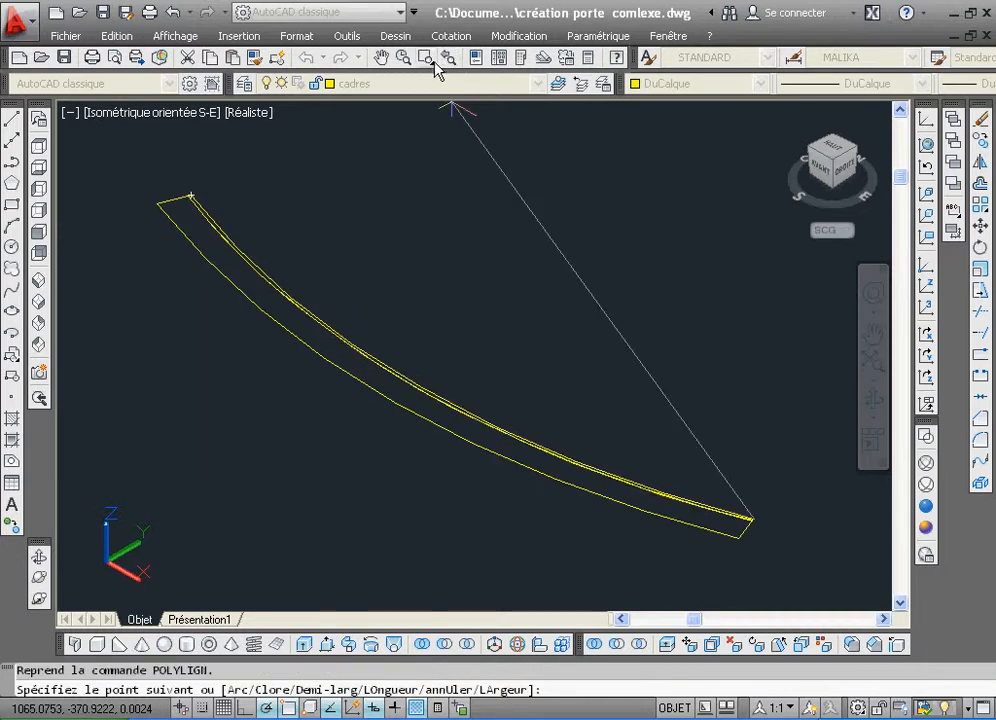
left_click(434, 63)
left_click(187, 196)
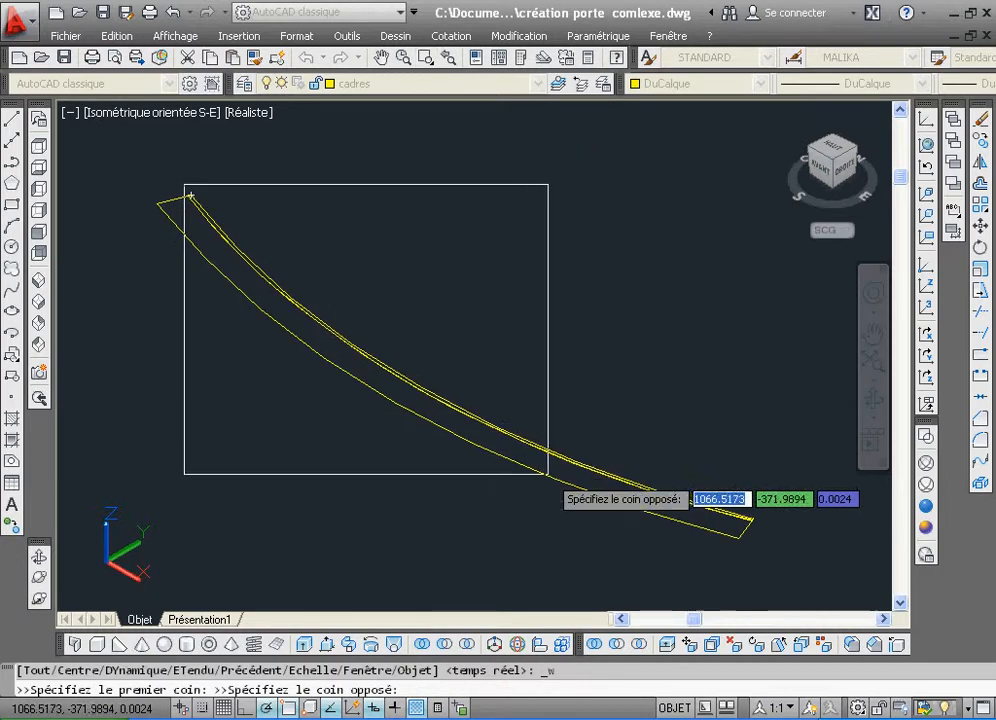
left_click(715, 515)
right_click(516, 314)
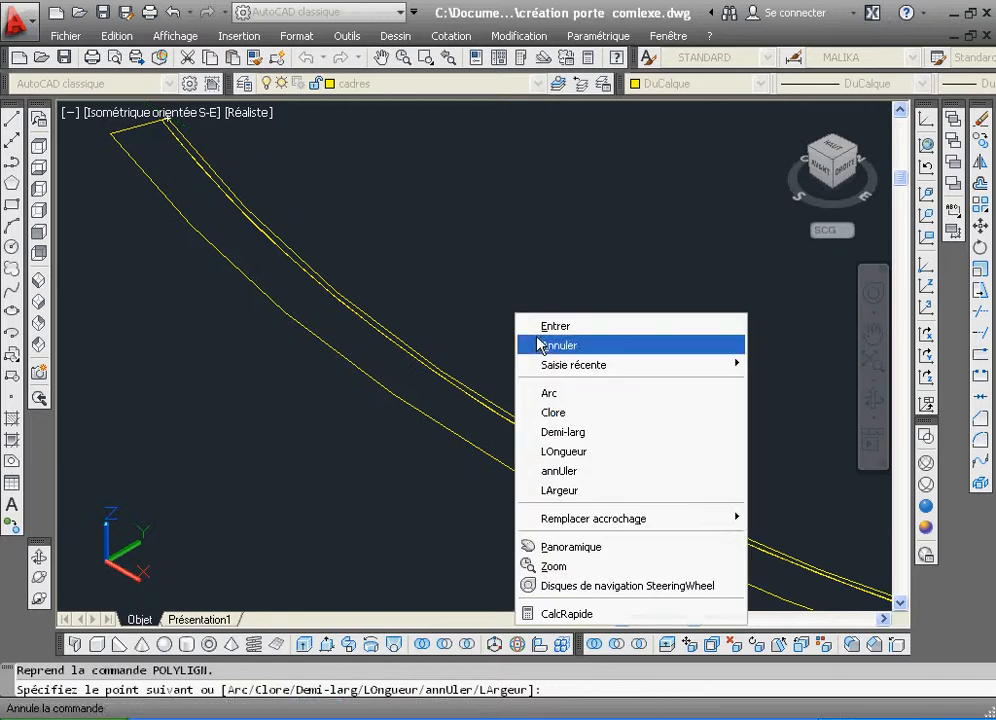
left_click(563, 393)
right_click(560, 354)
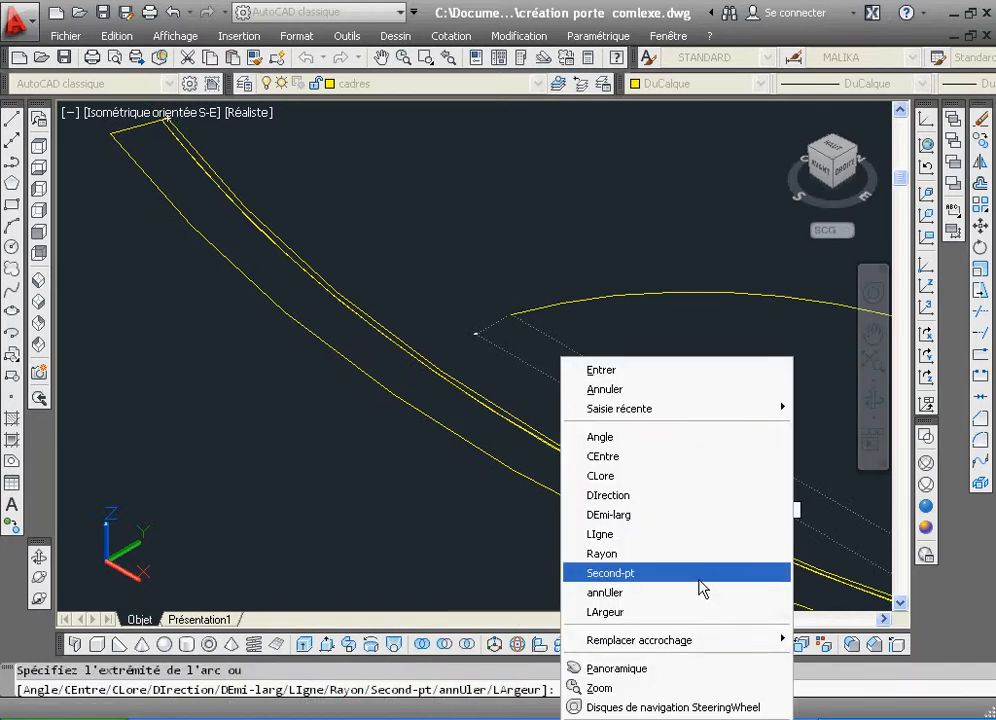
left_click(699, 579)
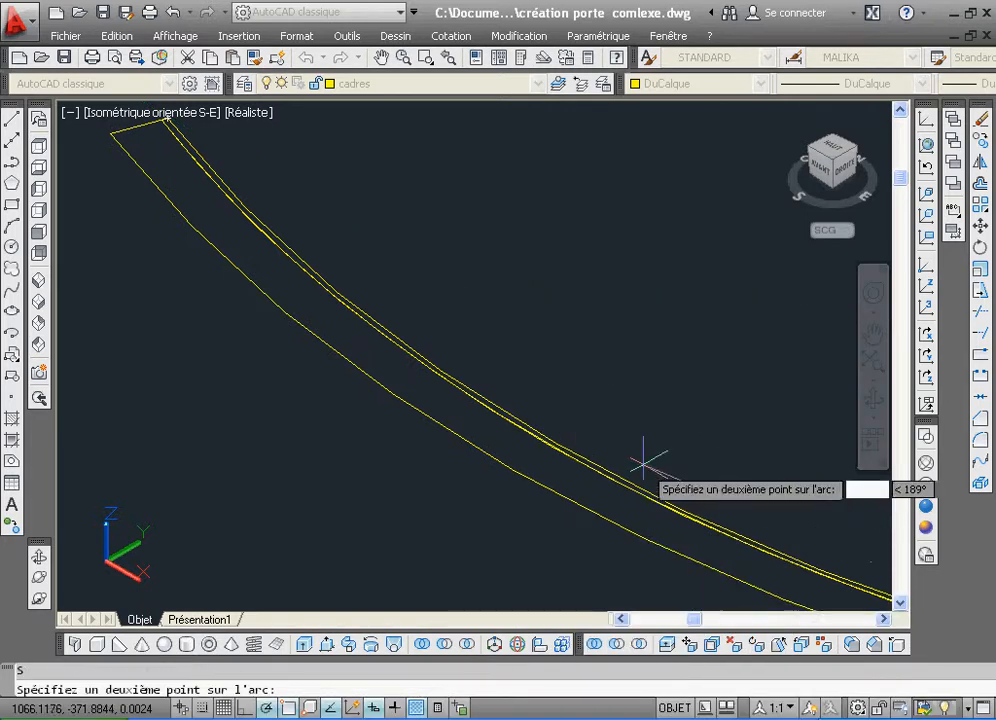
left_click(566, 438)
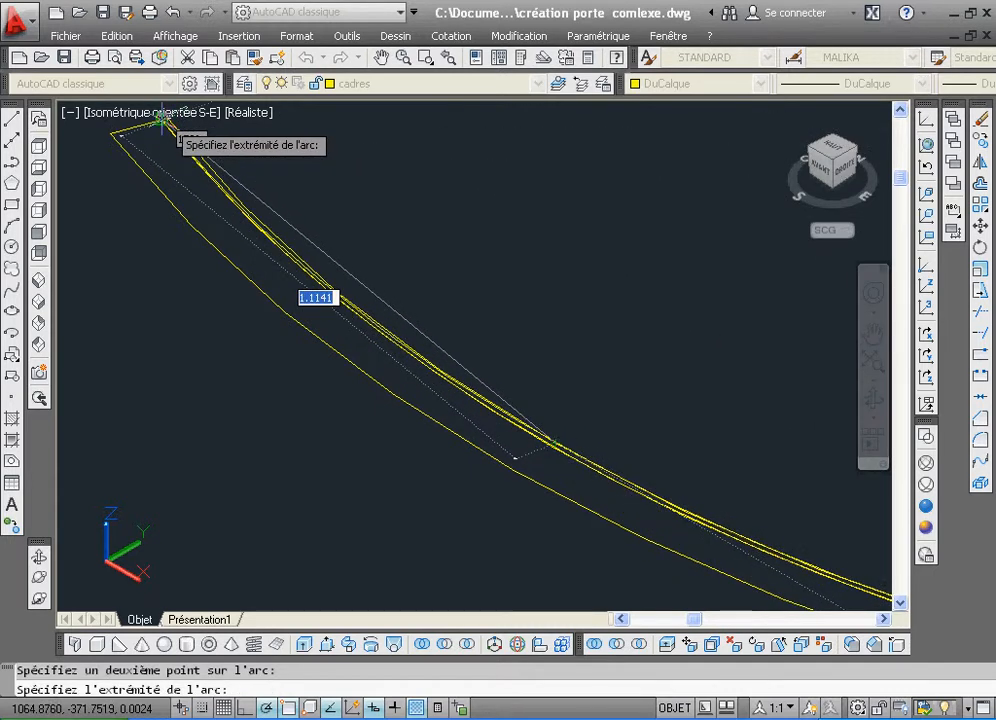
End the polyline's second arc segment at the inner arc's upper endpoint, on the strip's starting corner
left_click(447, 57)
left_click(425, 57)
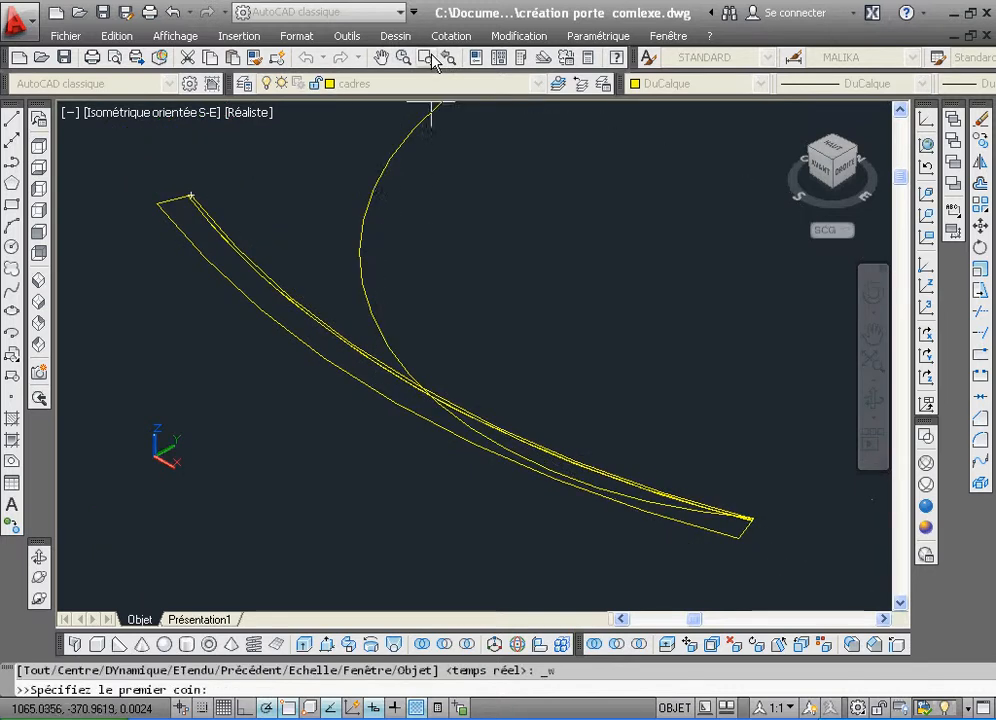
left_click(178, 174)
left_click(190, 195)
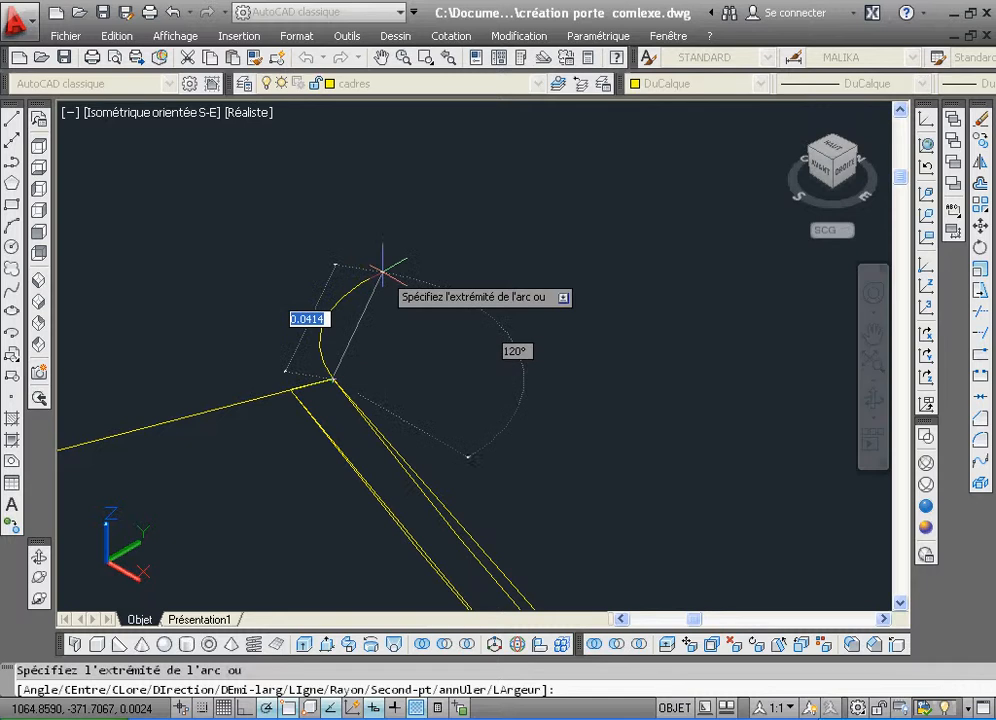
Switch the polyline to line mode and close it, and delete the leftover inner arc beside it
right_click(383, 280)
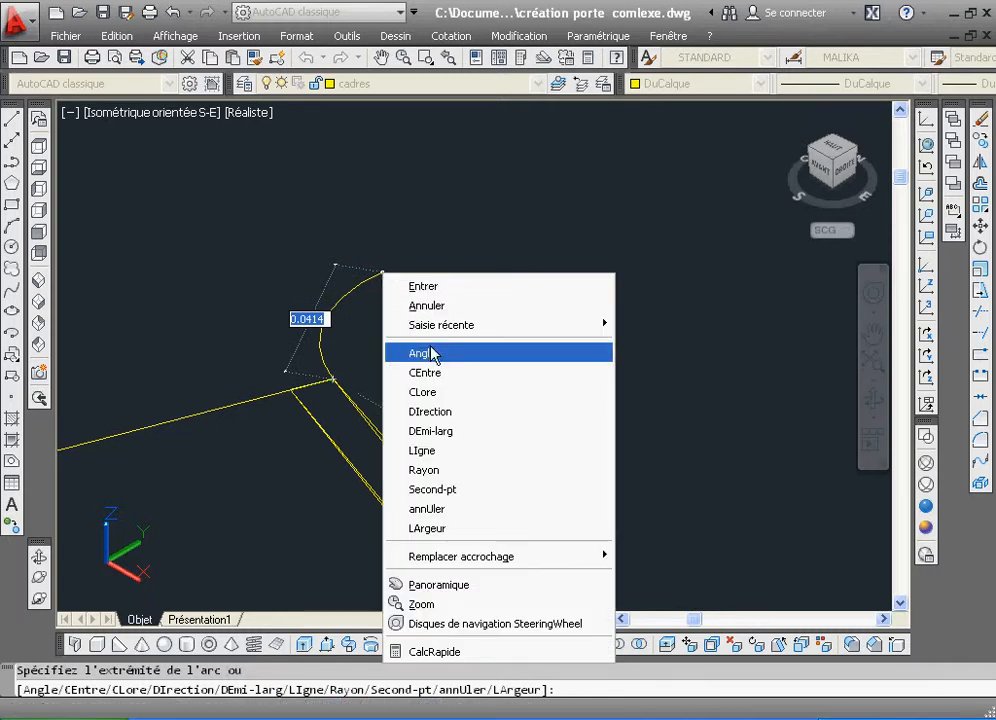
left_click(437, 449)
right_click(423, 331)
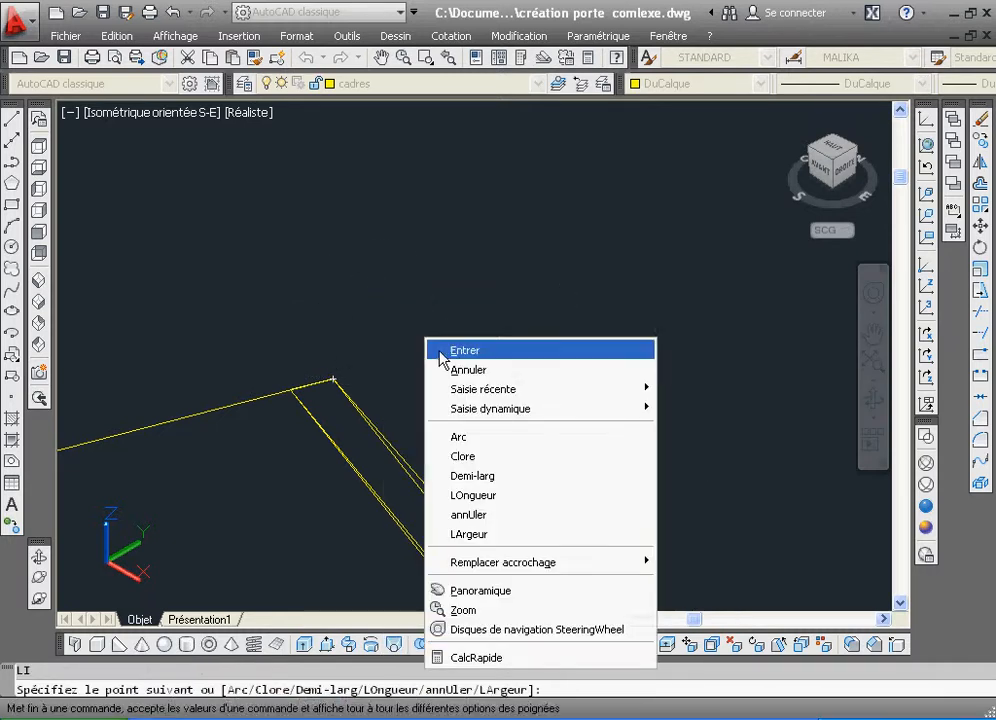
left_click(505, 459)
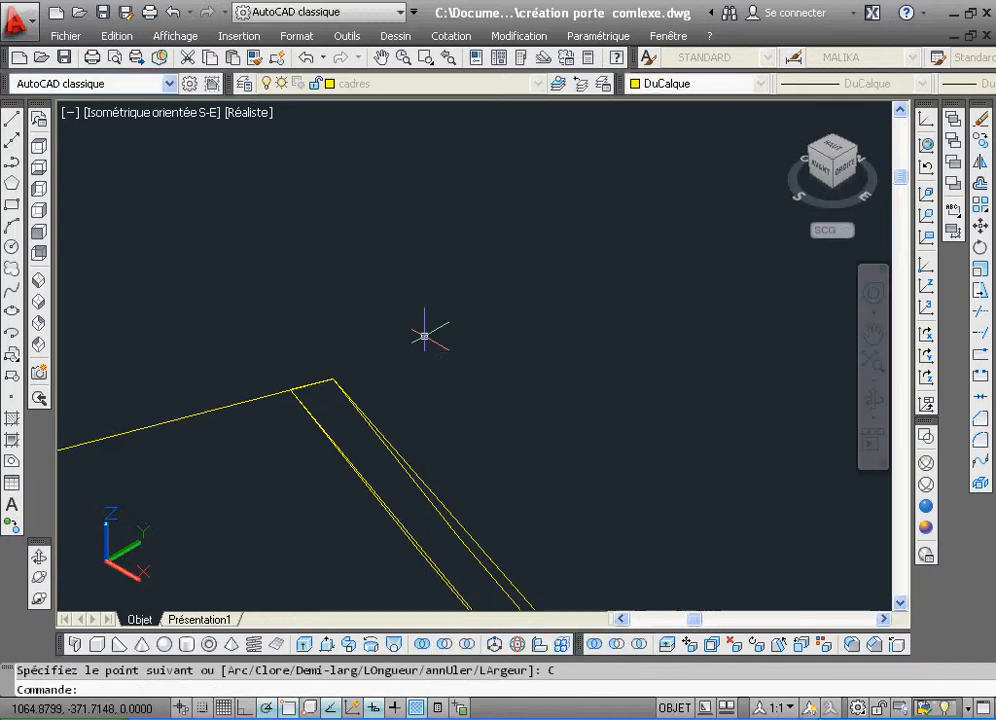
left_click(450, 515)
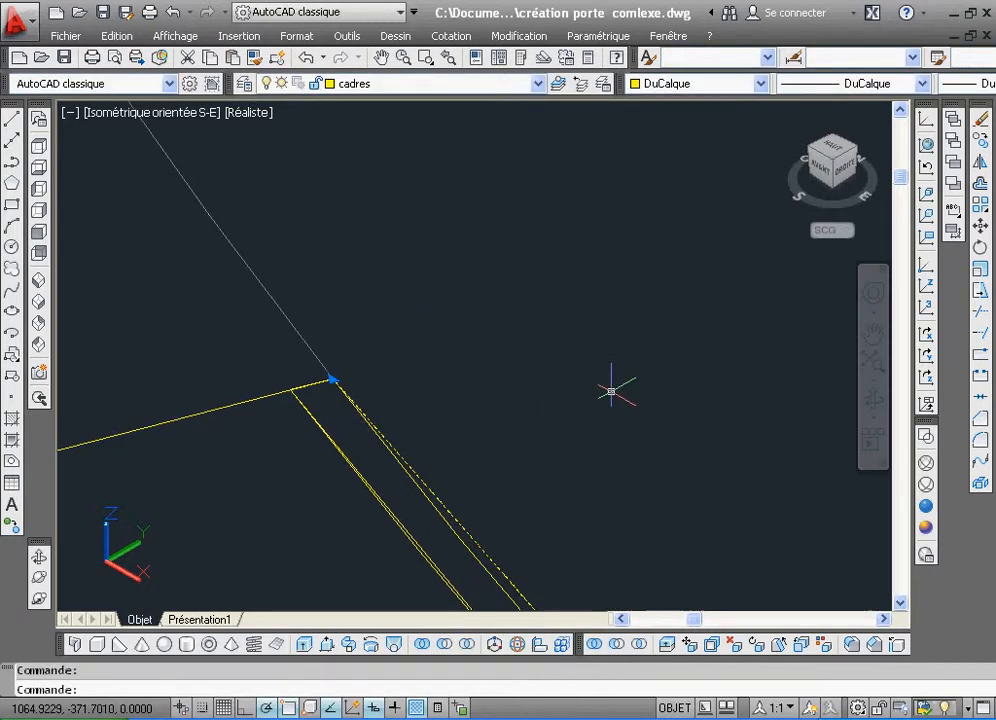
key("Delete")
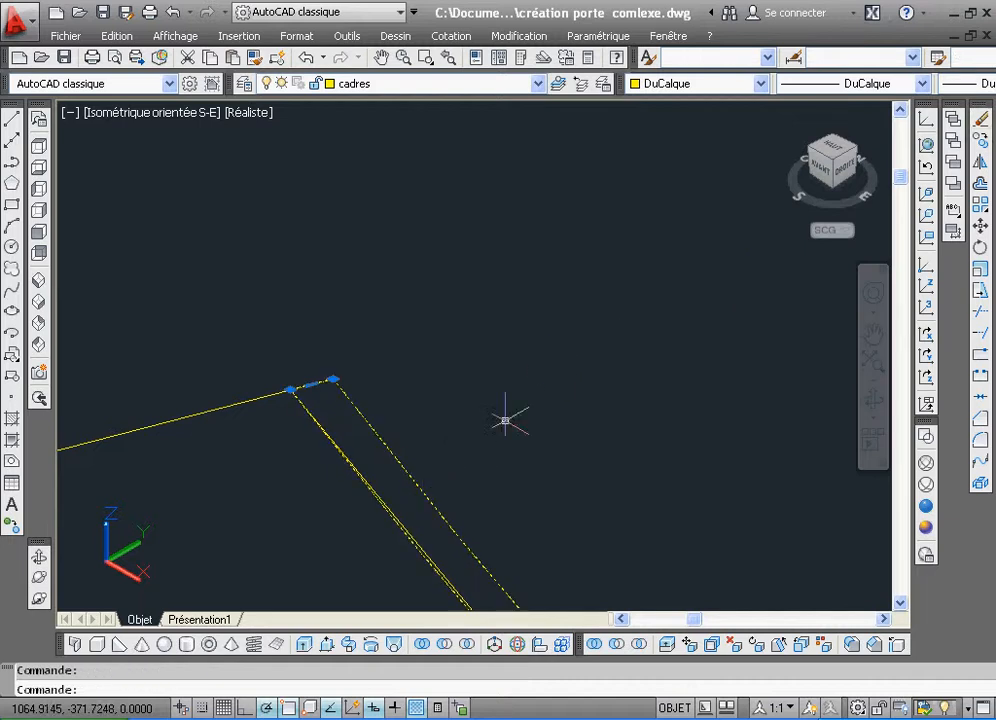
Move the closed thin profile by its upper end corner into the free space just below the door frame
left_click(980, 228)
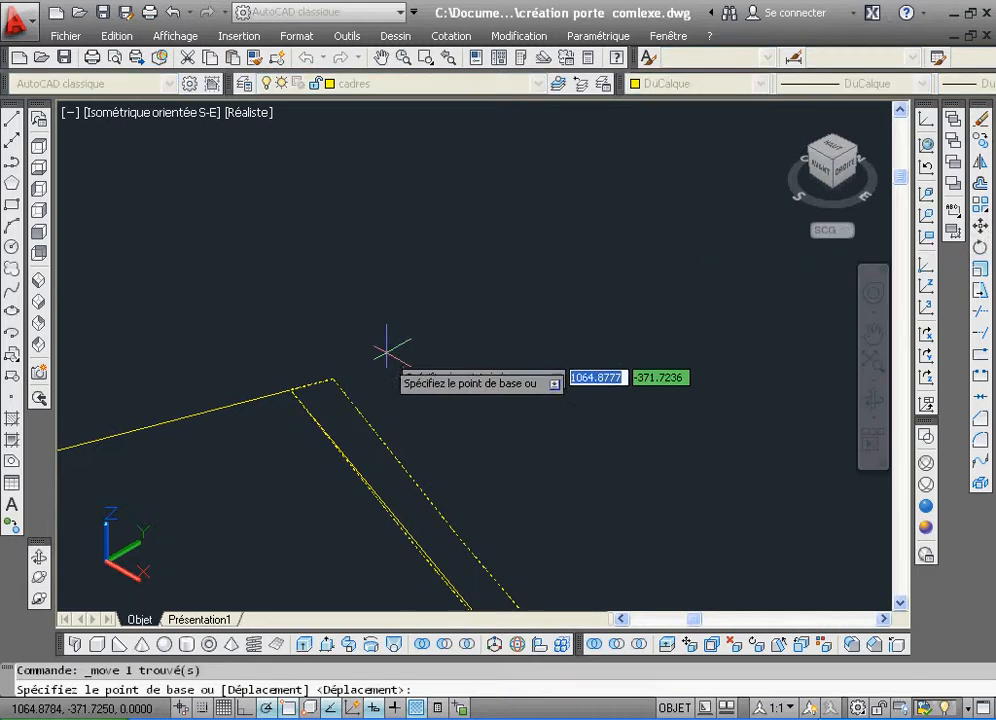
left_click(325, 376)
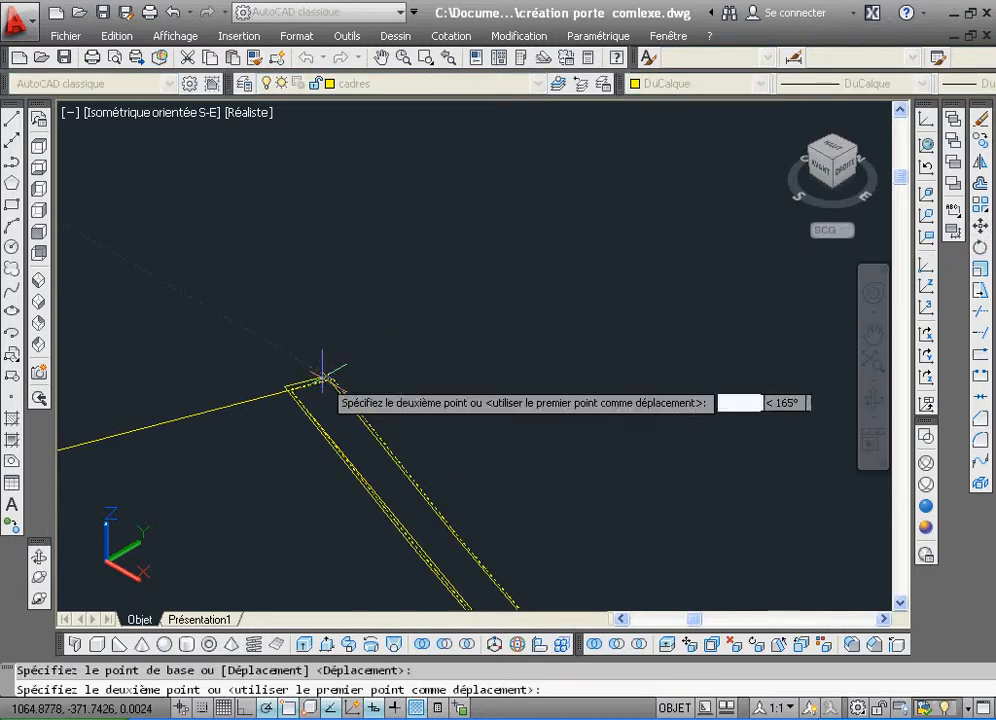
left_click(449, 60)
left_click(449, 60)
left_click(449, 60)
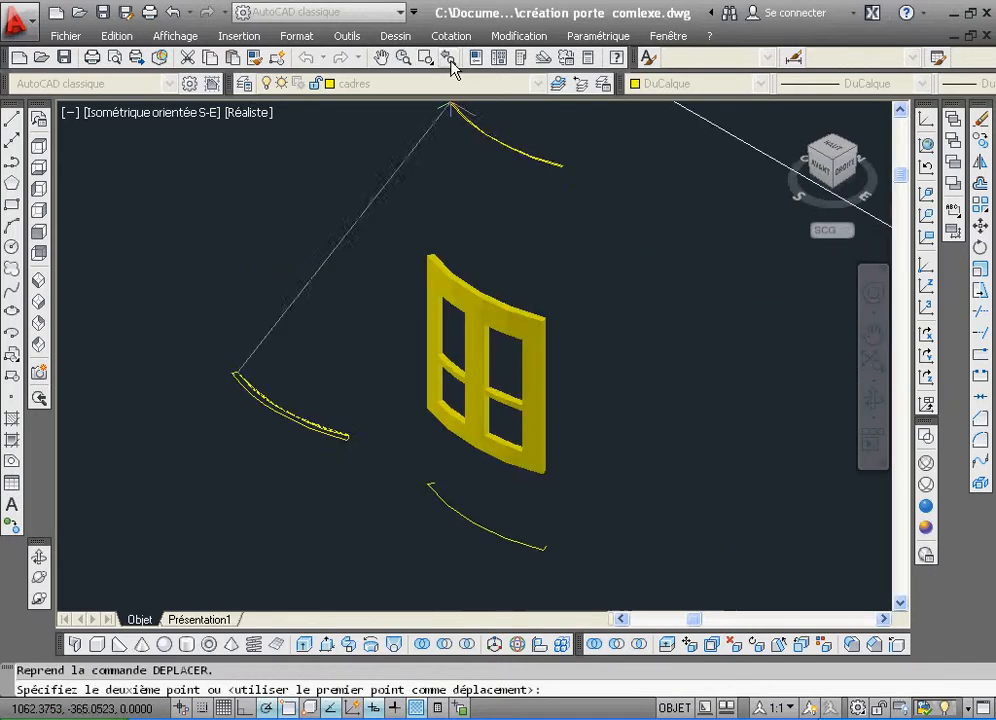
left_click(453, 466)
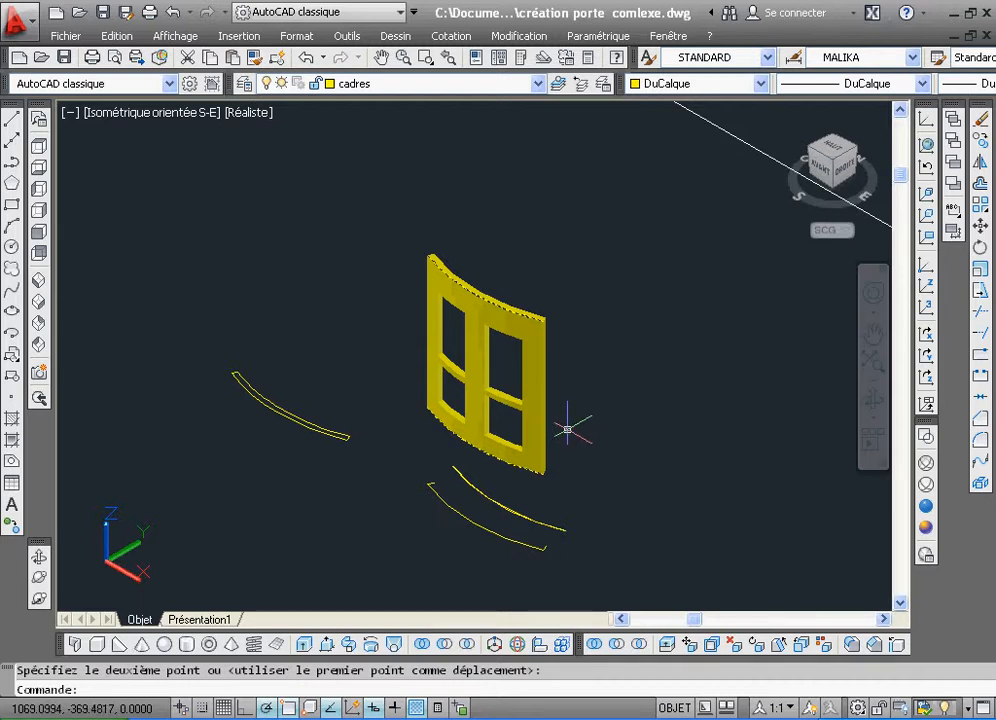
left_click(425, 57)
left_click(418, 424)
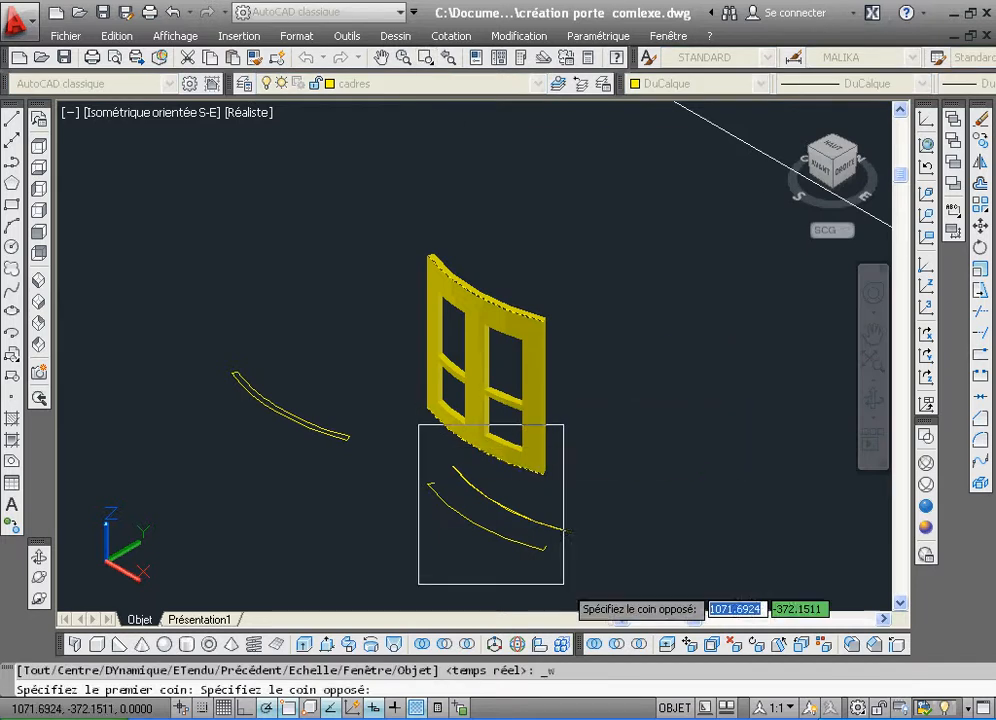
left_click(560, 574)
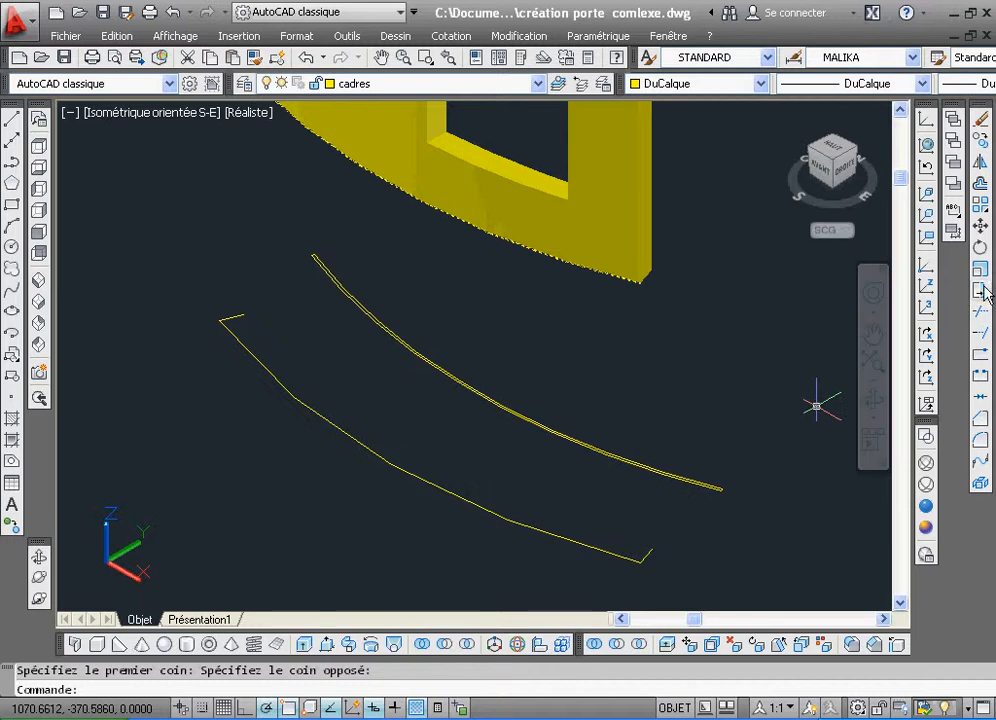
left_click(980, 227)
left_click(736, 414)
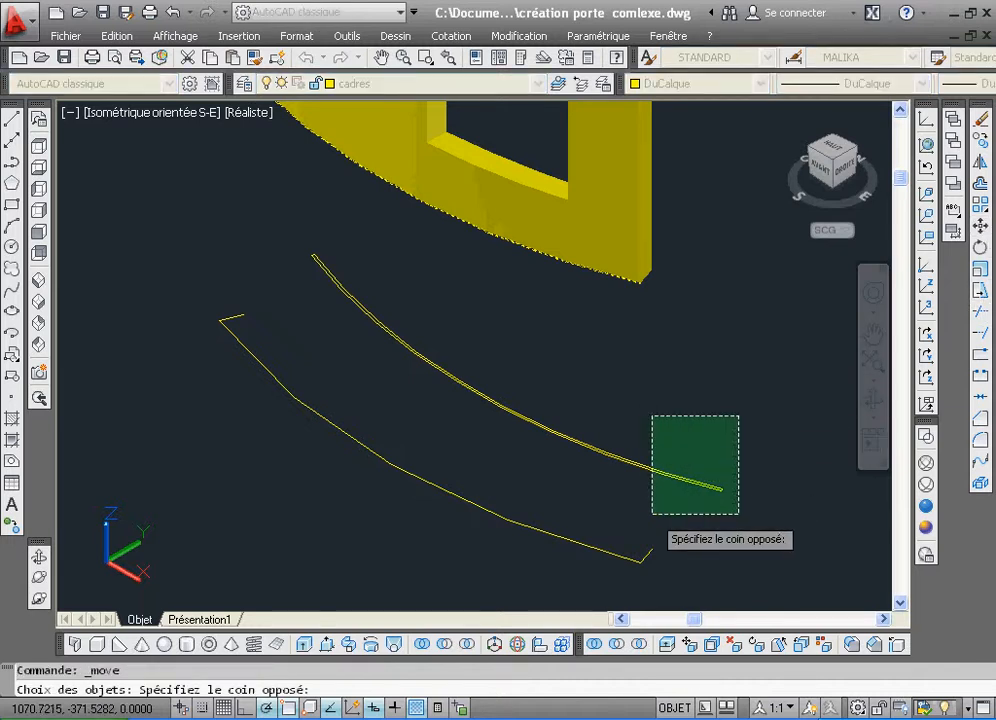
left_click(660, 502)
key("Return")
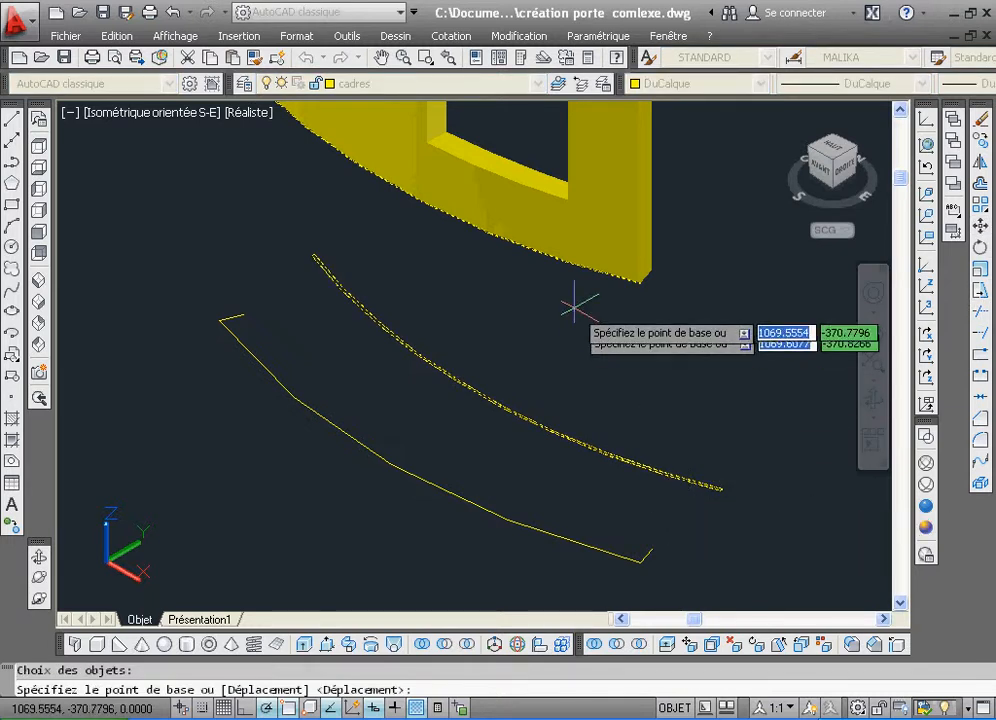
left_click(425, 57)
left_click(687, 462)
left_click(724, 500)
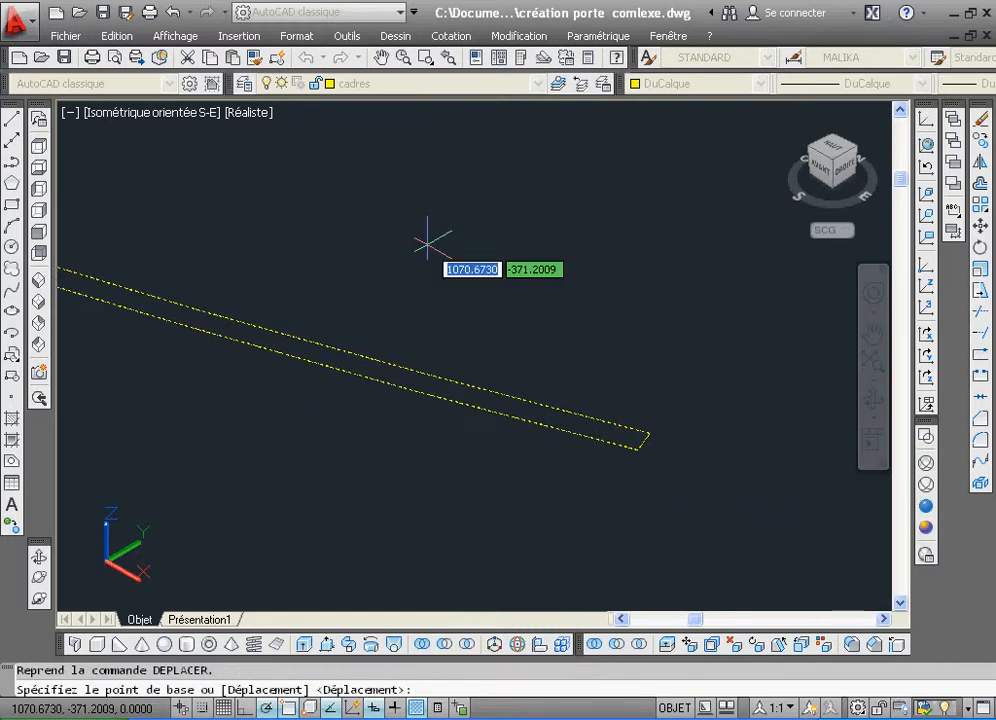
Try extruding the thin curved profile upward to slightly above the door frame's top, and undo the extrusion
left_click(312, 648)
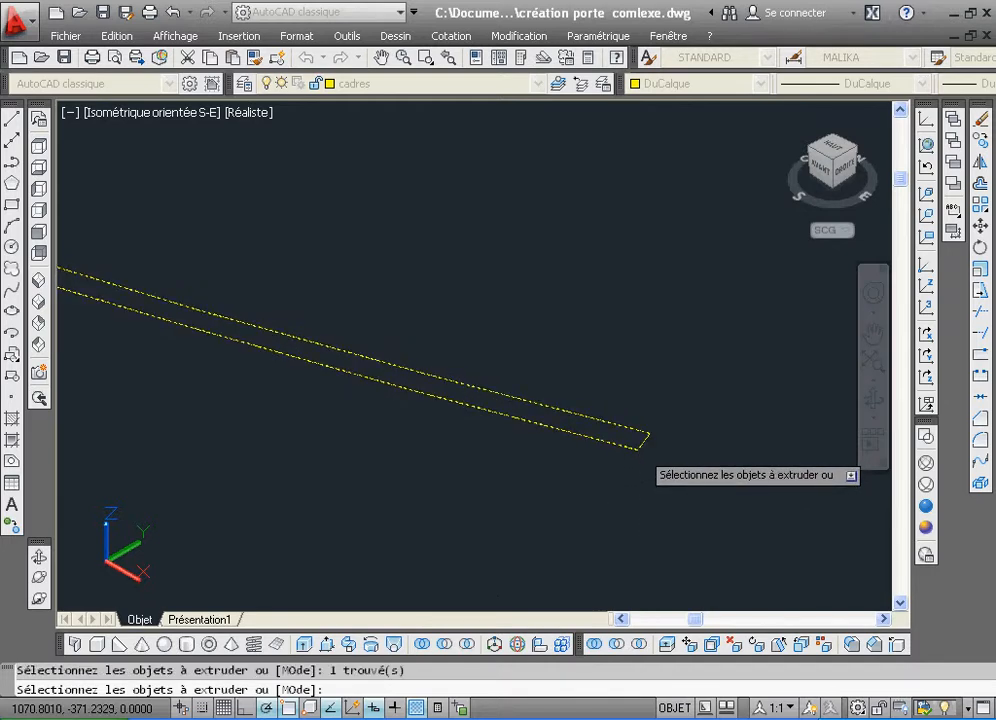
right_click(640, 449)
left_click(678, 464)
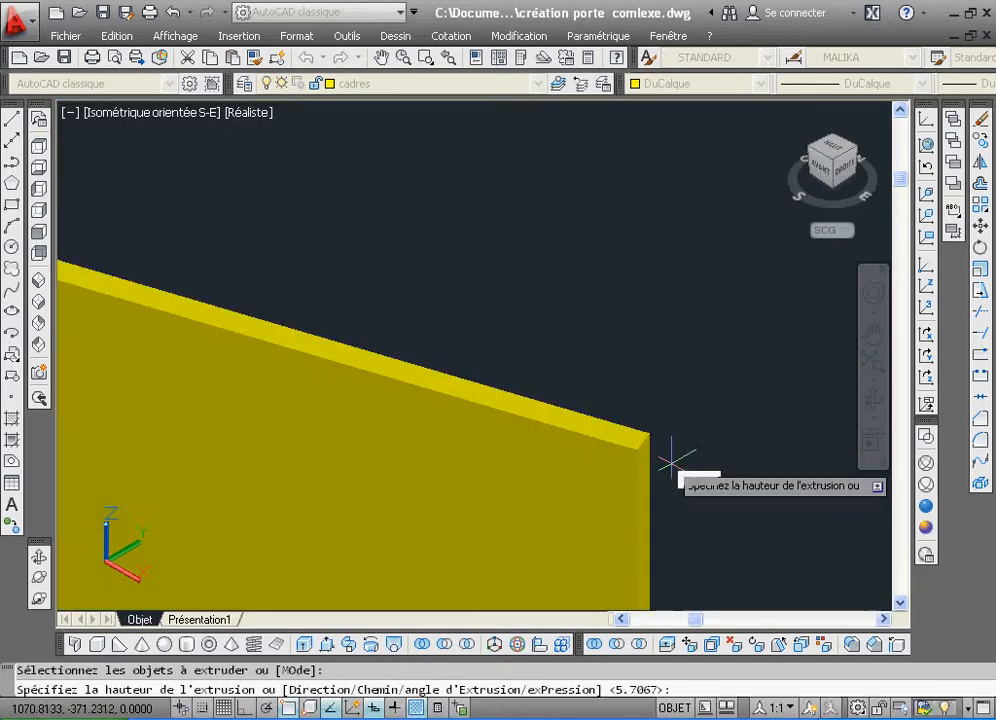
left_click(451, 59)
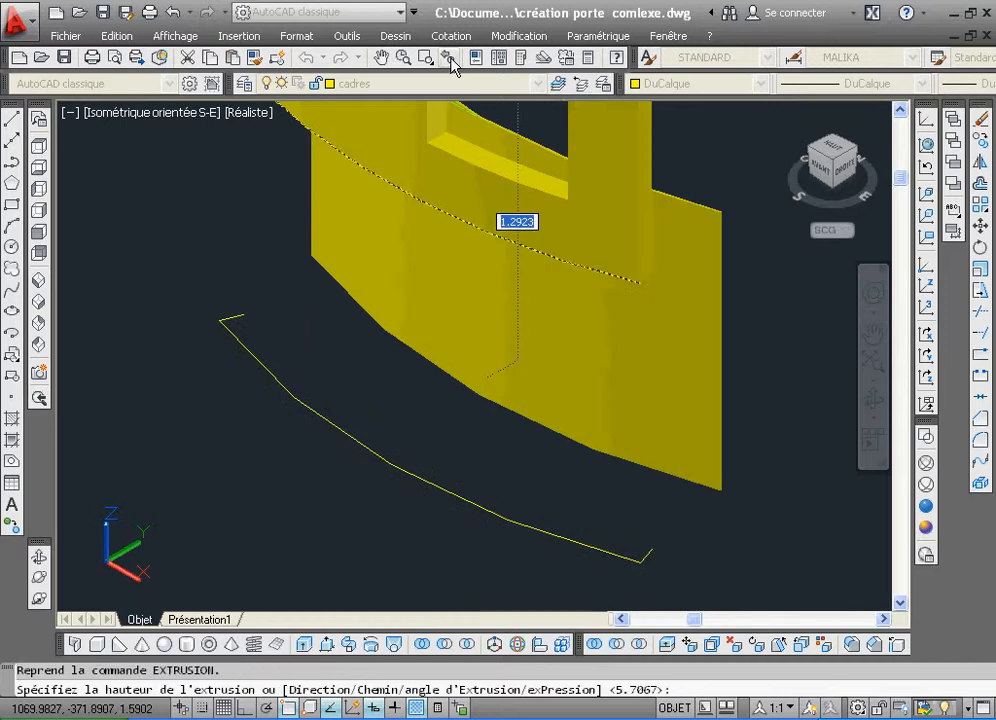
left_click(451, 59)
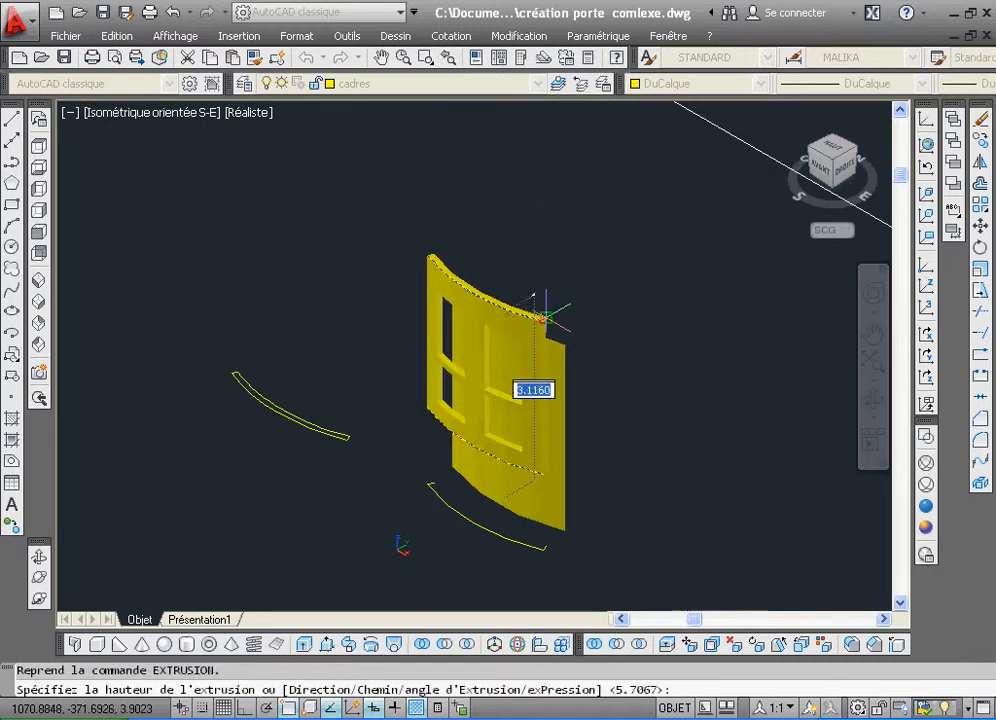
key("Return")
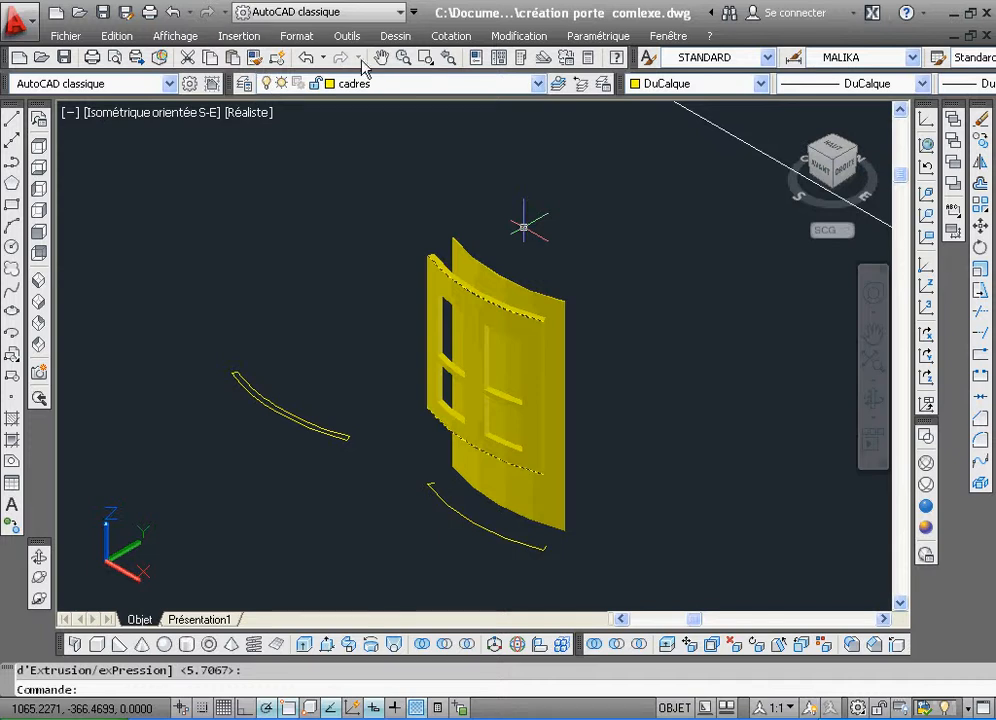
left_click(306, 58)
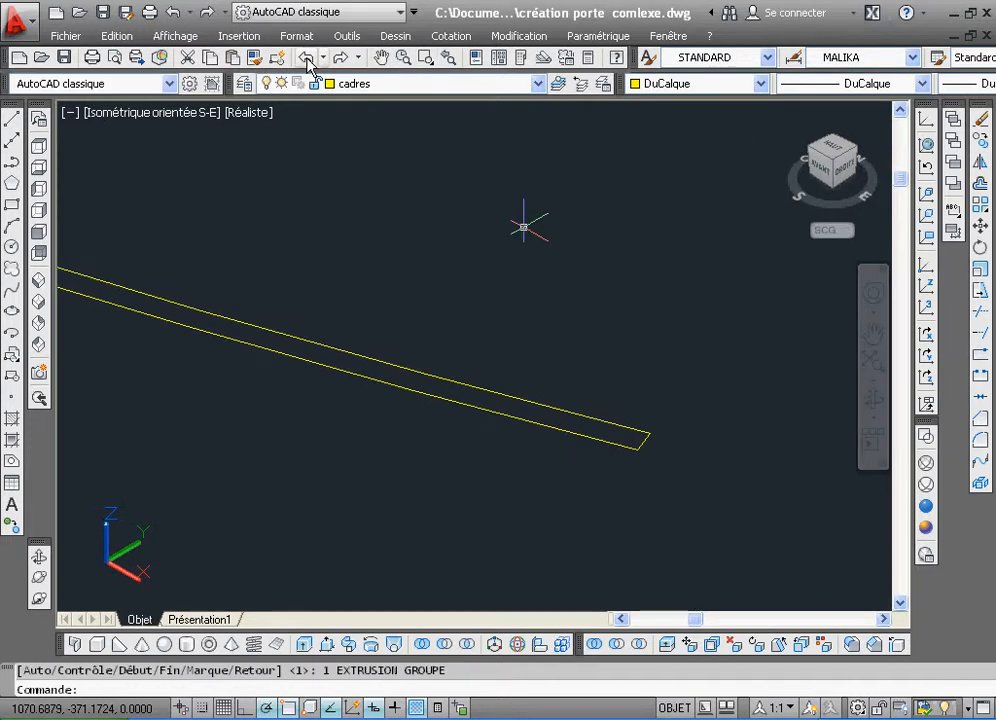
Move the thin profile by the midpoint of its lower short end onto the midpoint of the door frame's bottom end edge
left_click(980, 226)
left_click(696, 402)
left_click(610, 469)
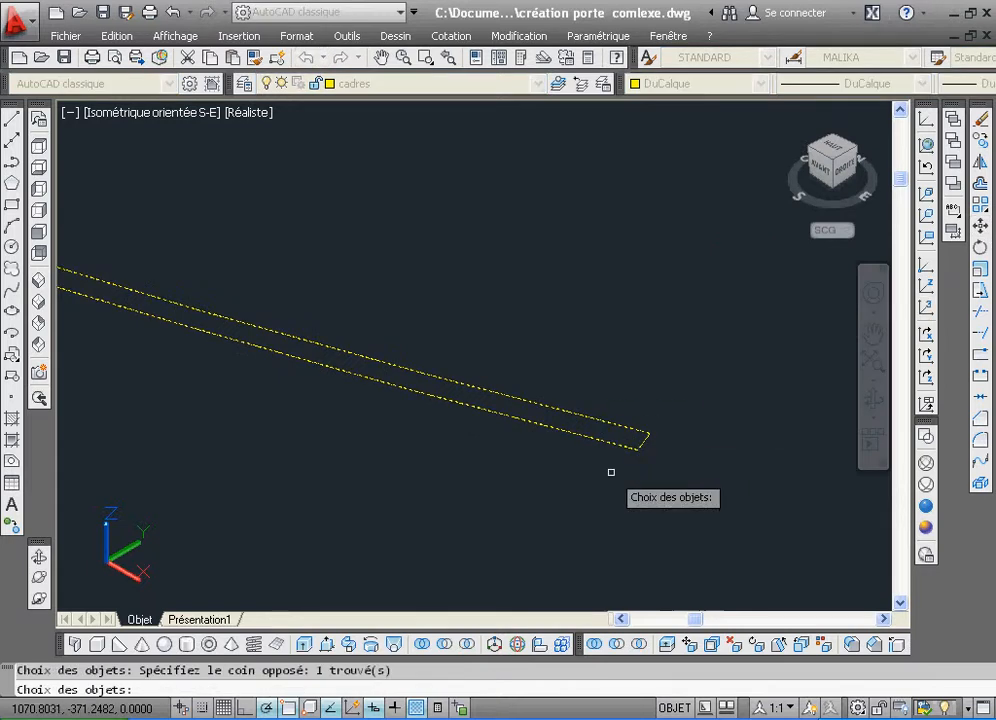
key("Return")
left_click(645, 441)
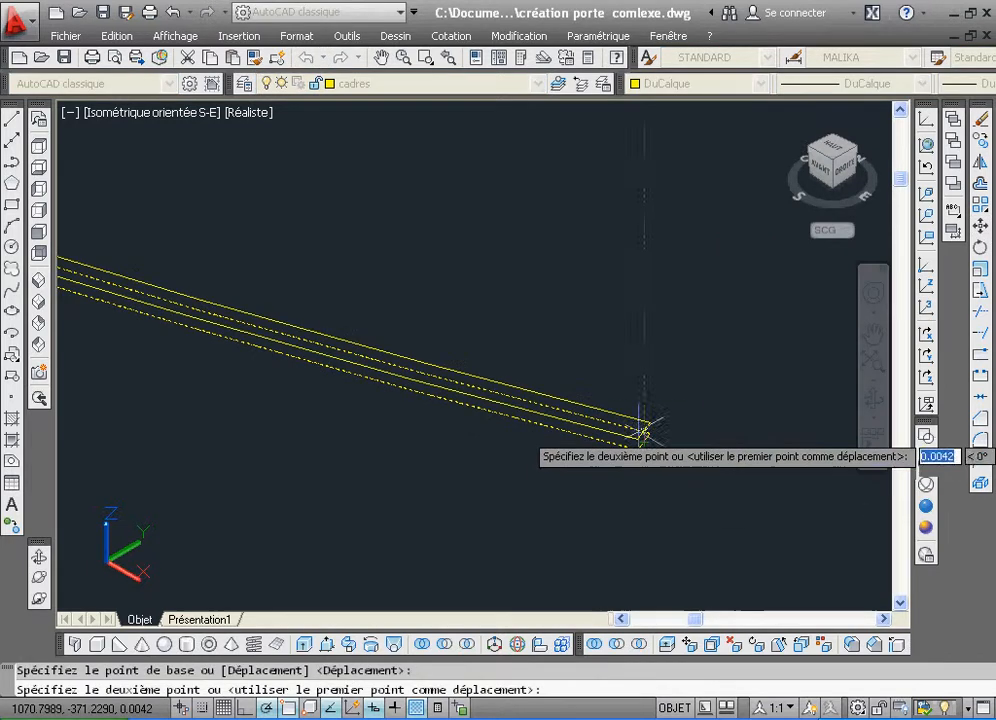
left_click(448, 57)
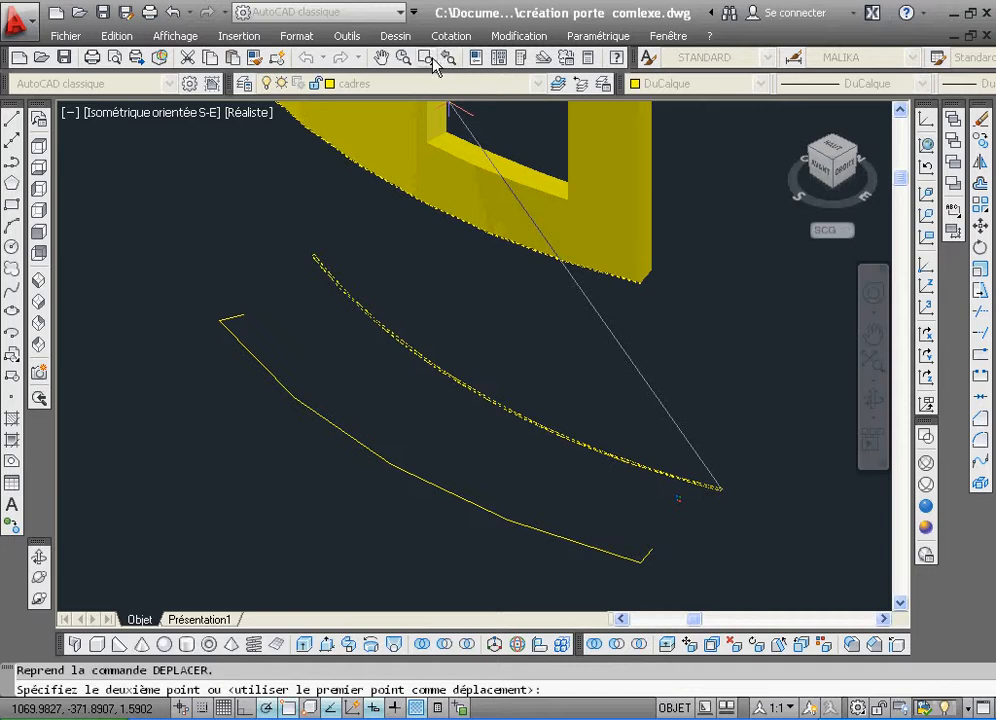
left_click(429, 60)
left_click(620, 260)
left_click(667, 304)
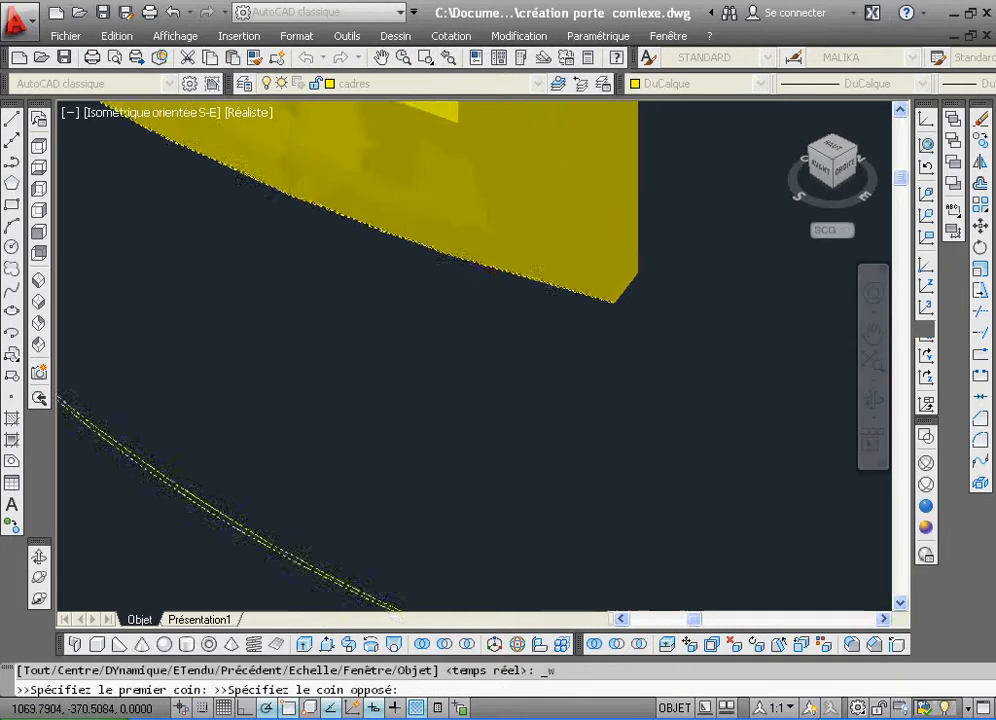
left_click(512, 356)
Show the model as a 2D wireframe and extrude the thin curved profile upward to the door frame's top end edge
left_click(928, 438)
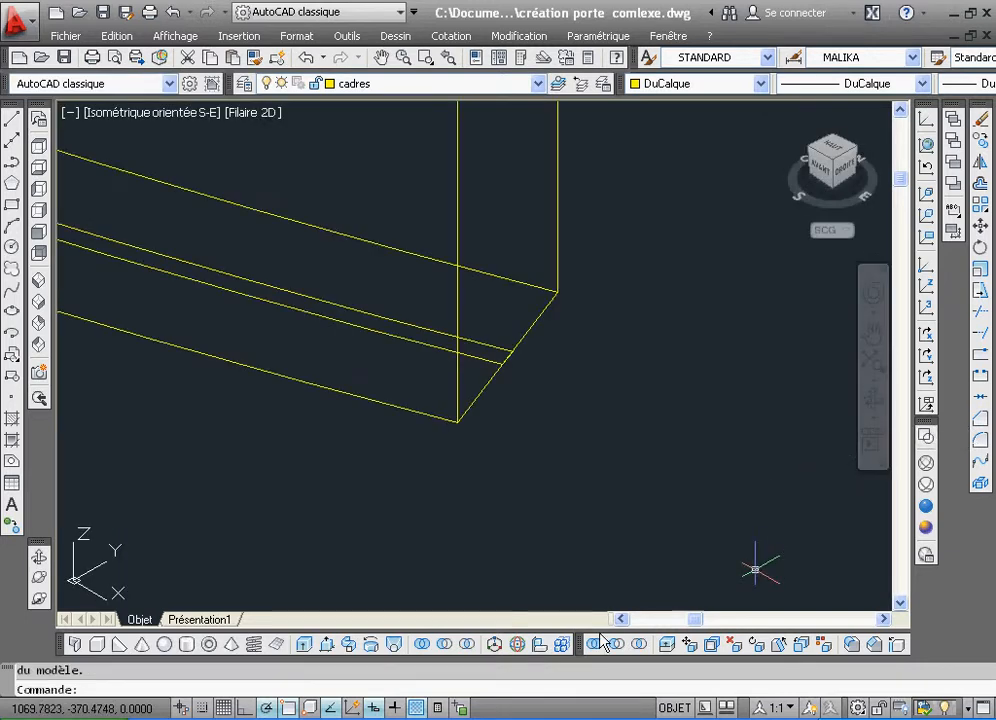
left_click(304, 645)
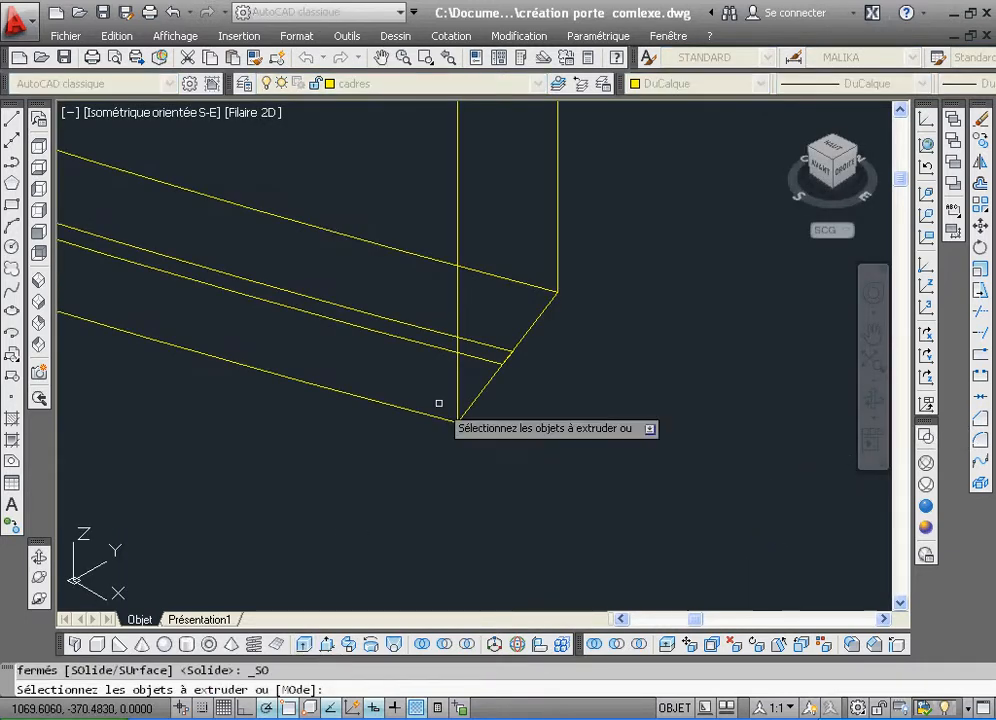
left_click(438, 348)
right_click(400, 299)
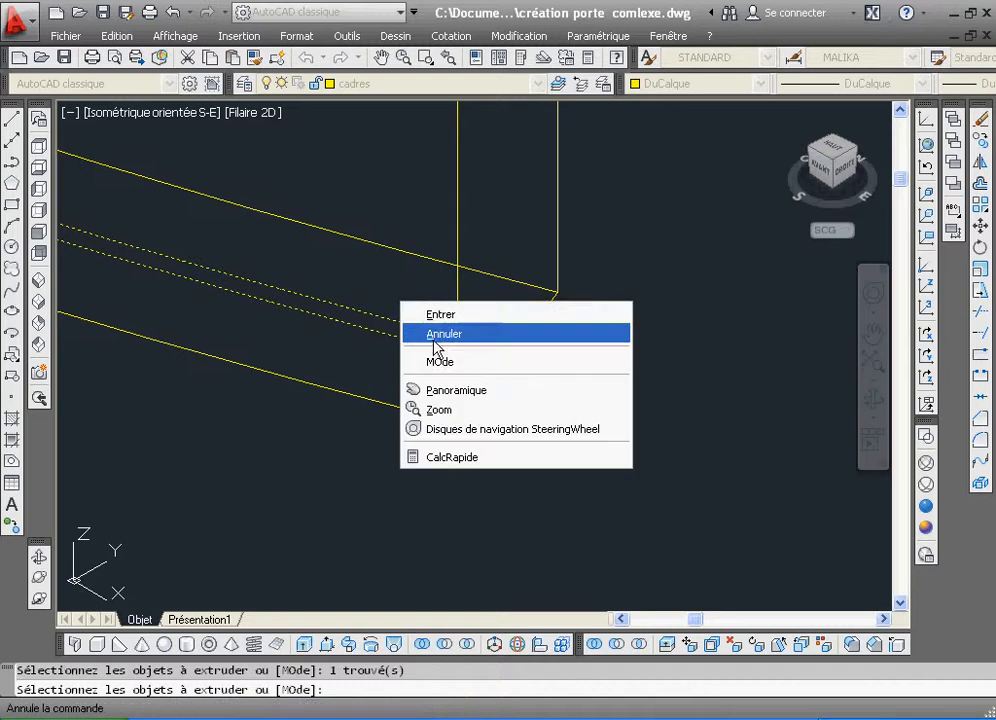
left_click(438, 318)
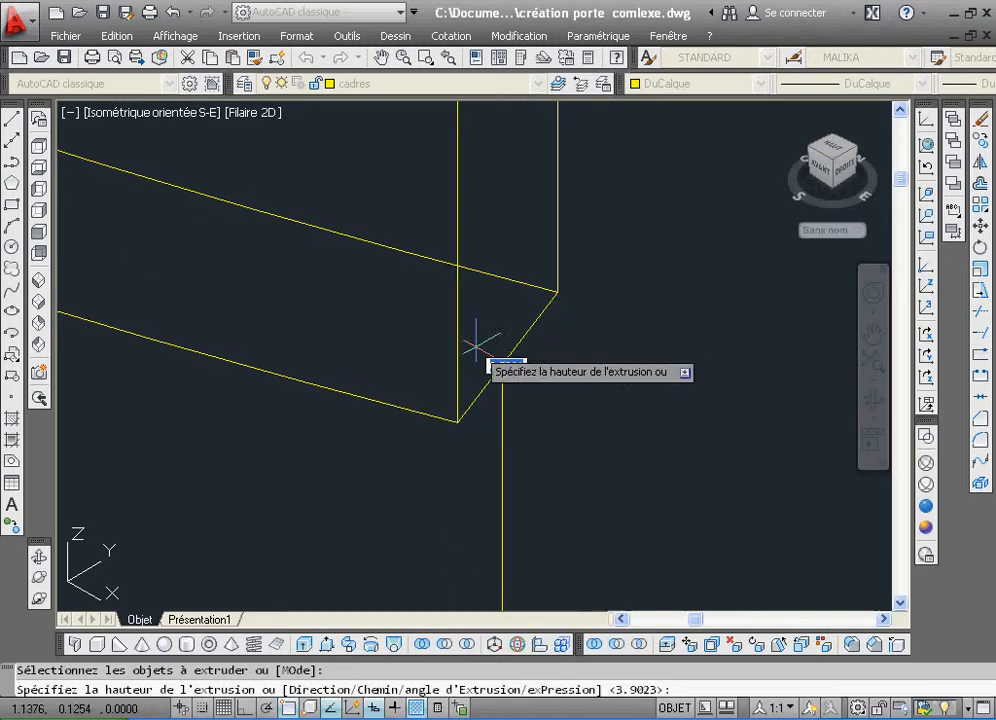
left_click(449, 58)
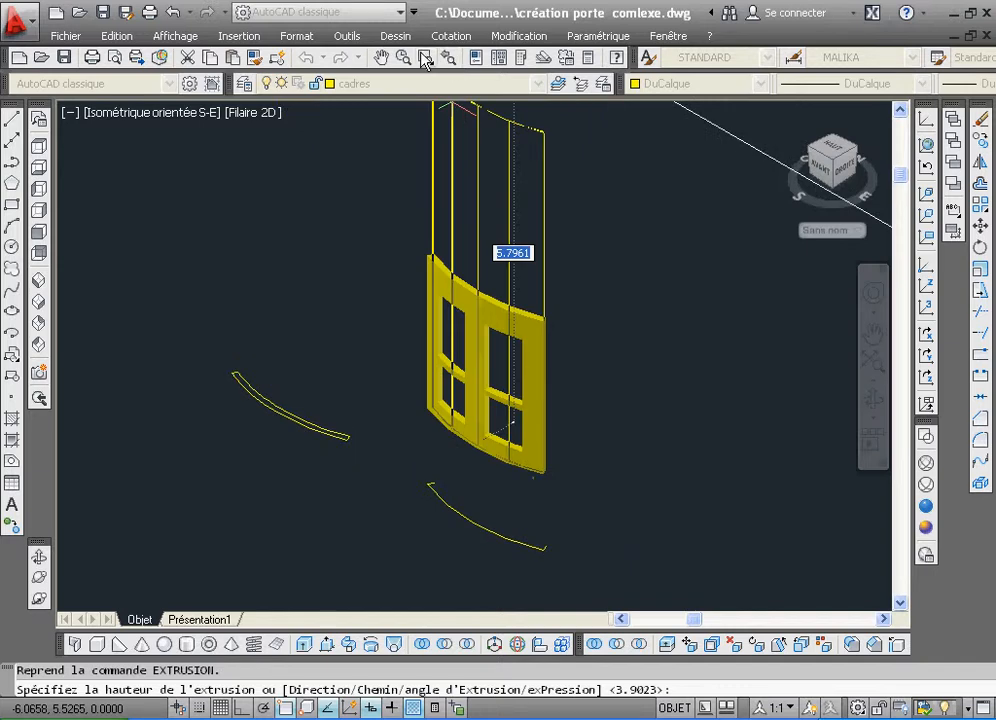
left_click(425, 57)
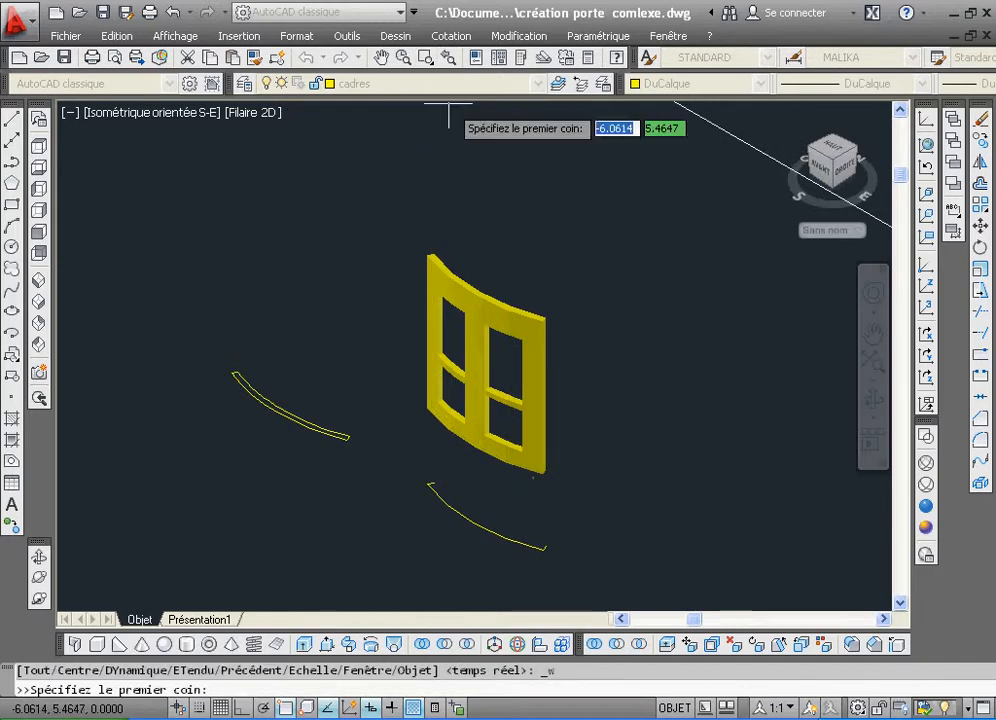
left_click(510, 271)
left_click(560, 350)
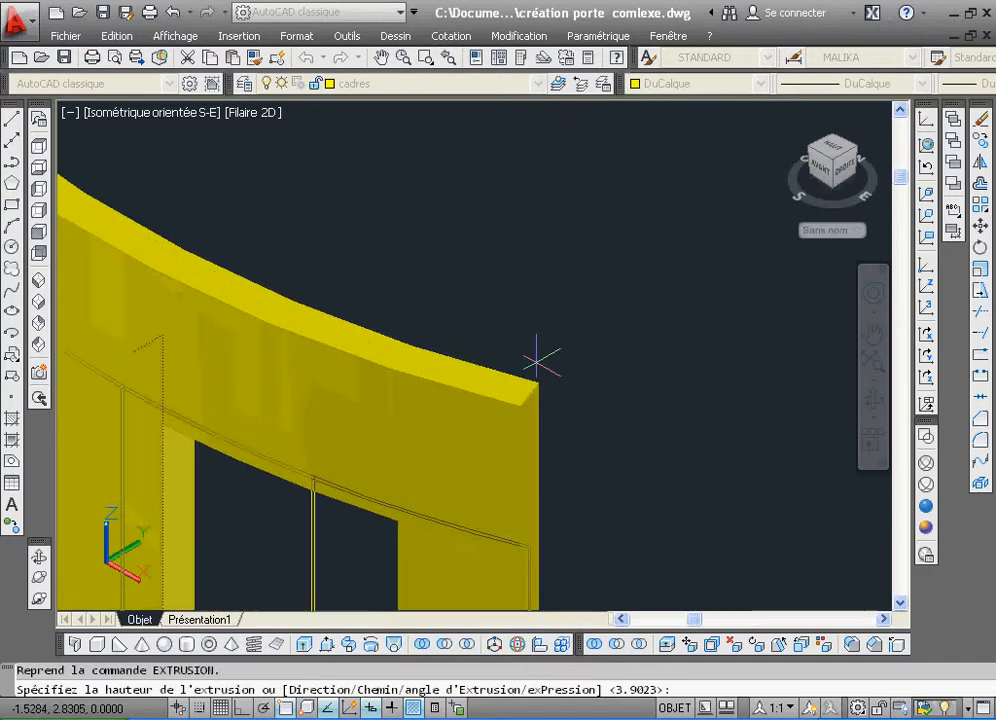
left_click(529, 384)
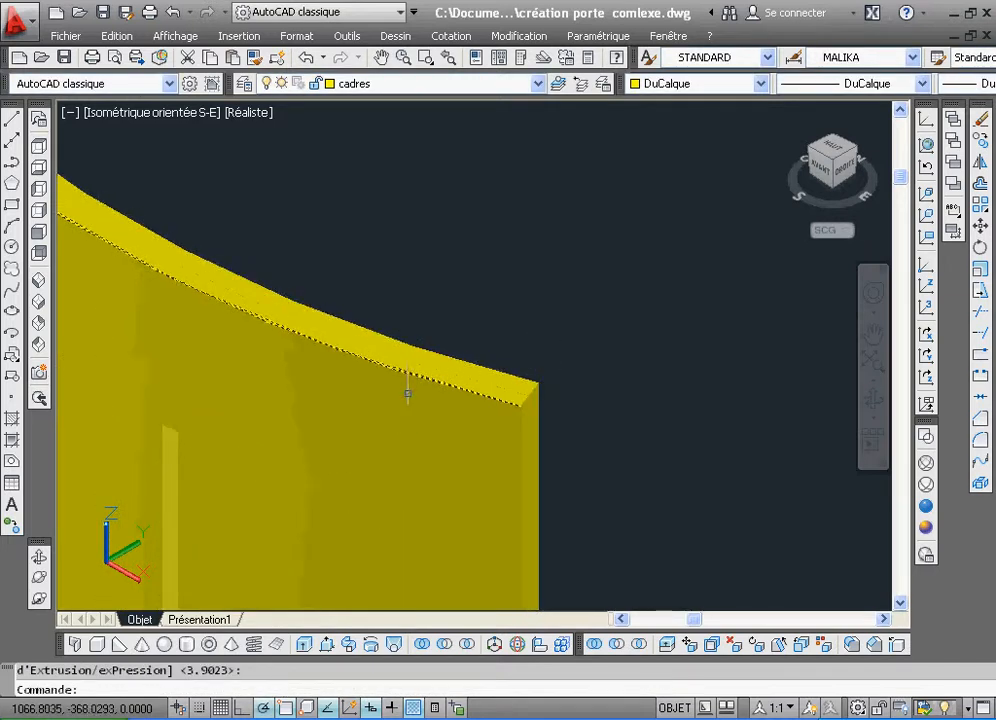
Assign the extruded thin curved panel inside the door frame to the vitrage layer and clear the selection
left_click(524, 390)
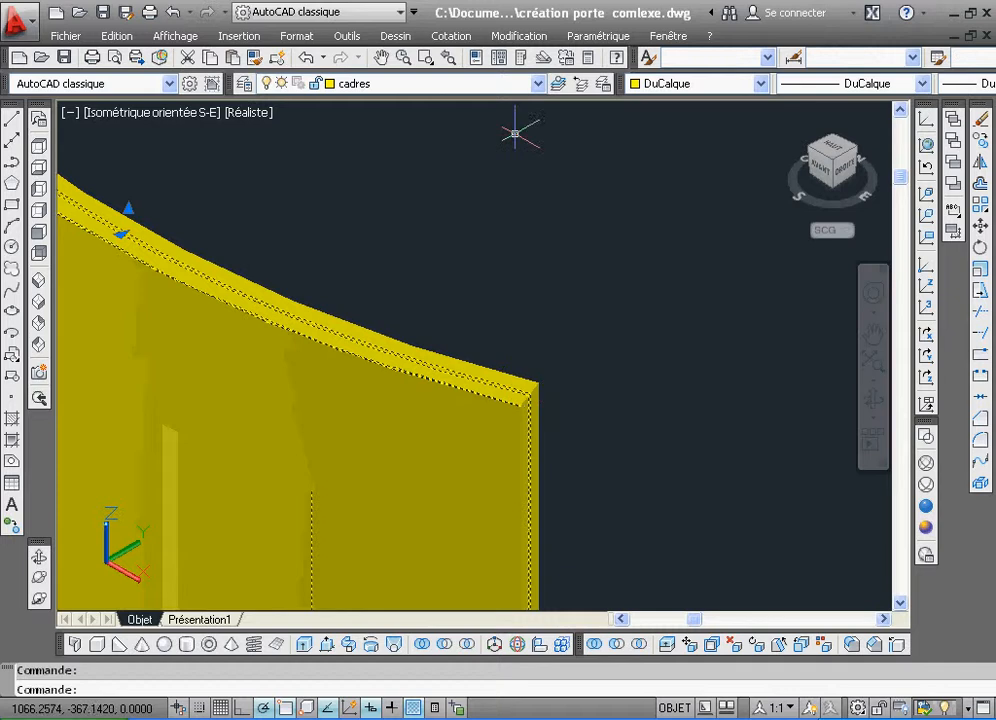
left_click(538, 84)
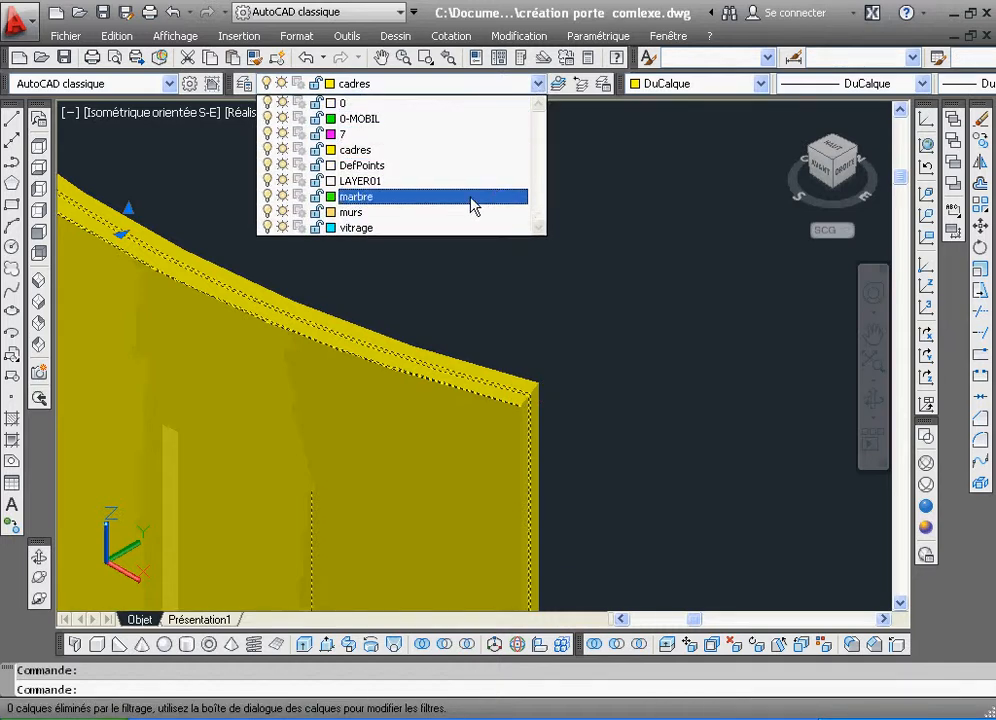
left_click(459, 228)
key("Escape")
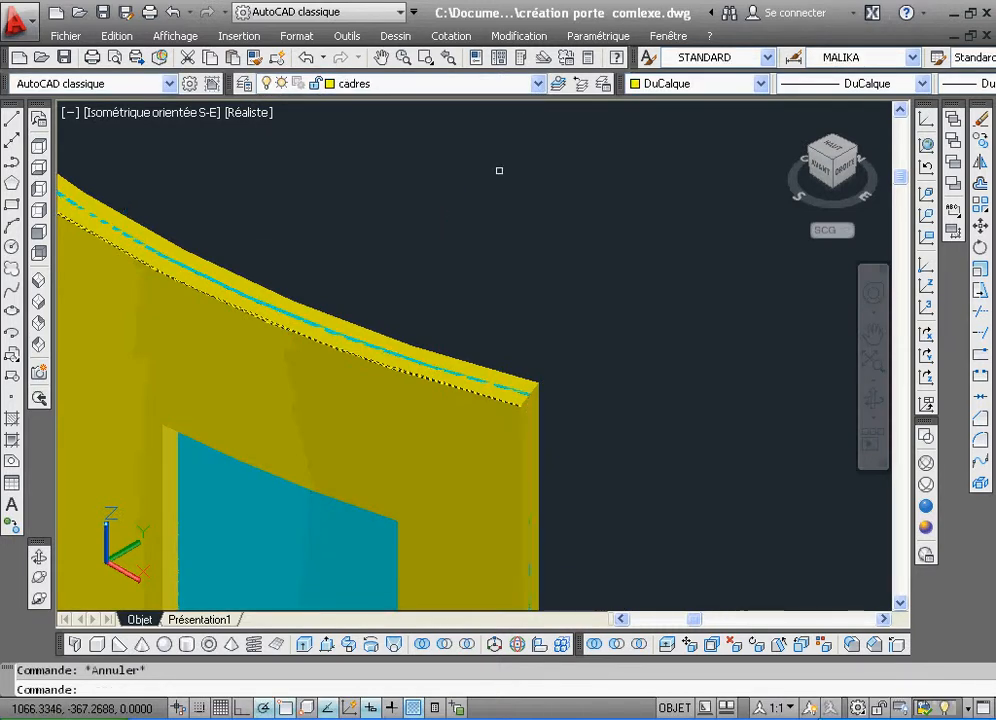
Examine the whole curved double door with its glass panel inside the frame, framing a closer view around it
left_click(450, 60)
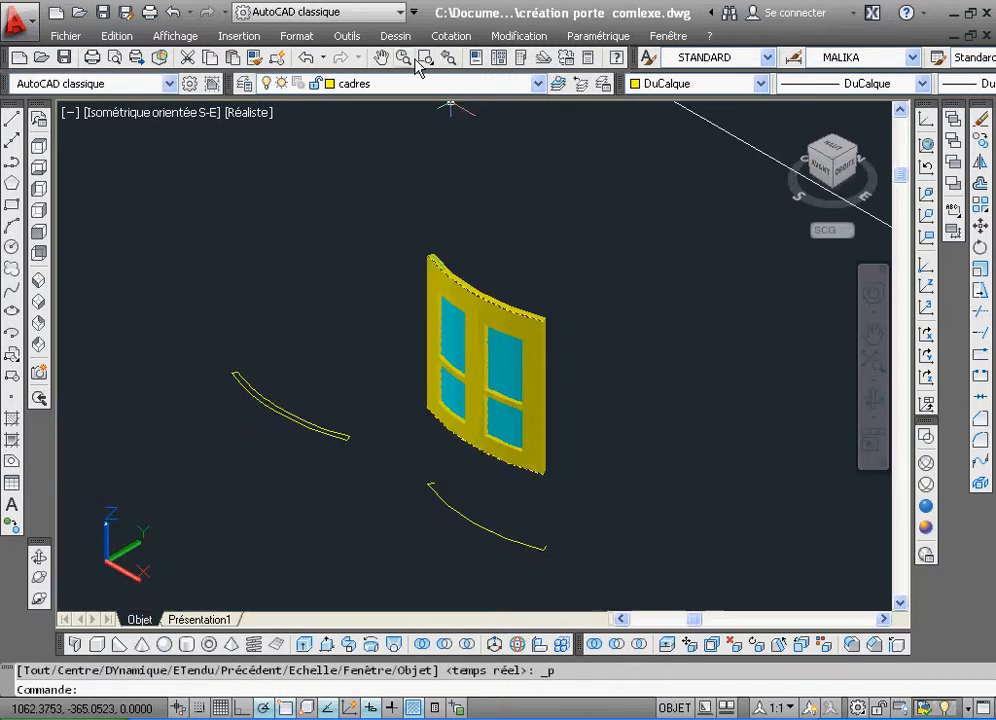
left_click(406, 58)
right_click(408, 155)
left_click(422, 162)
left_click(427, 58)
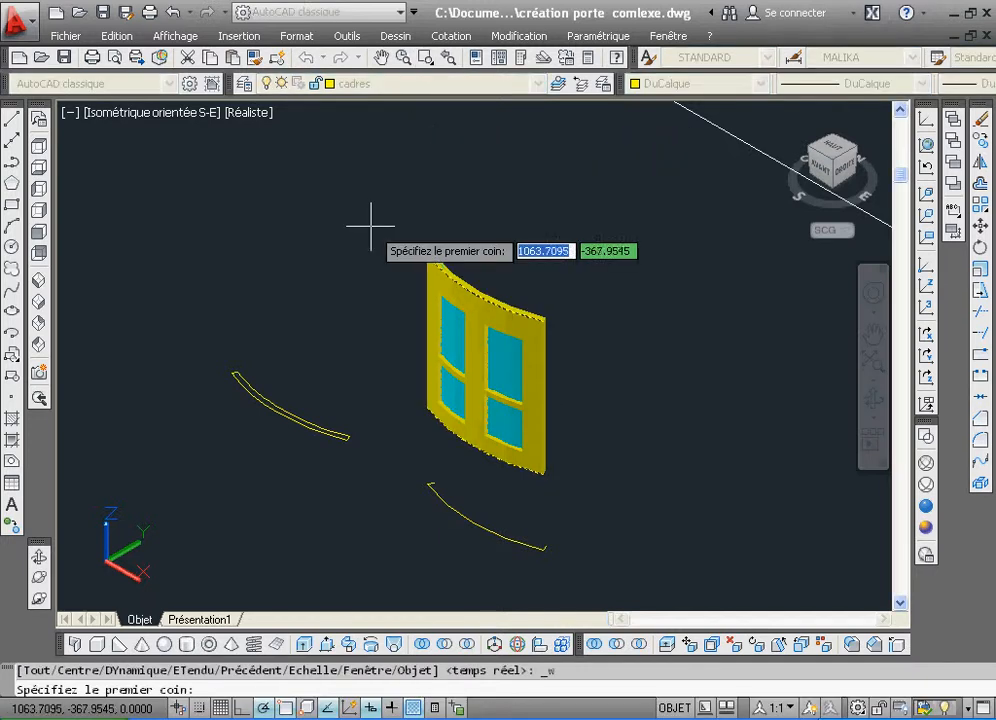
left_click(389, 233)
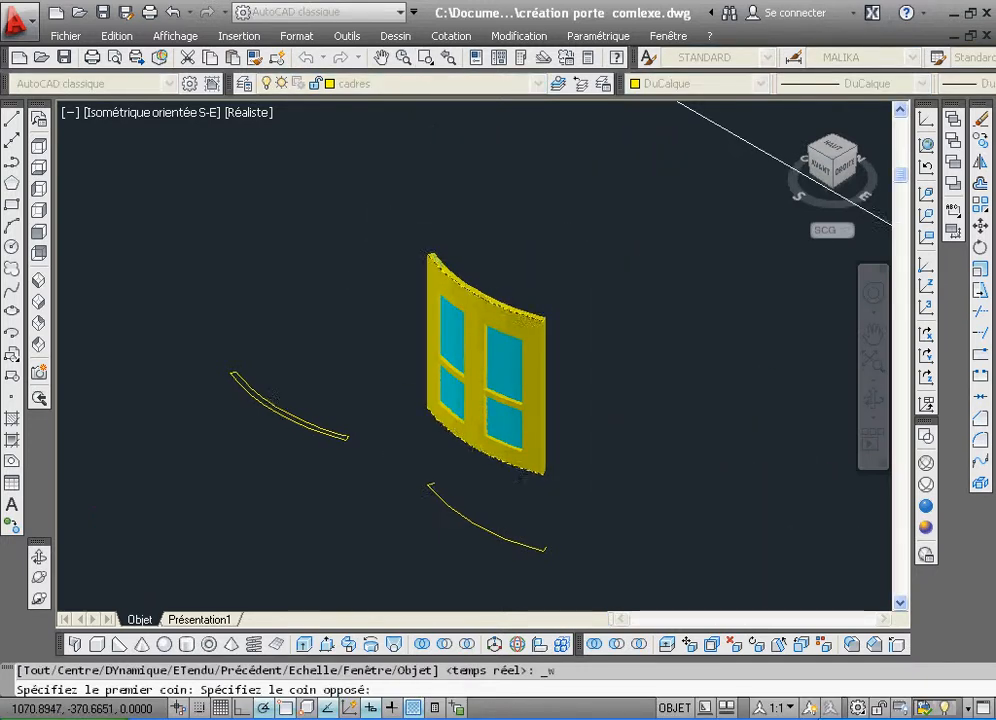